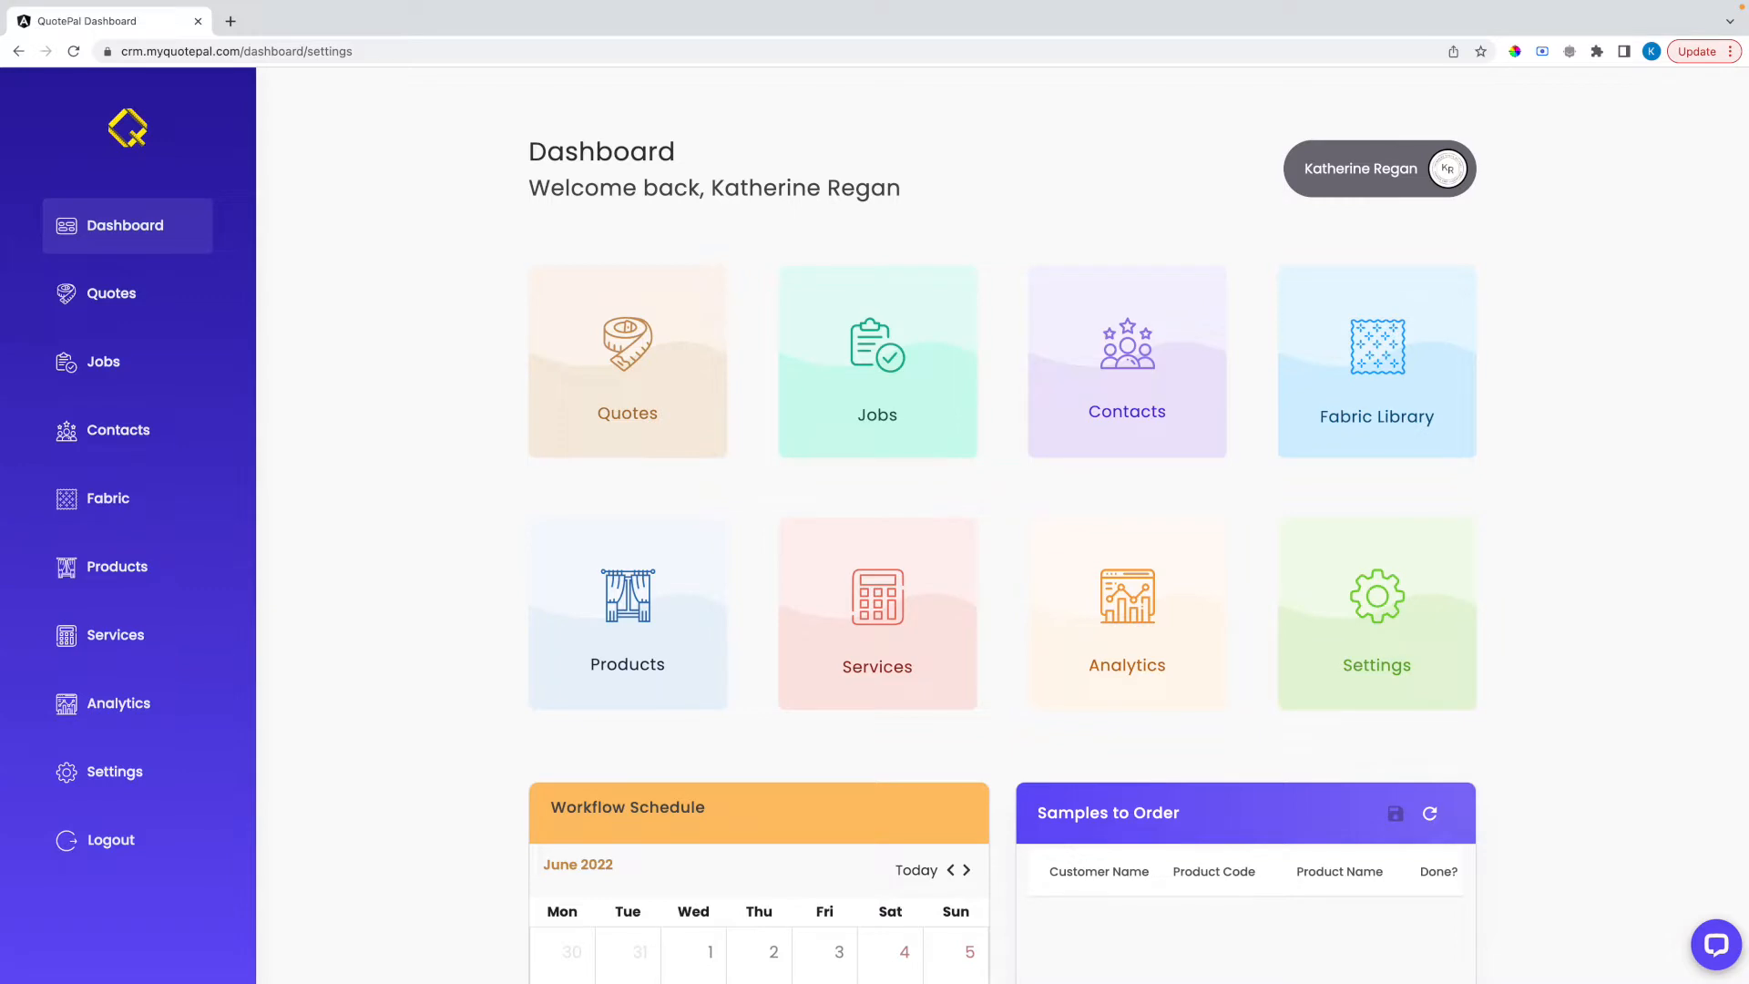
Open the account settings and review the company information, VAT registration, logo, avatar and invoicing details
{"action": "left_click", "coordinate": [1377, 670]}
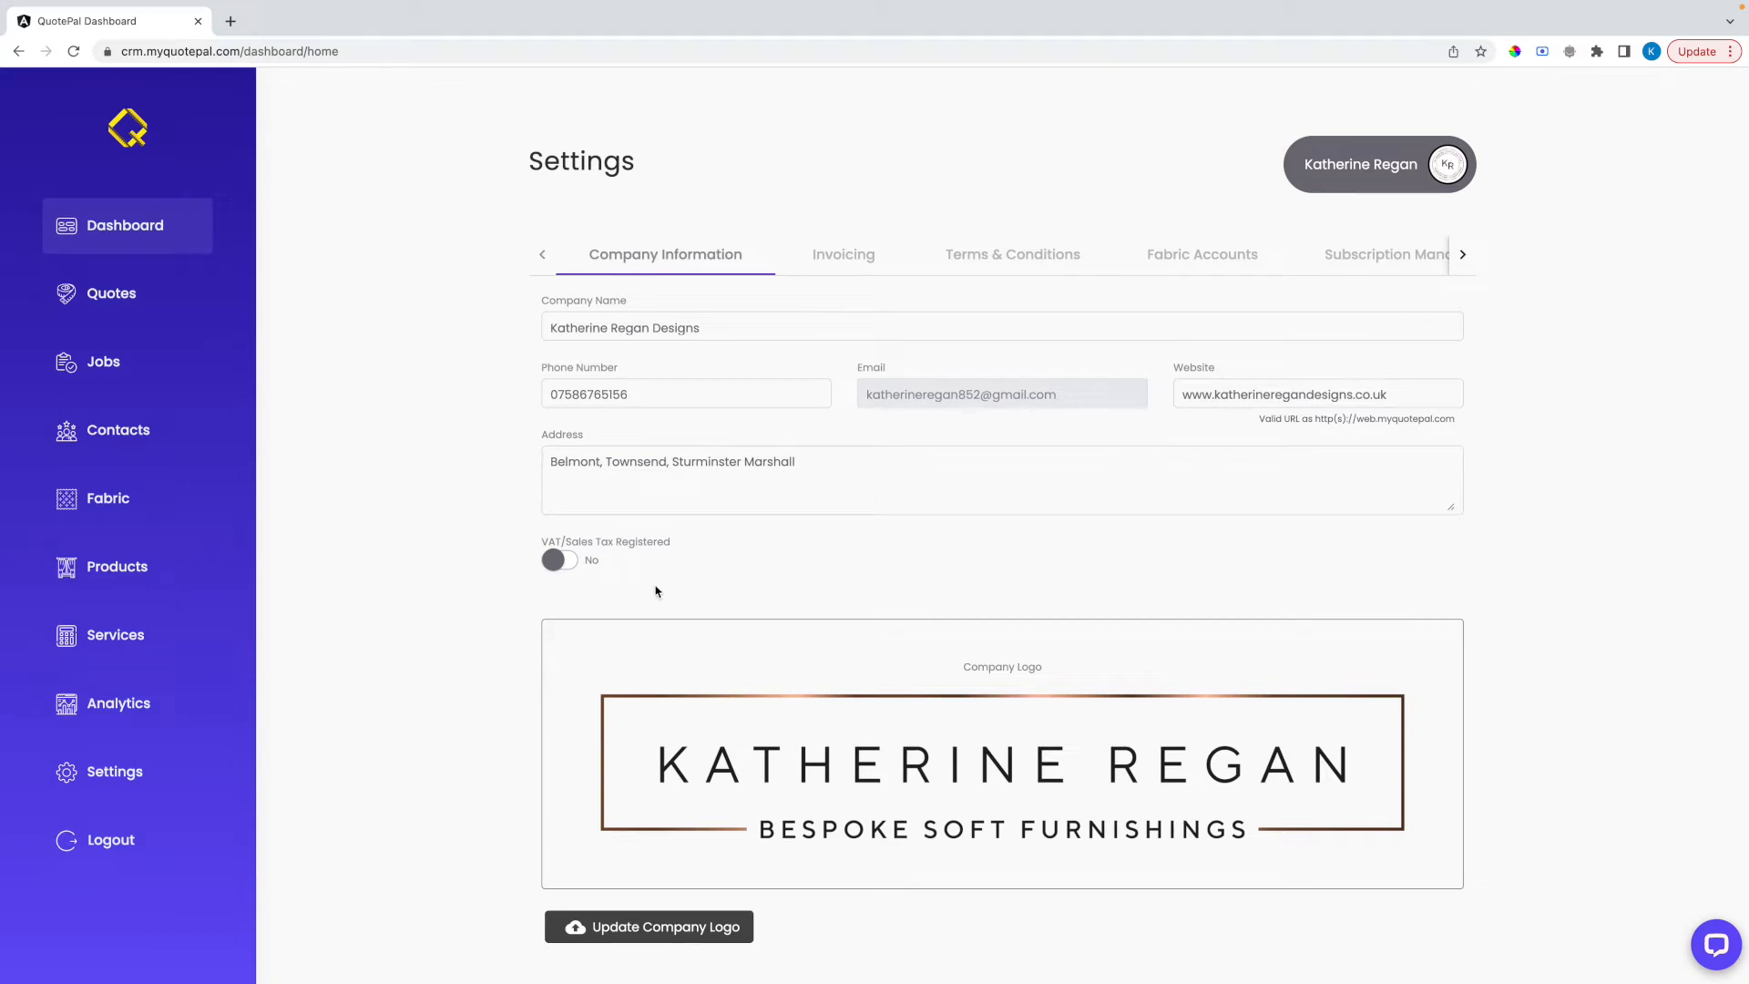
{"action": "left_click", "coordinate": [570, 563]}
{"action": "left_click", "coordinate": [570, 564]}
{"action": "scroll", "coordinate": [831, 560], "scroll_direction": "down", "scroll_amount": 3}
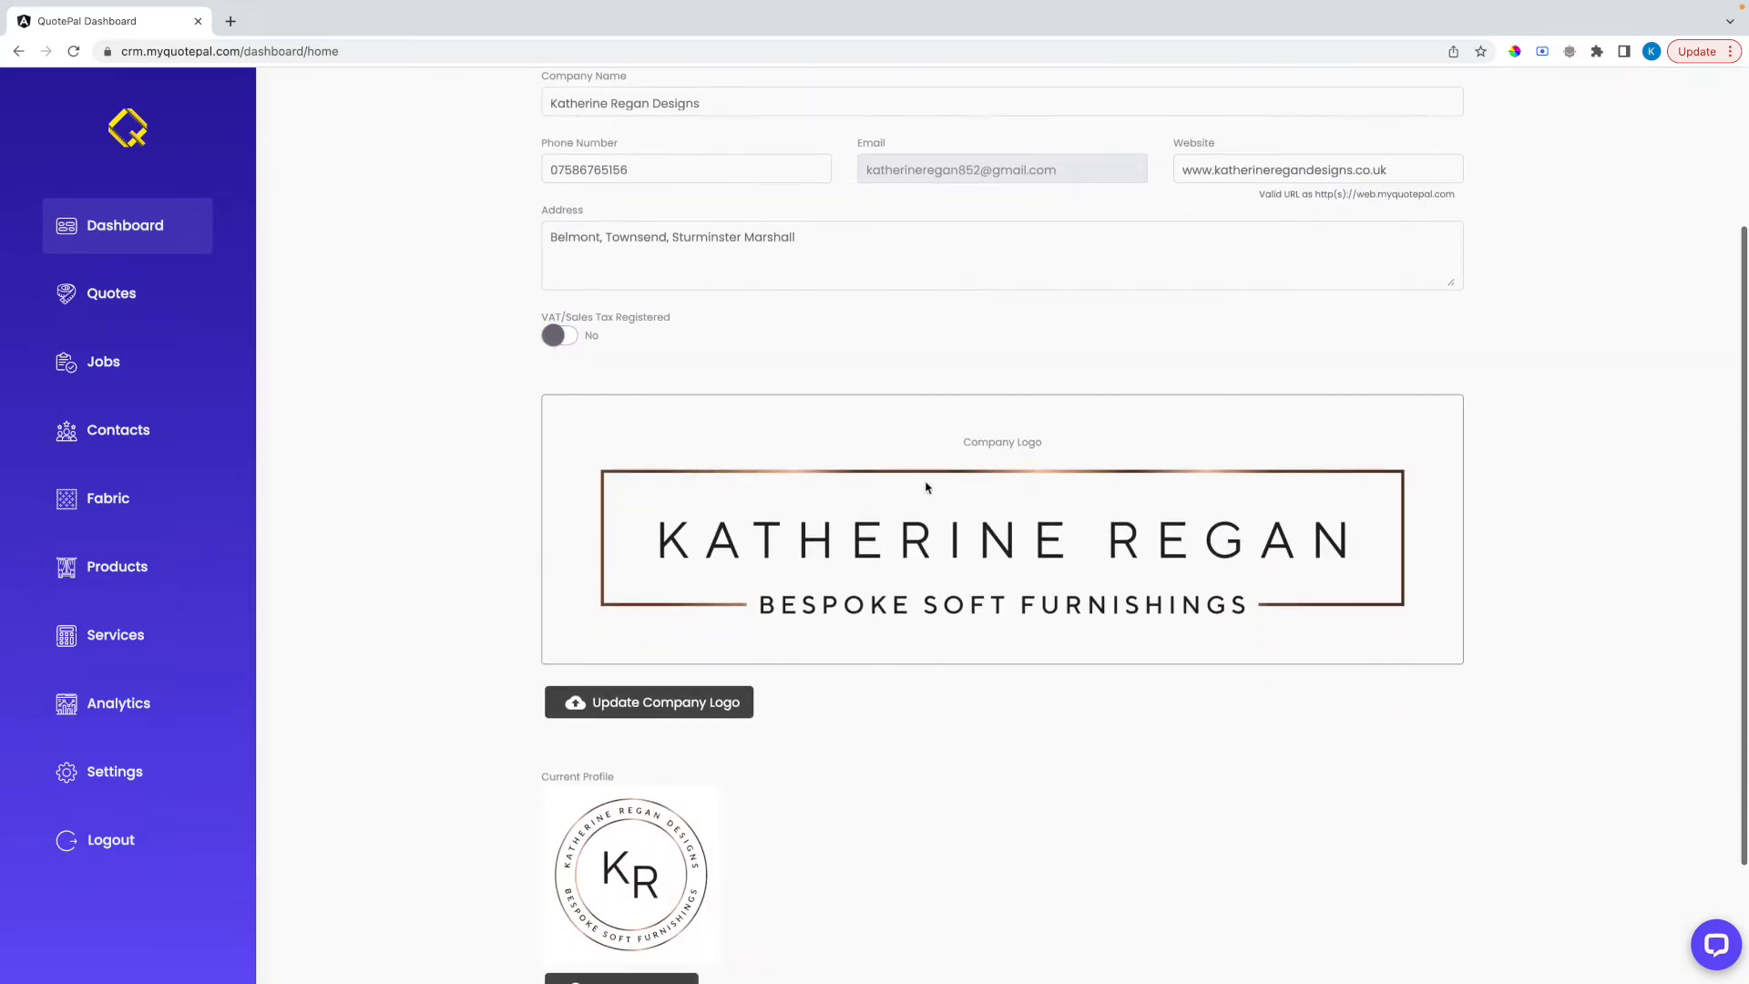
{"action": "scroll", "coordinate": [966, 483], "scroll_direction": "down", "scroll_amount": 3}
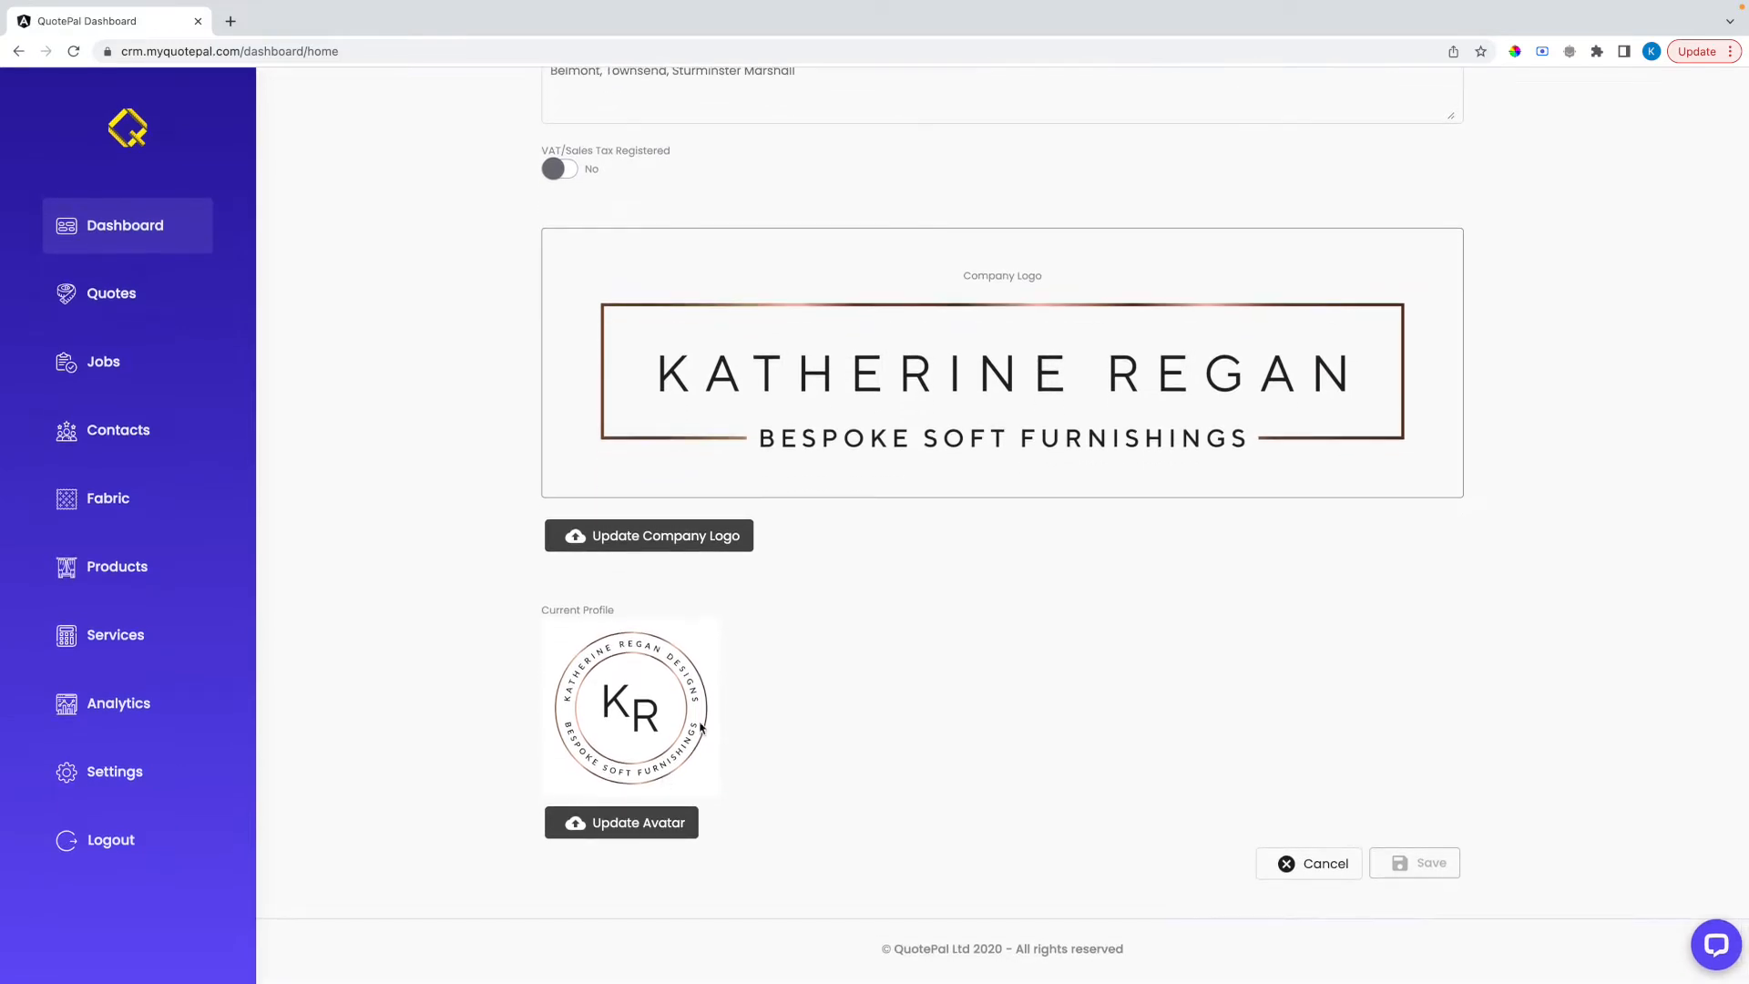
{"action": "scroll", "coordinate": [1104, 671], "scroll_direction": "up", "scroll_amount": 5}
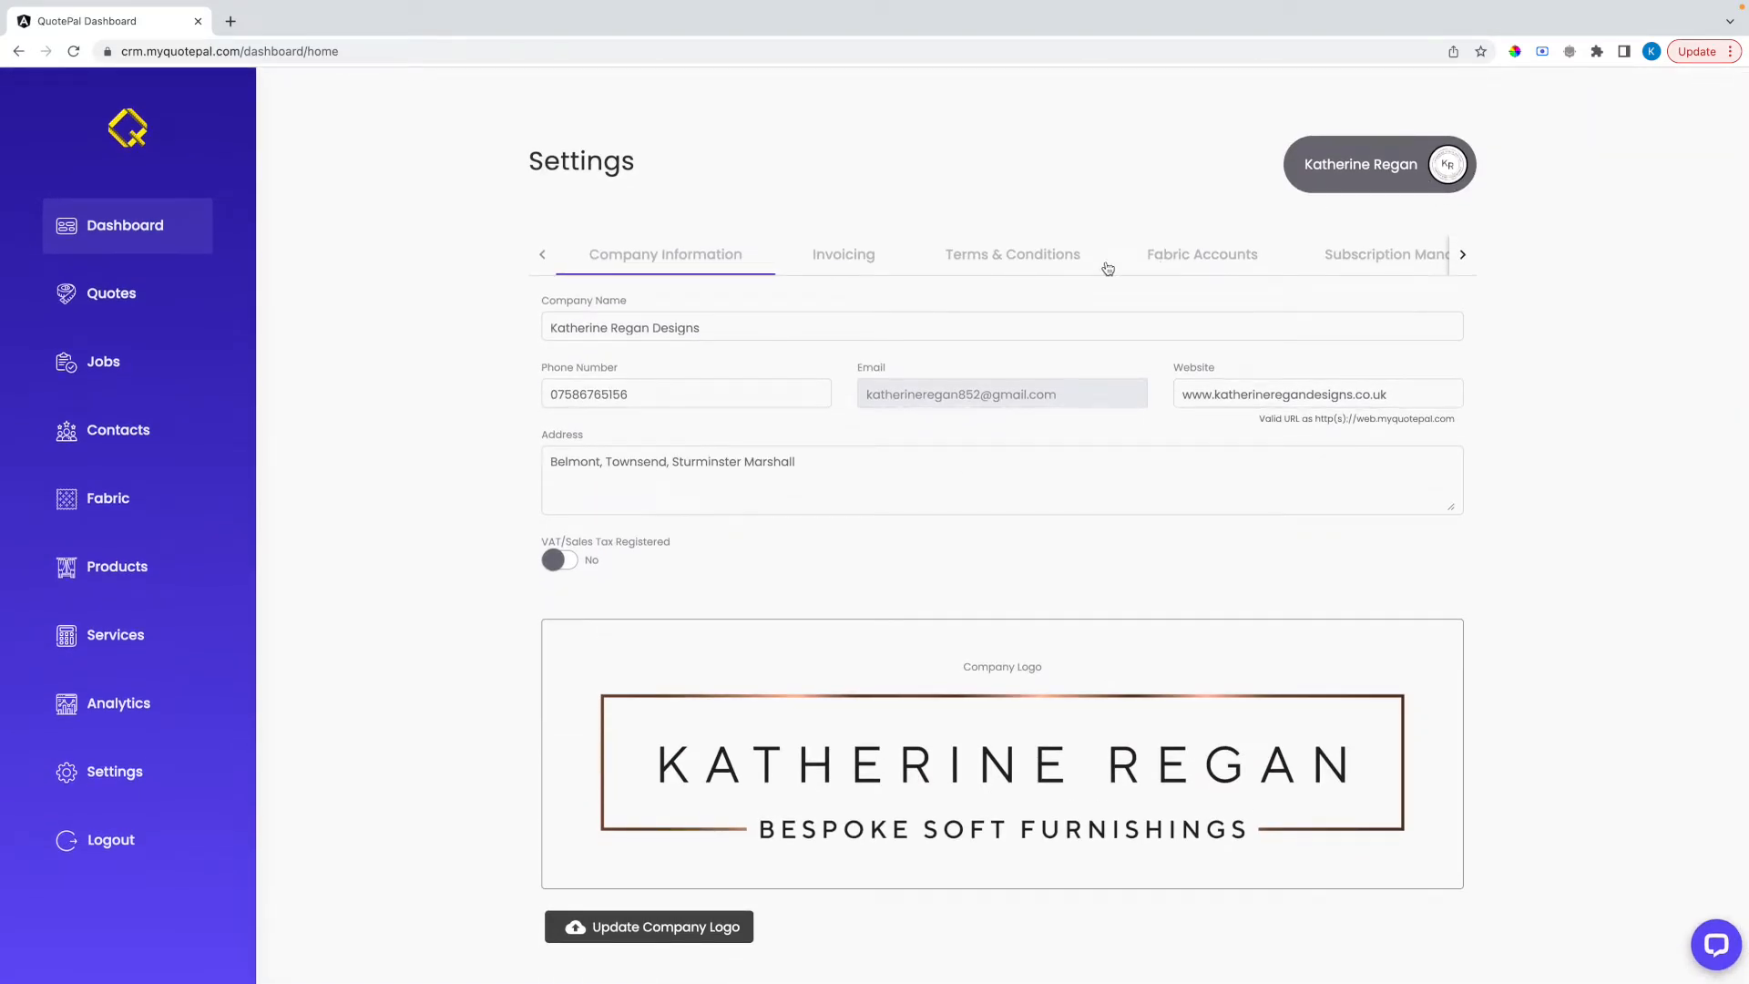
{"action": "left_click", "coordinate": [857, 258]}
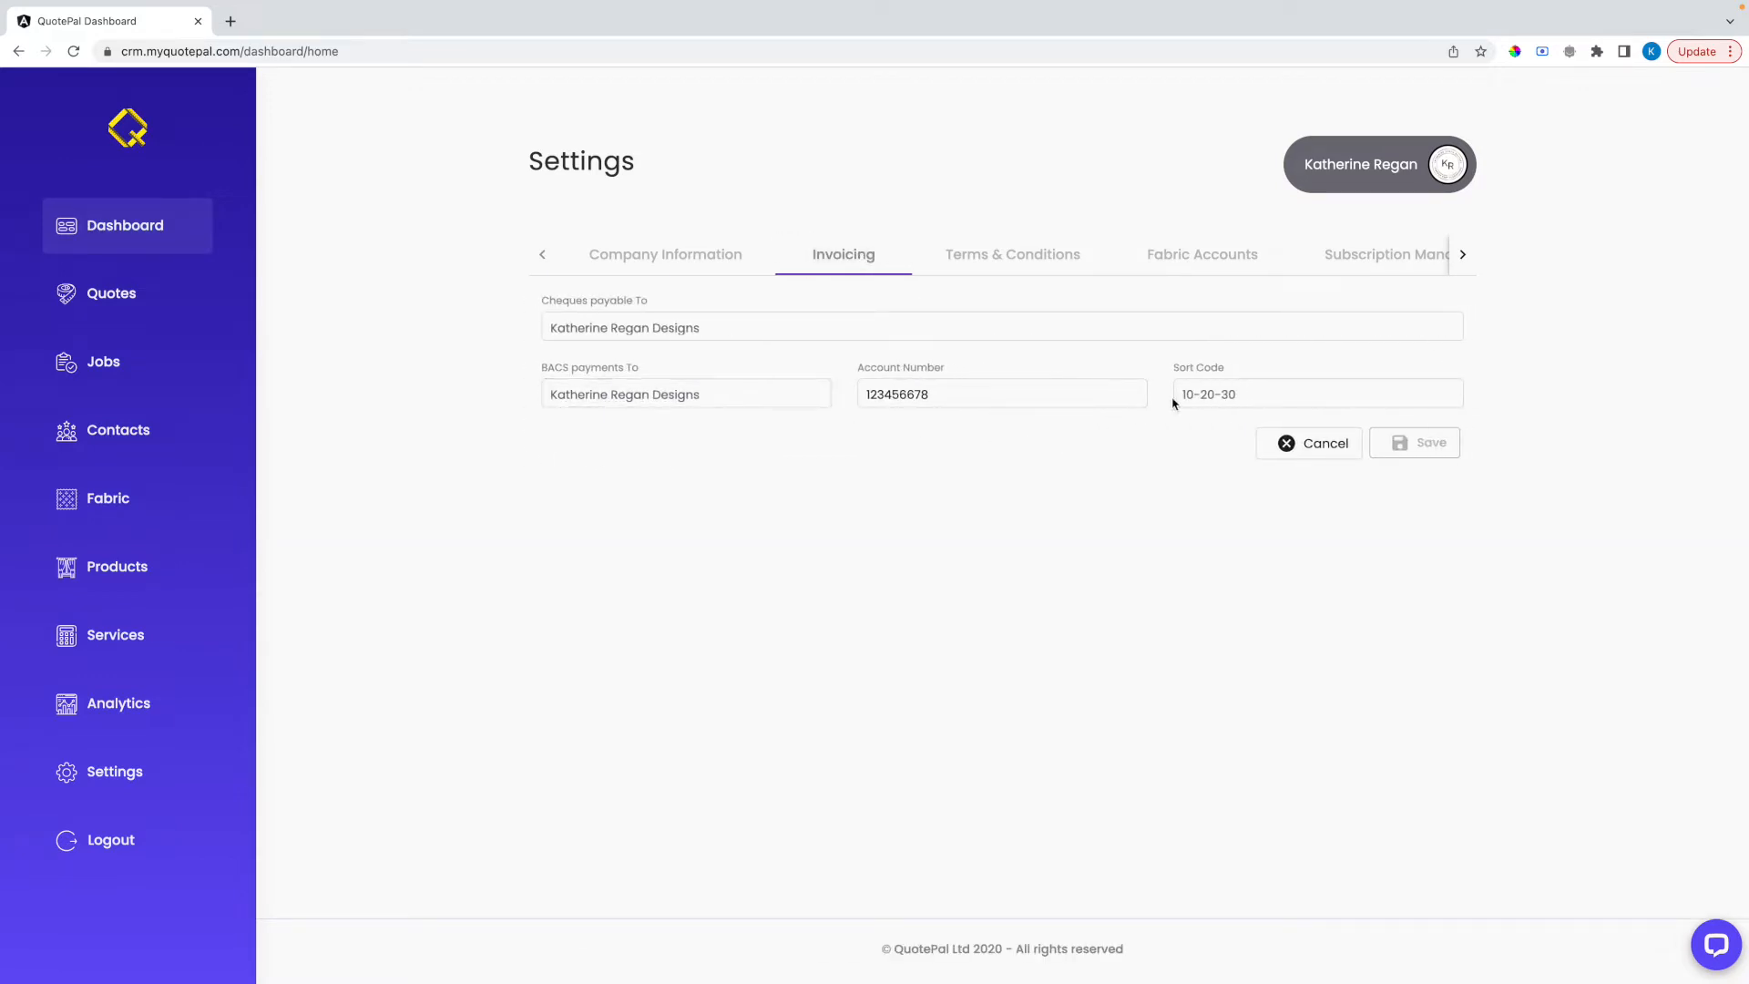
{"action": "left_click", "coordinate": [919, 396]}
Upload the Terms & Conditions PDF from Onboarding Video Files as the service terms and conditions and save it
{"action": "left_click", "coordinate": [1029, 264]}
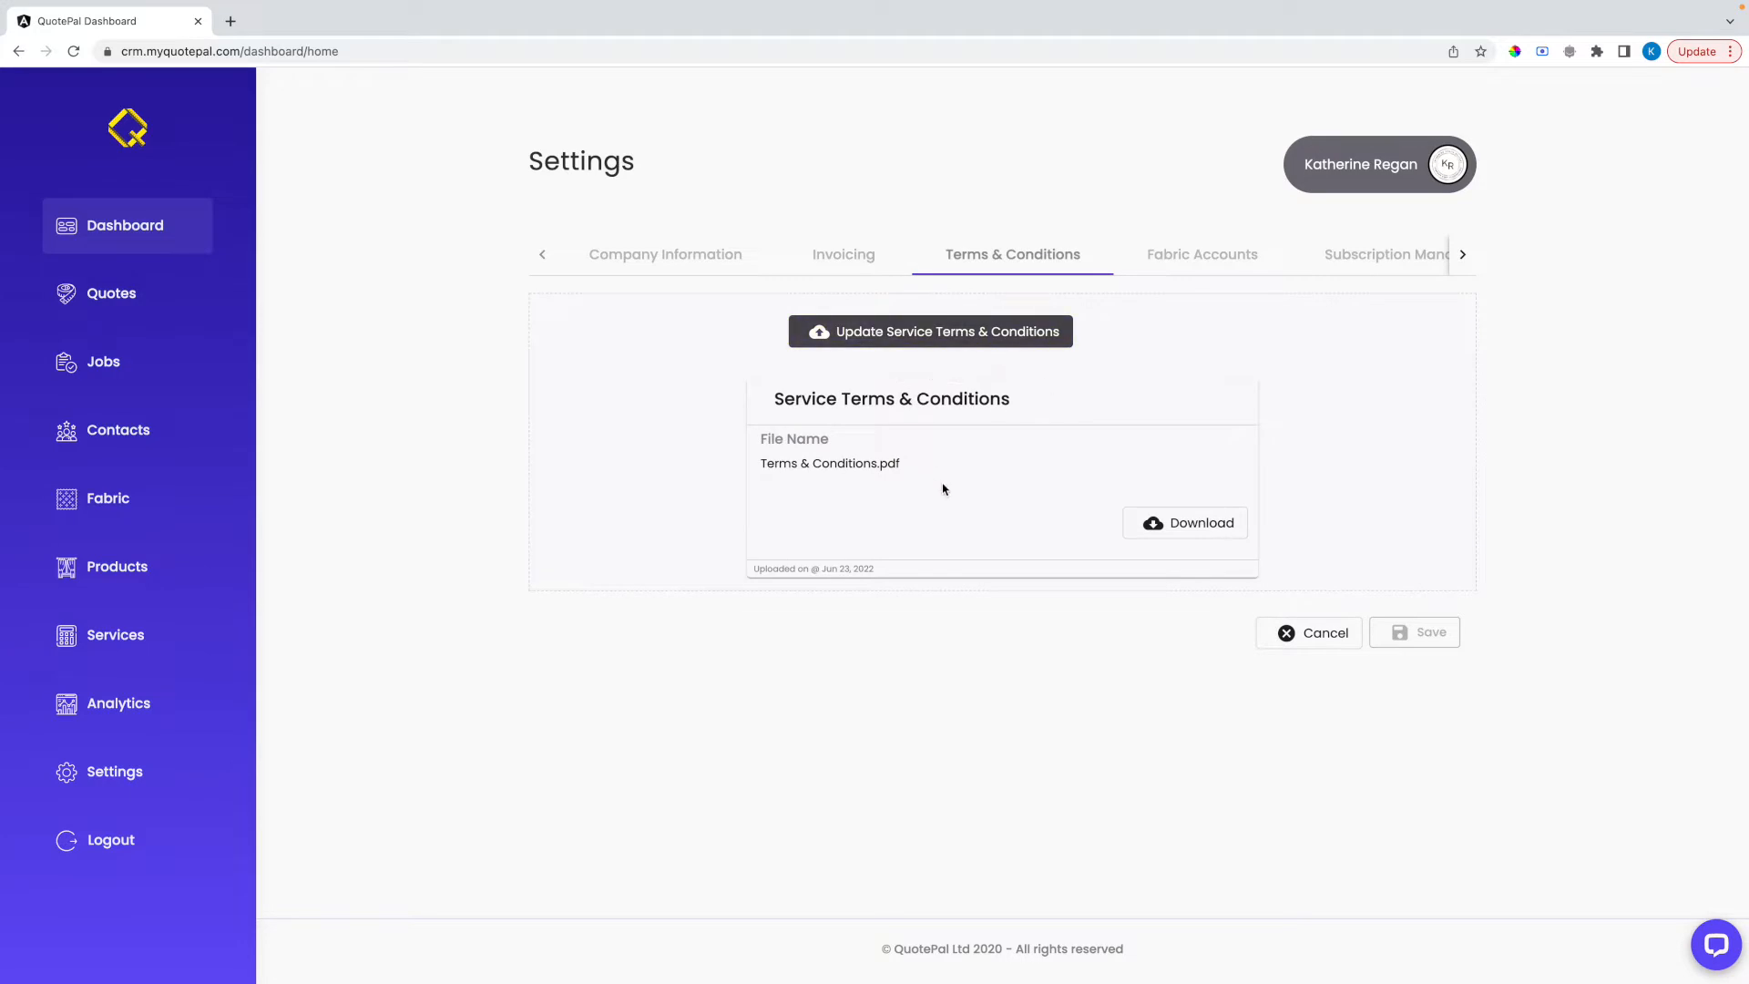
{"action": "left_click", "coordinate": [948, 334]}
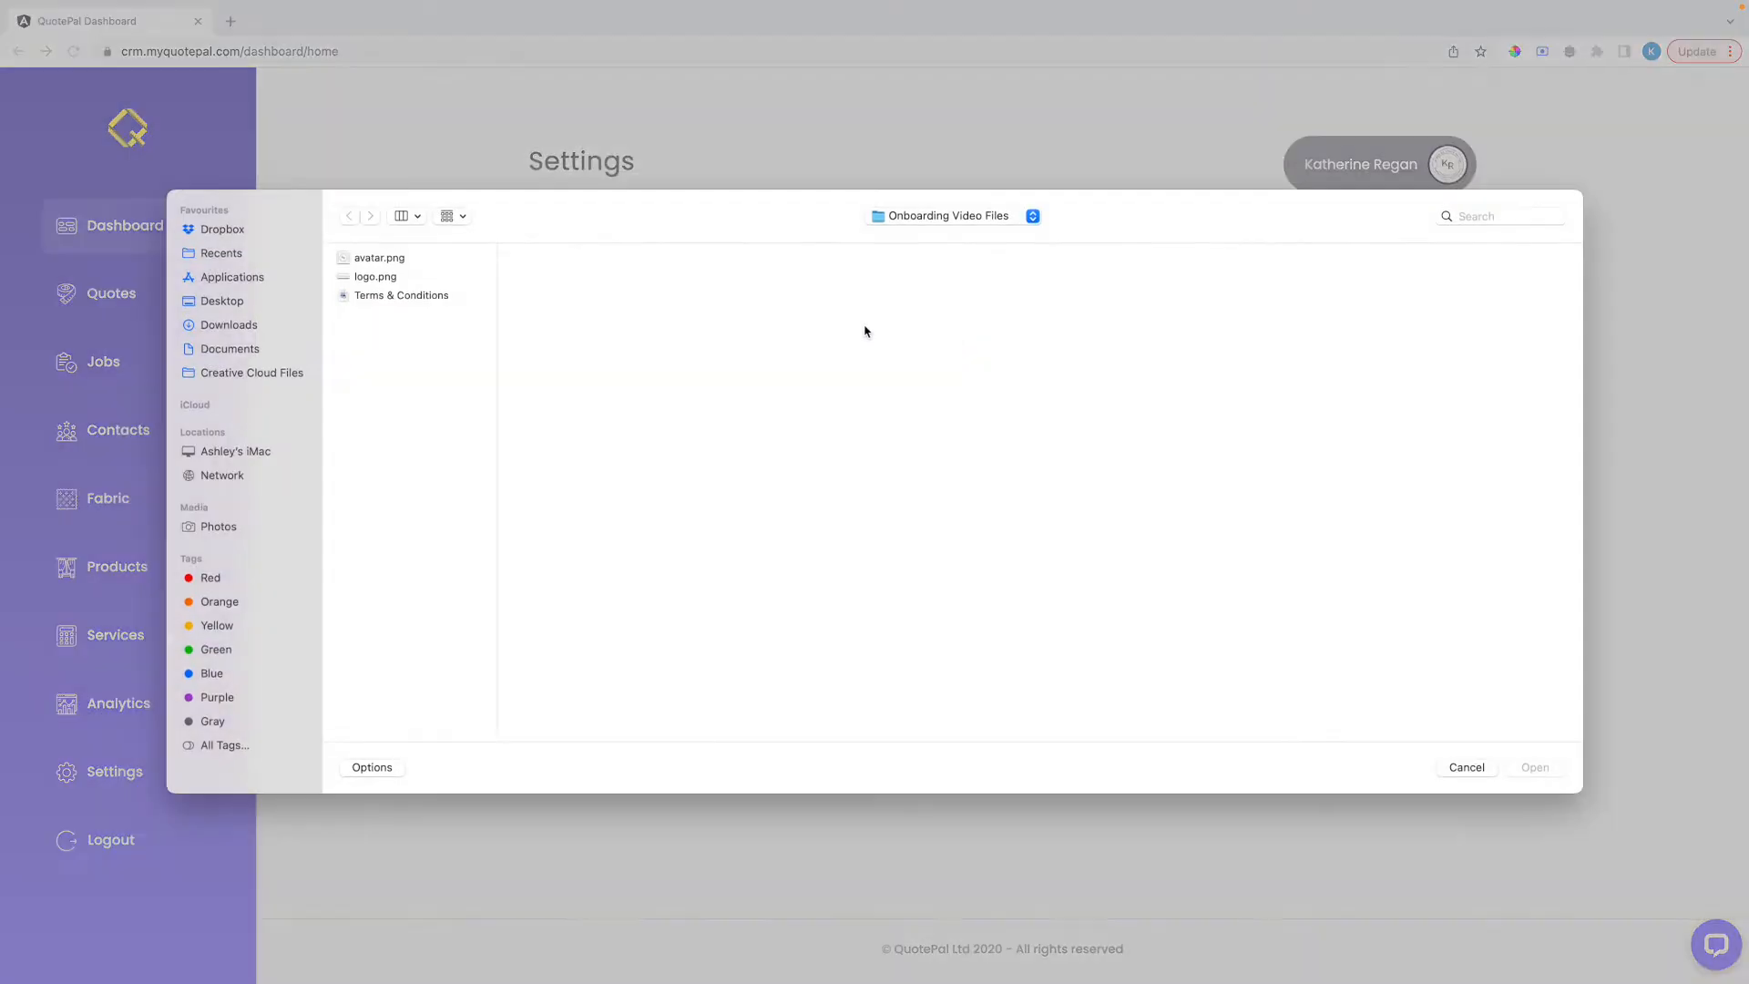
{"action": "left_click", "coordinate": [435, 296]}
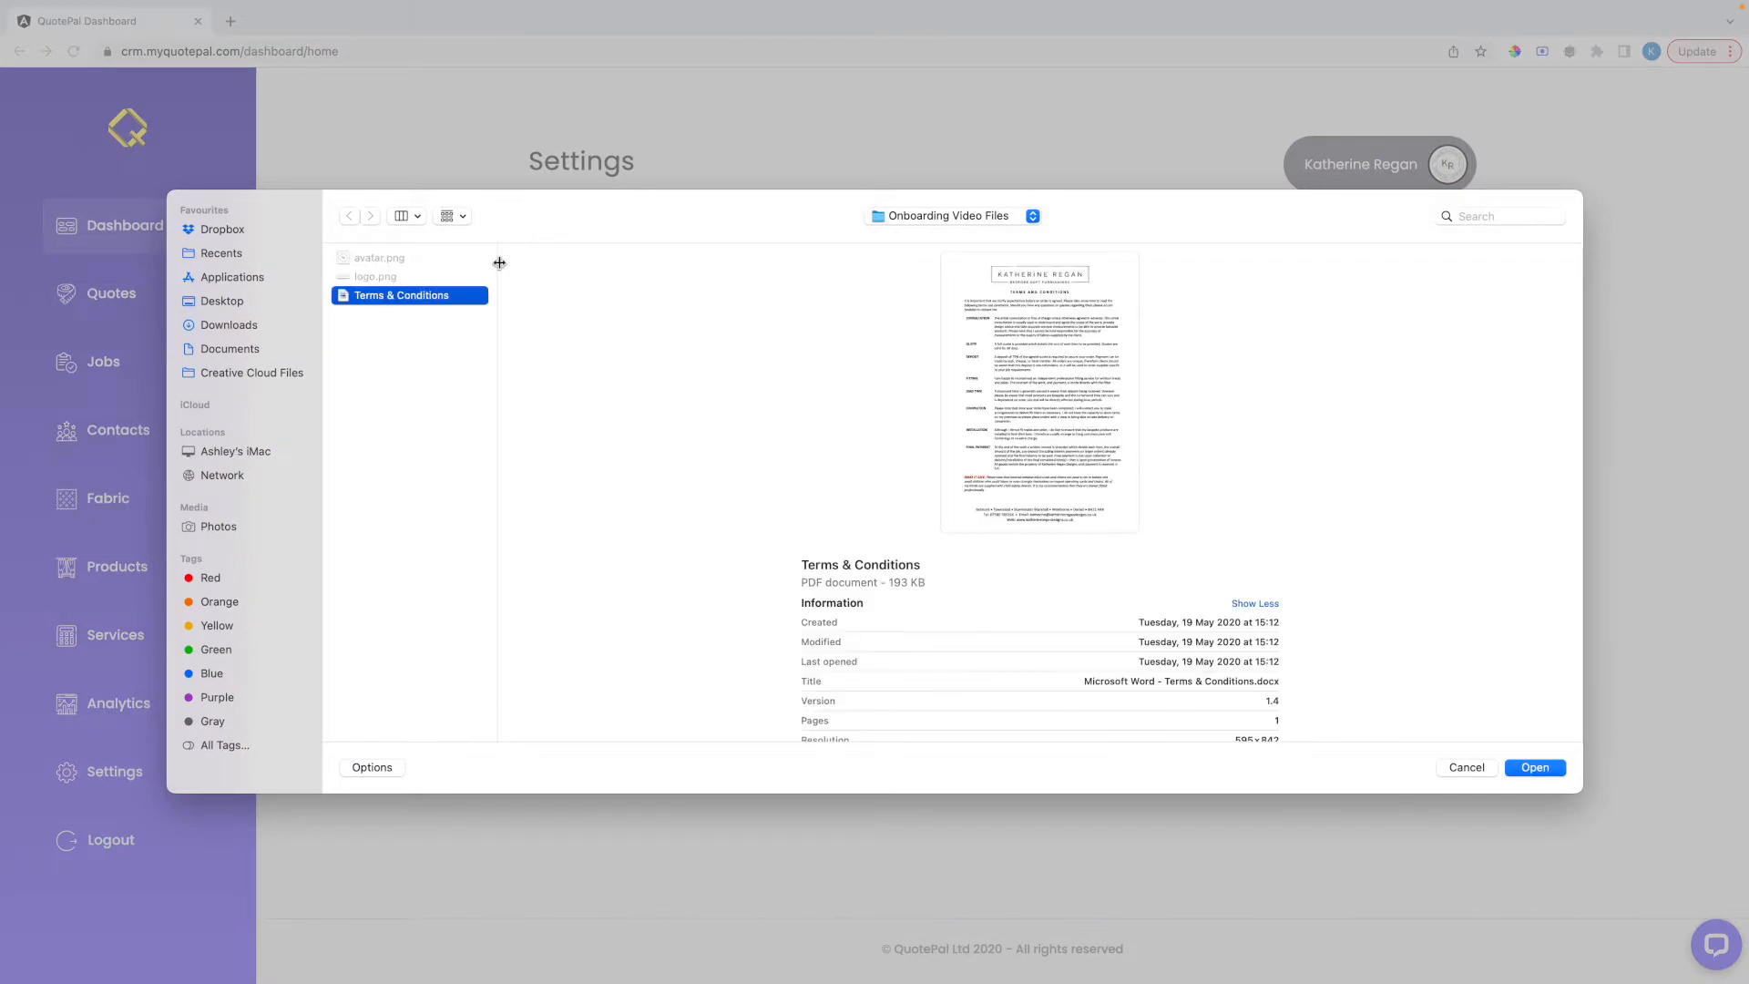
{"action": "left_click", "coordinate": [1536, 768]}
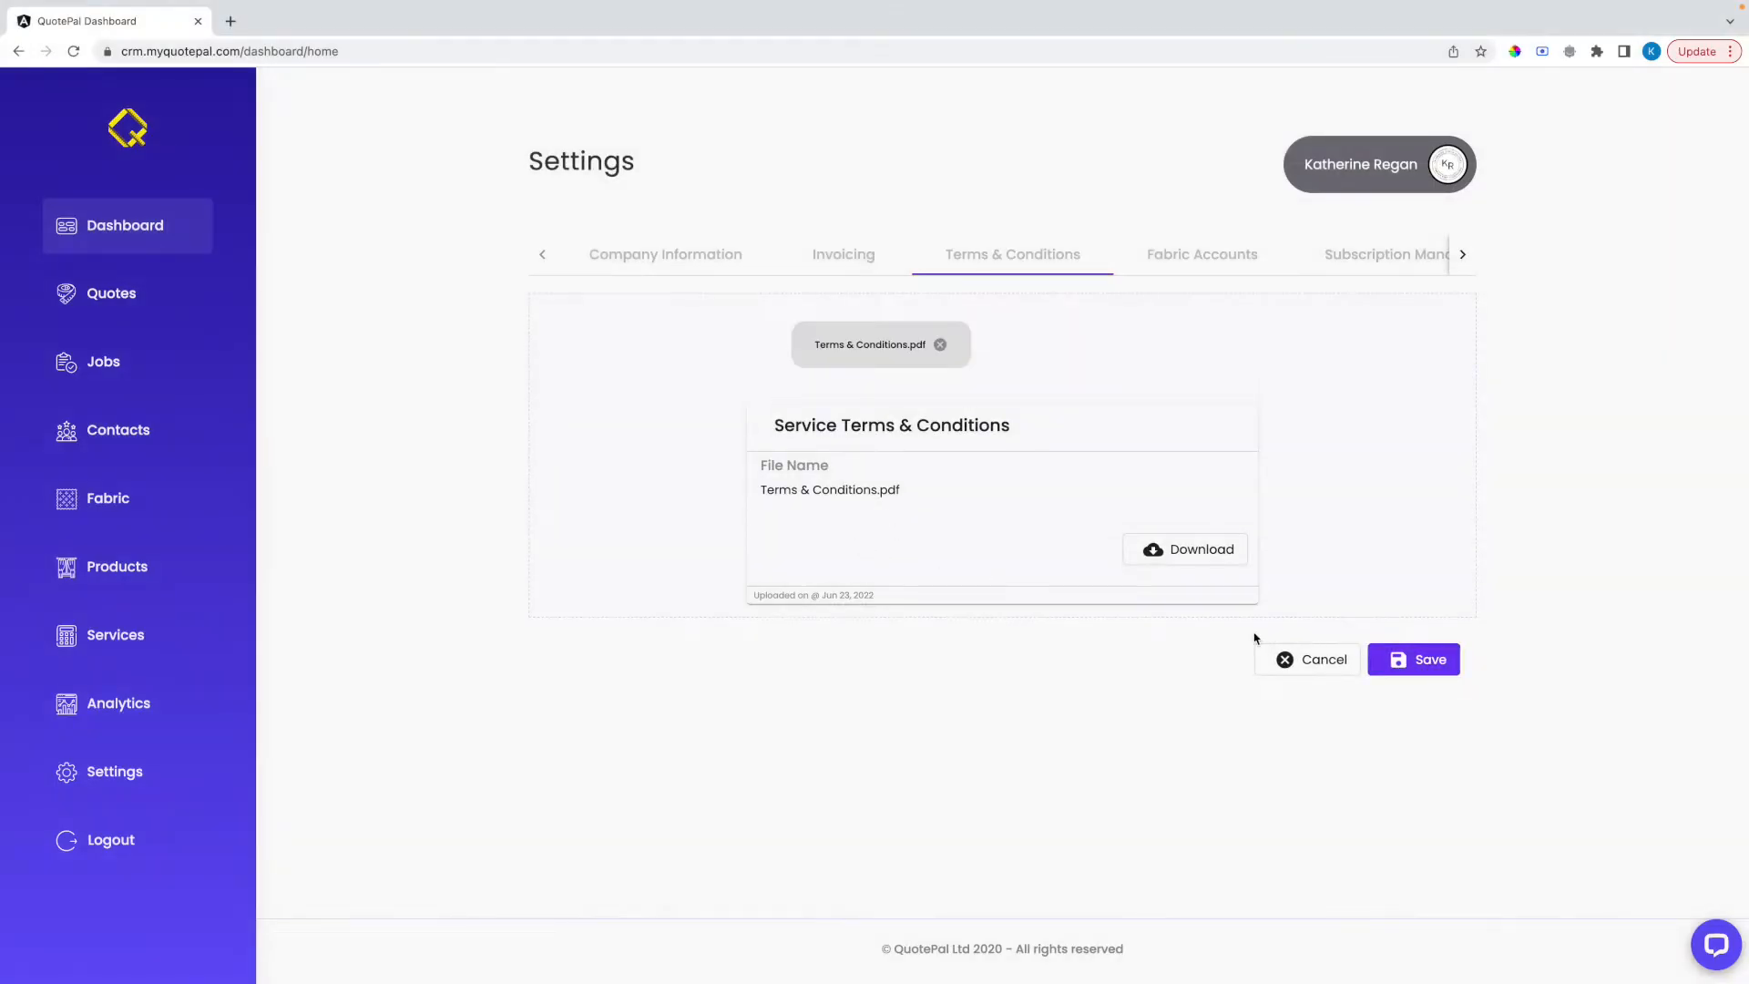
{"action": "left_click", "coordinate": [1428, 664]}
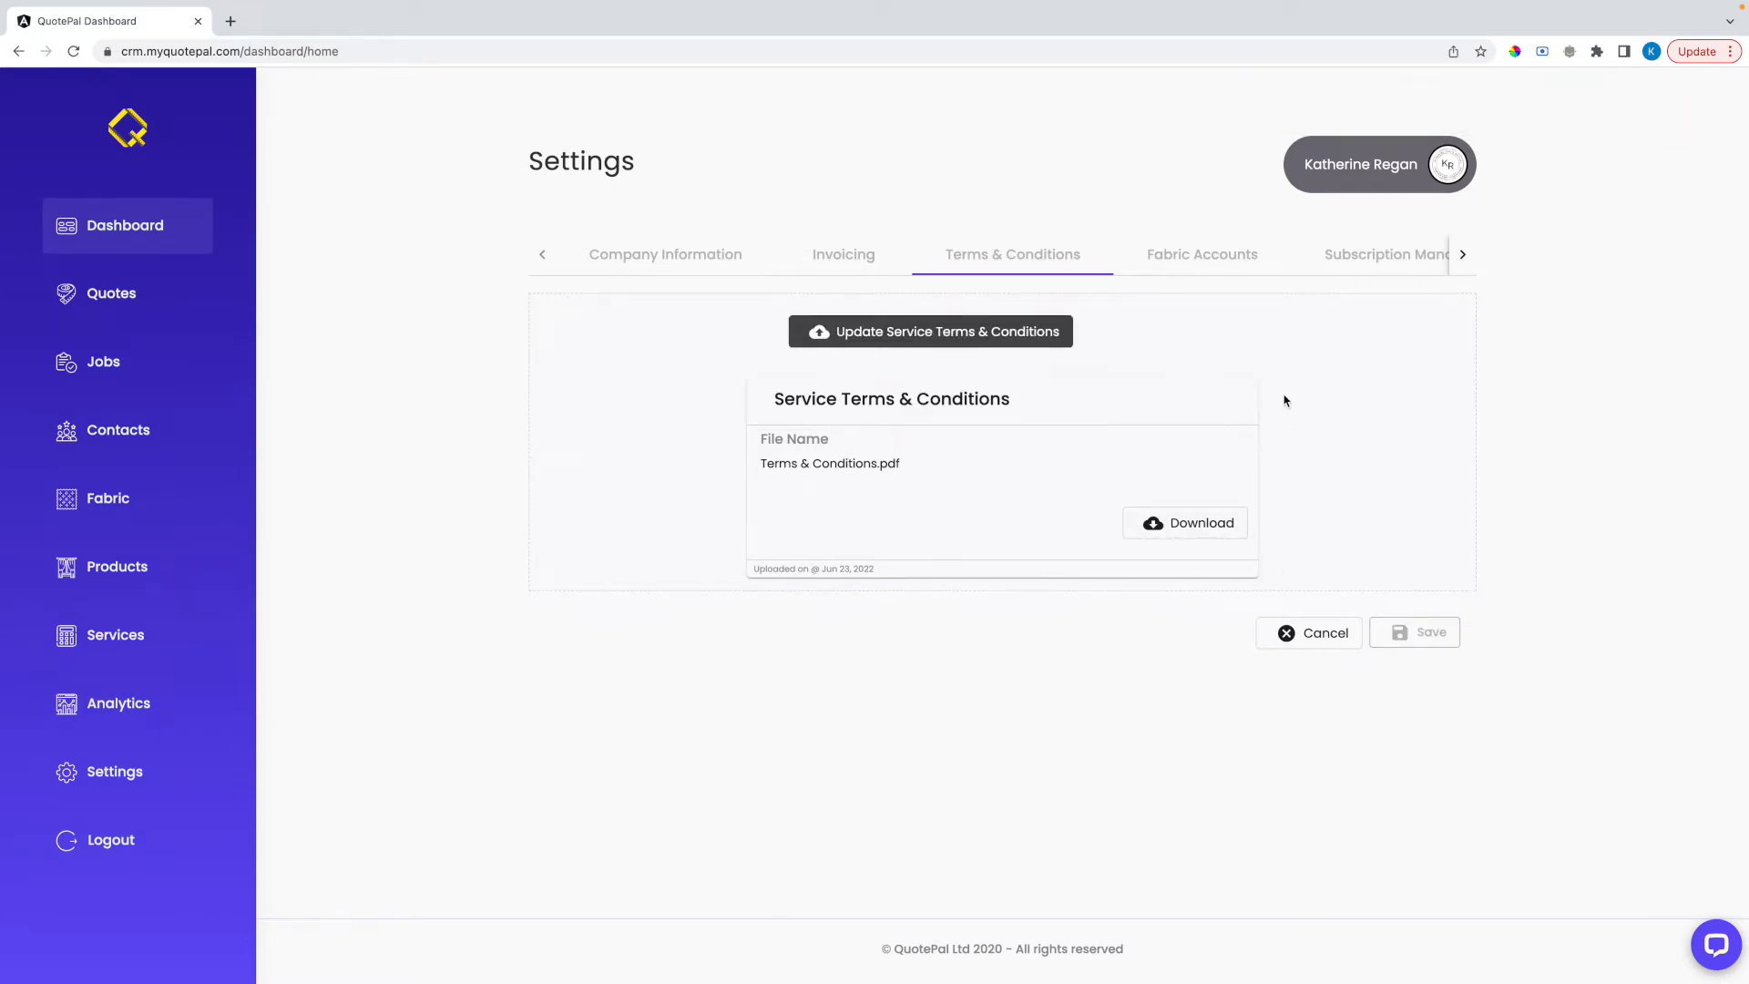
Add a new fabric account for supplier Harlequin with a 40% trade discount
{"action": "left_click", "coordinate": [1190, 265]}
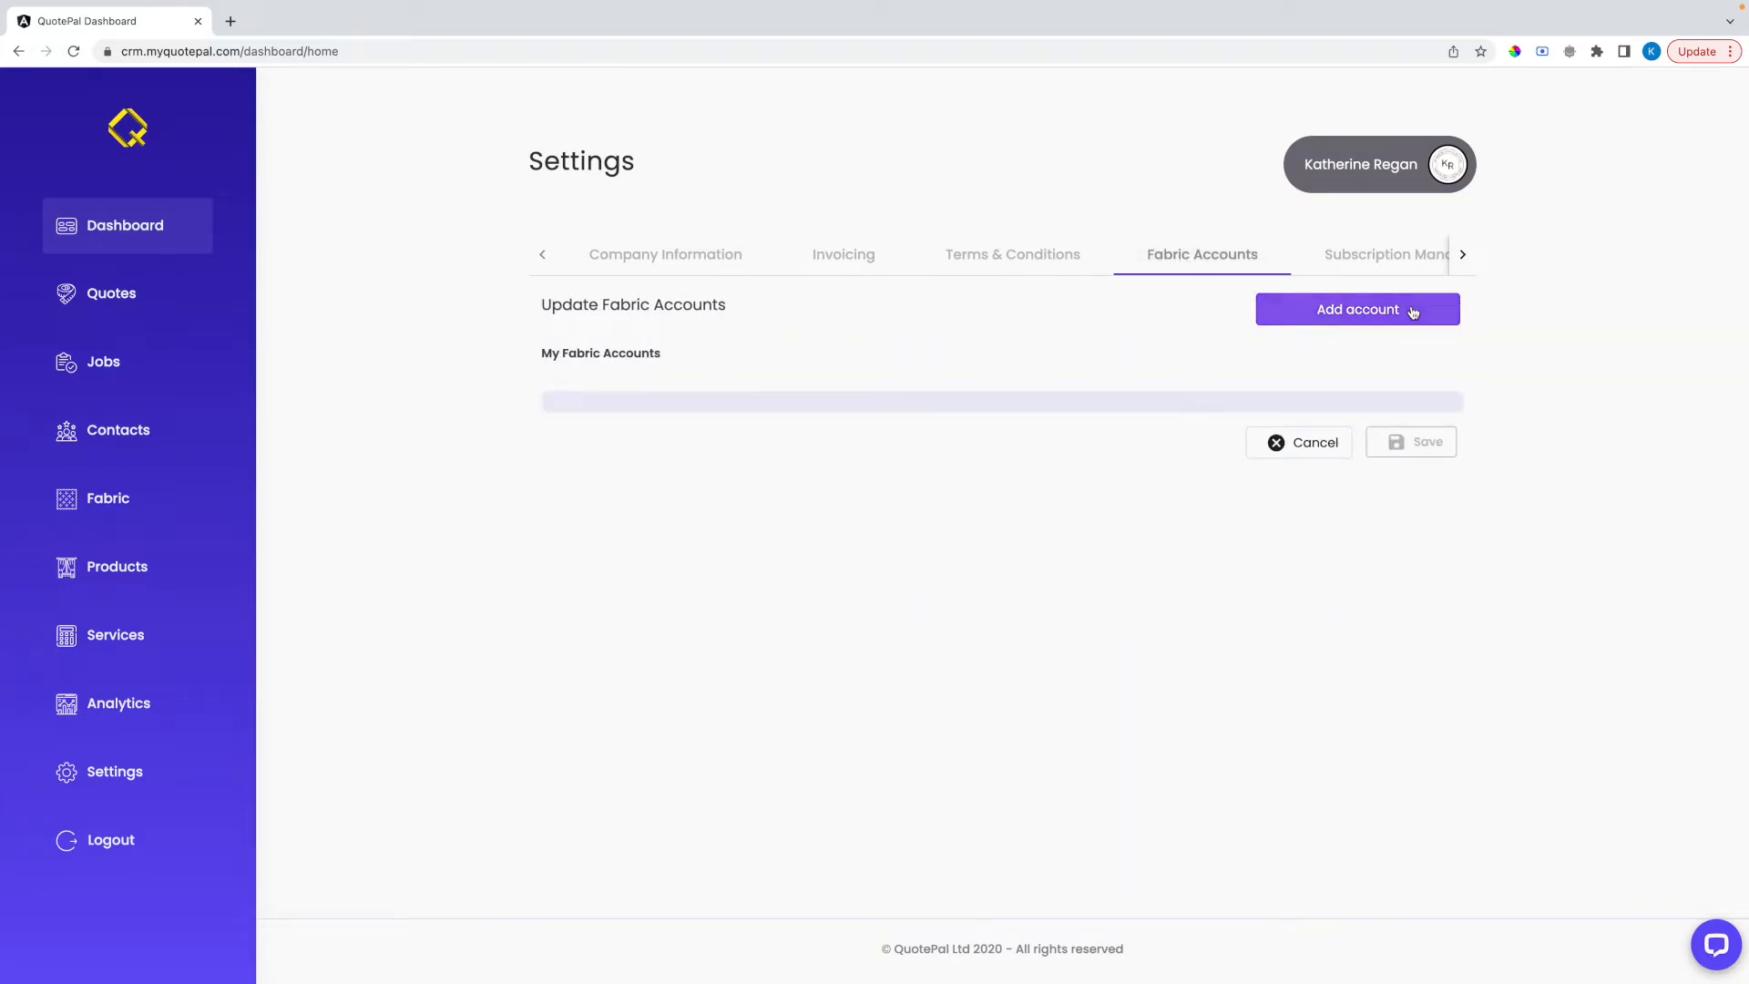
{"action": "left_click", "coordinate": [1363, 314]}
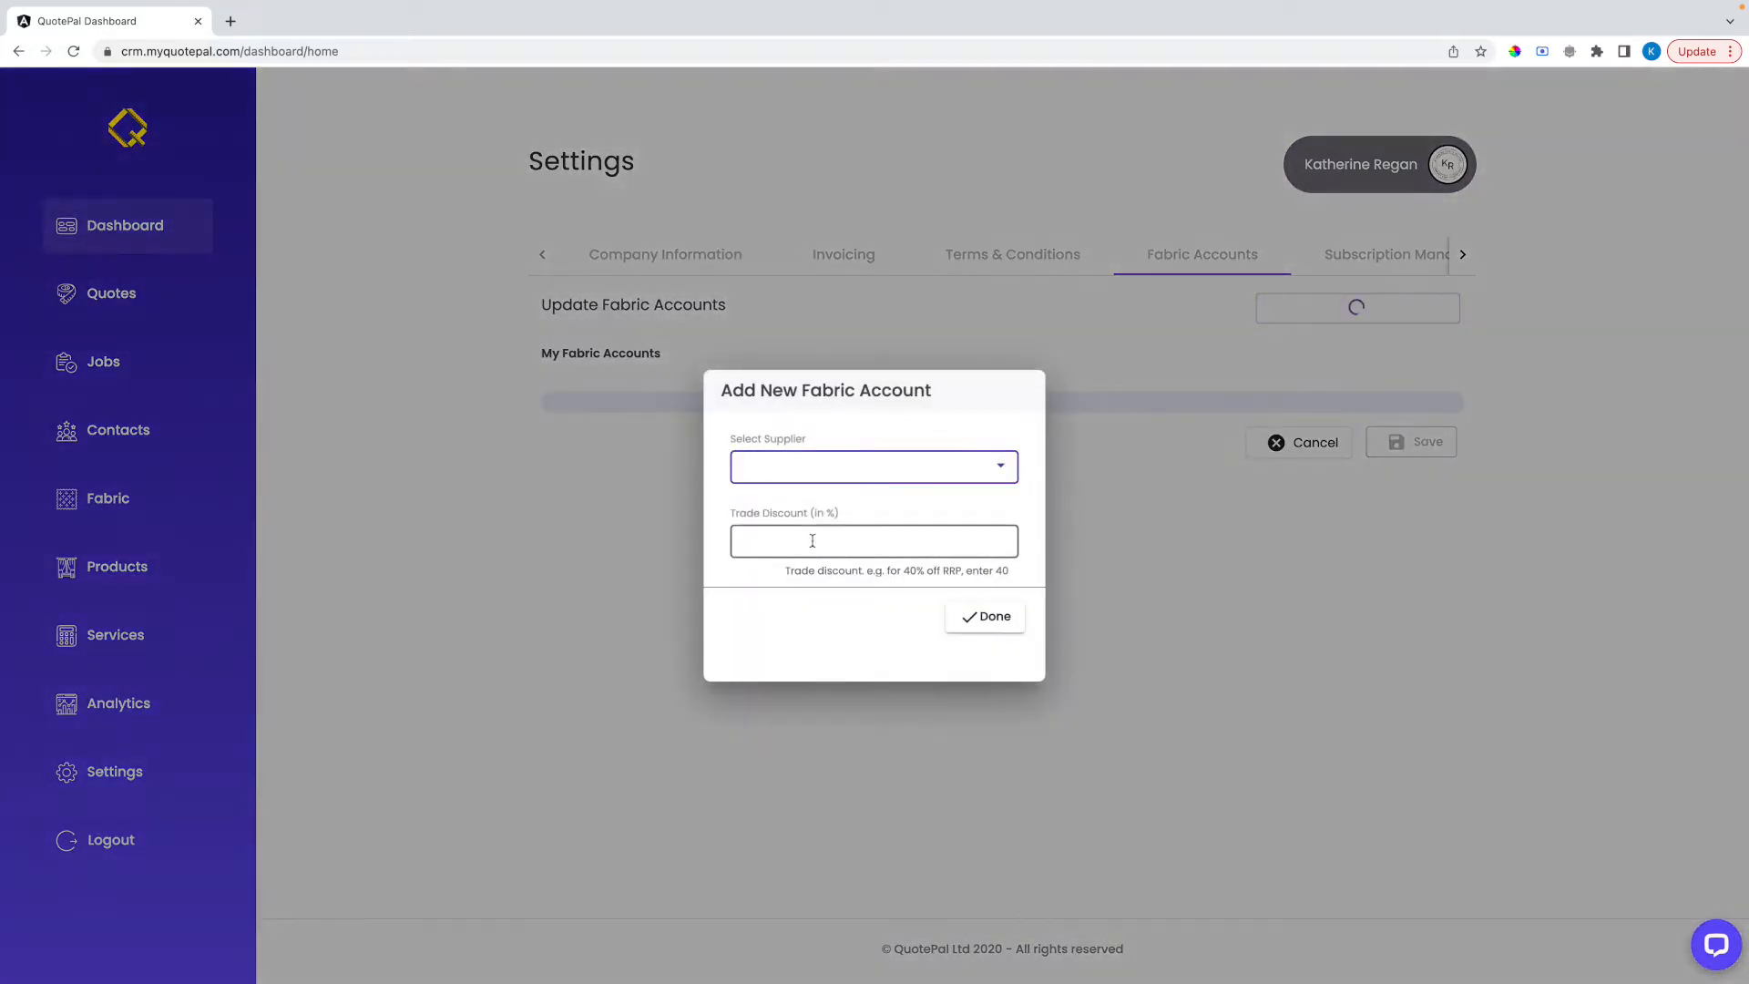
{"action": "left_click", "coordinate": [819, 470]}
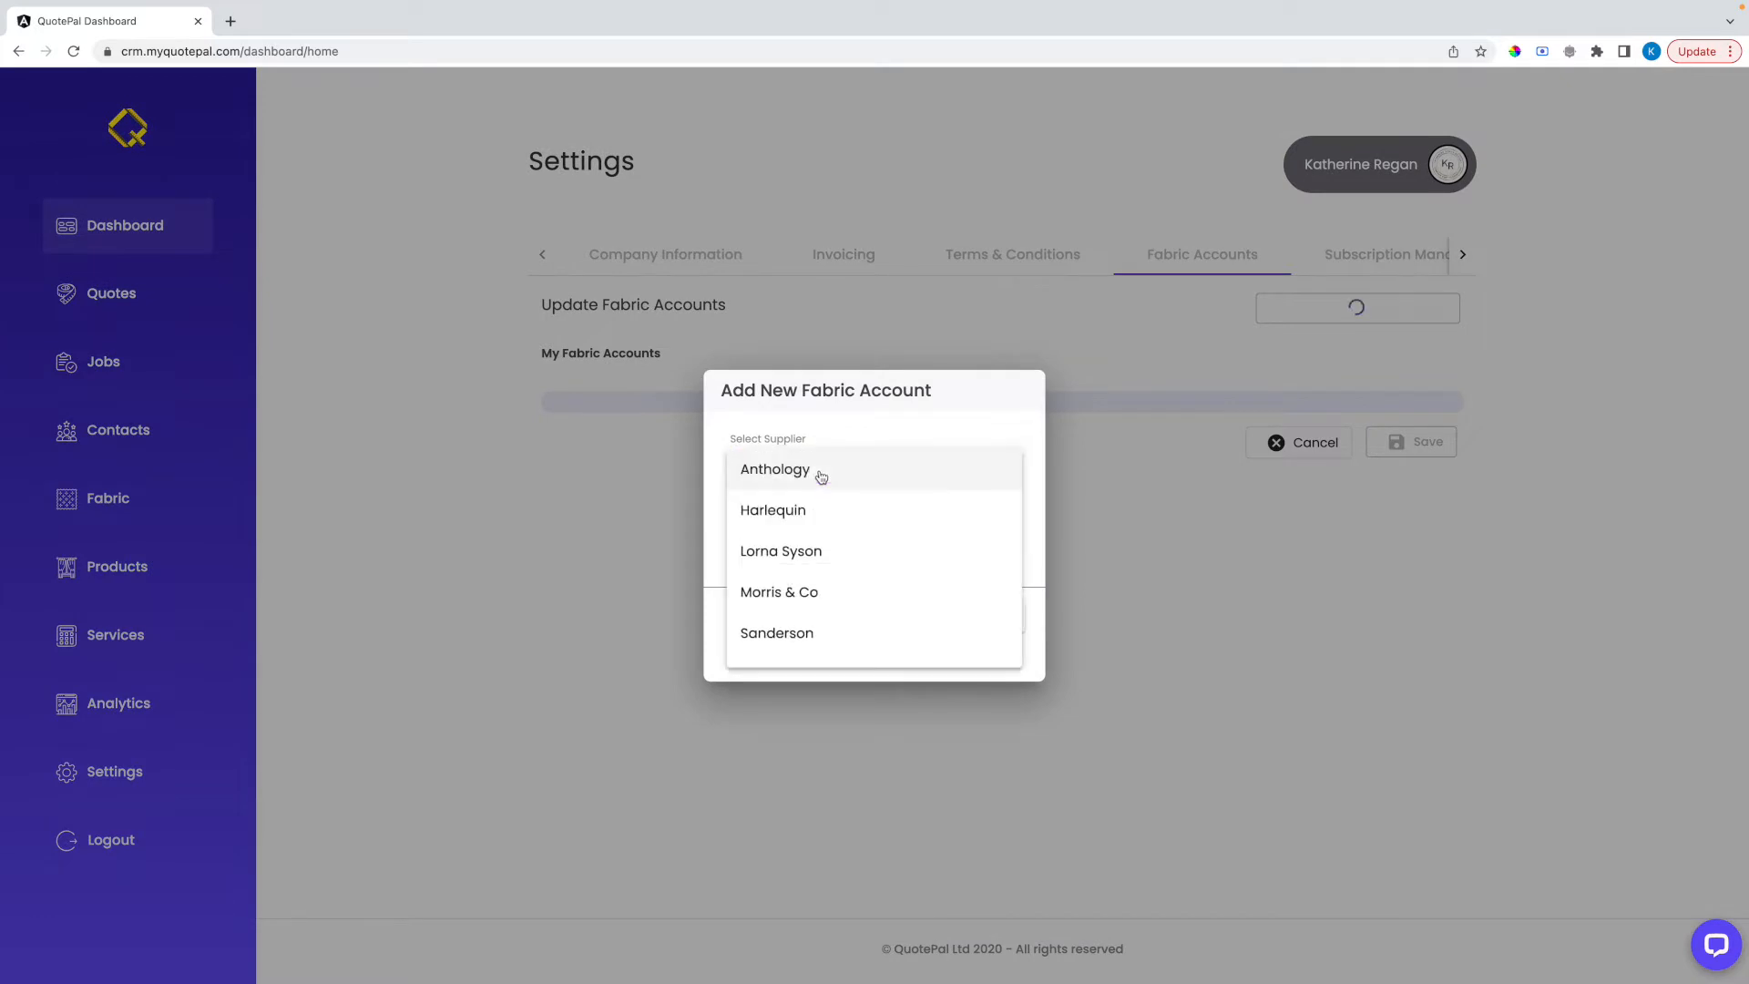
{"action": "left_click", "coordinate": [779, 511]}
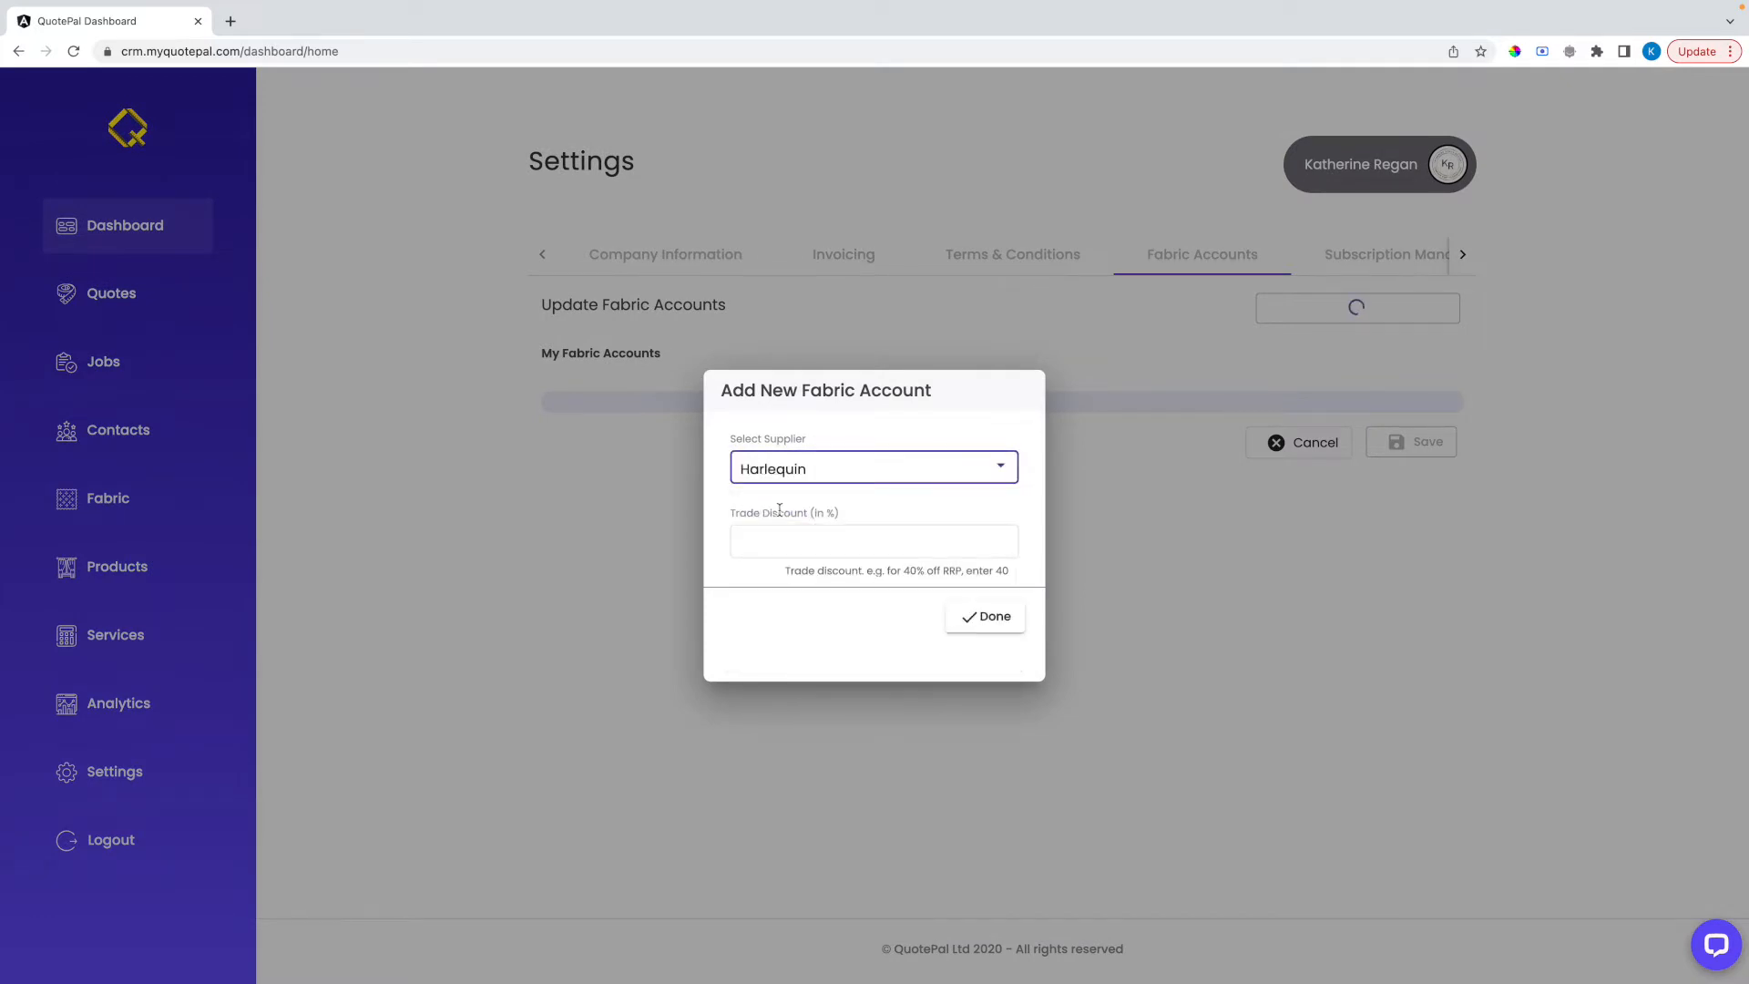
{"action": "left_click", "coordinate": [775, 541]}
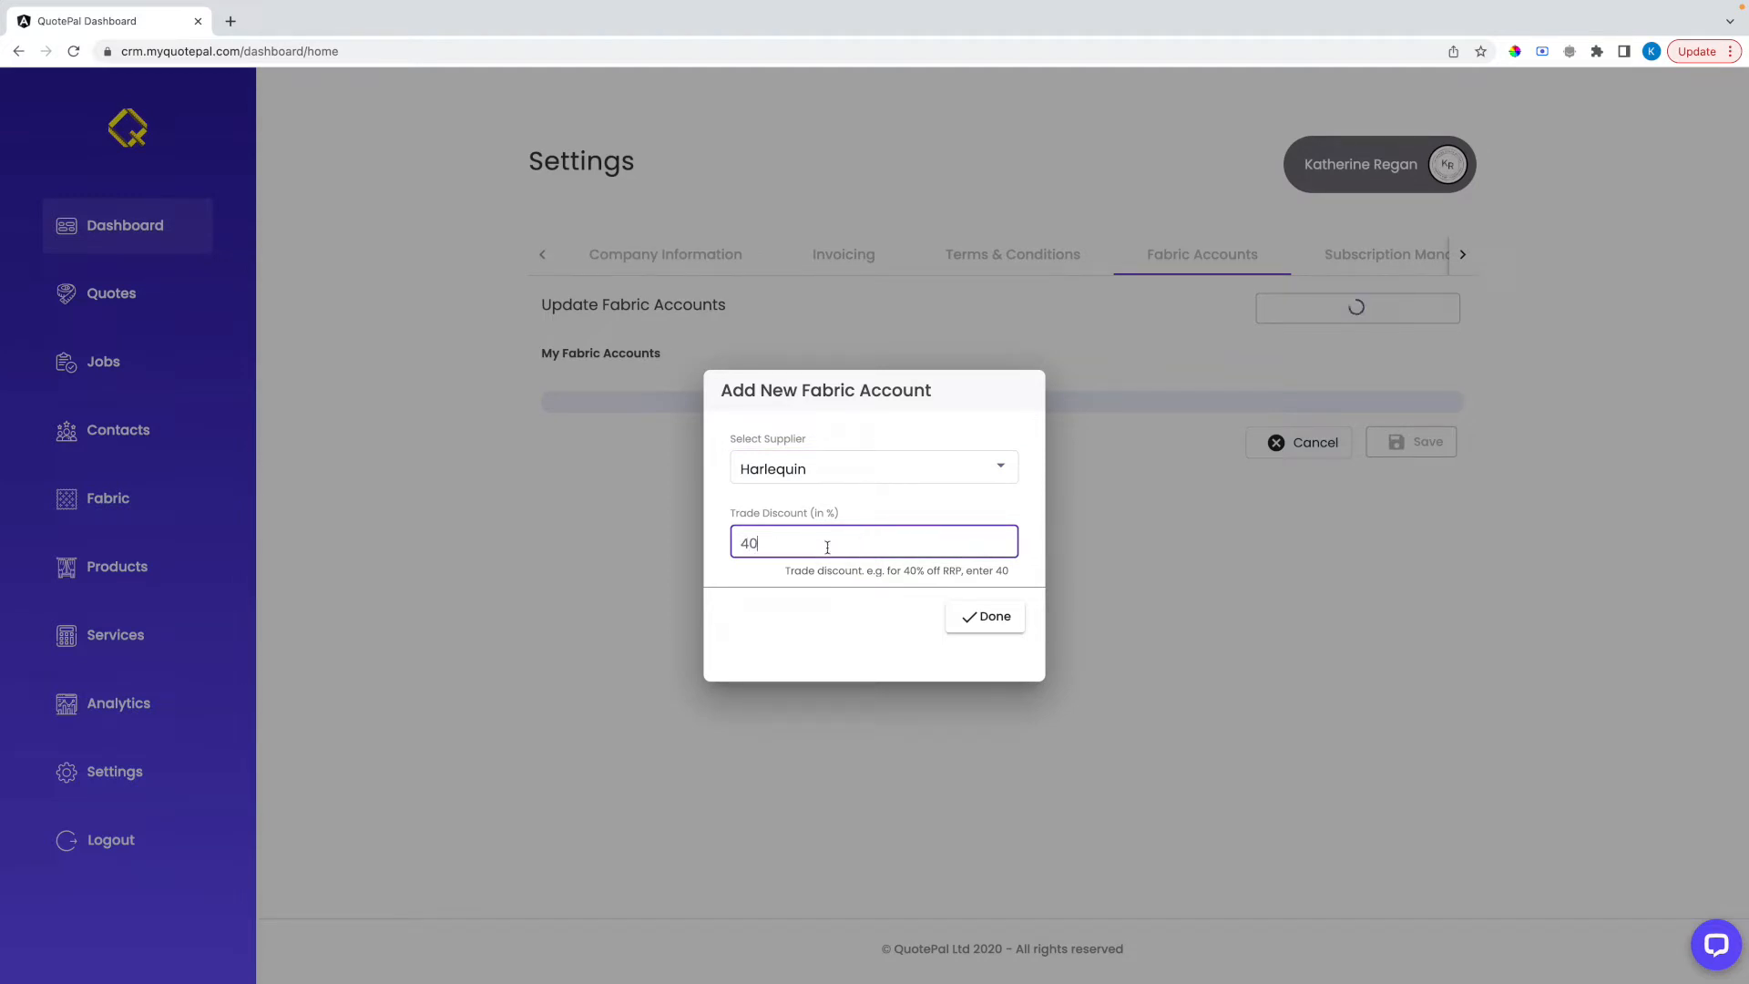
{"action": "left_click", "coordinate": [973, 618]}
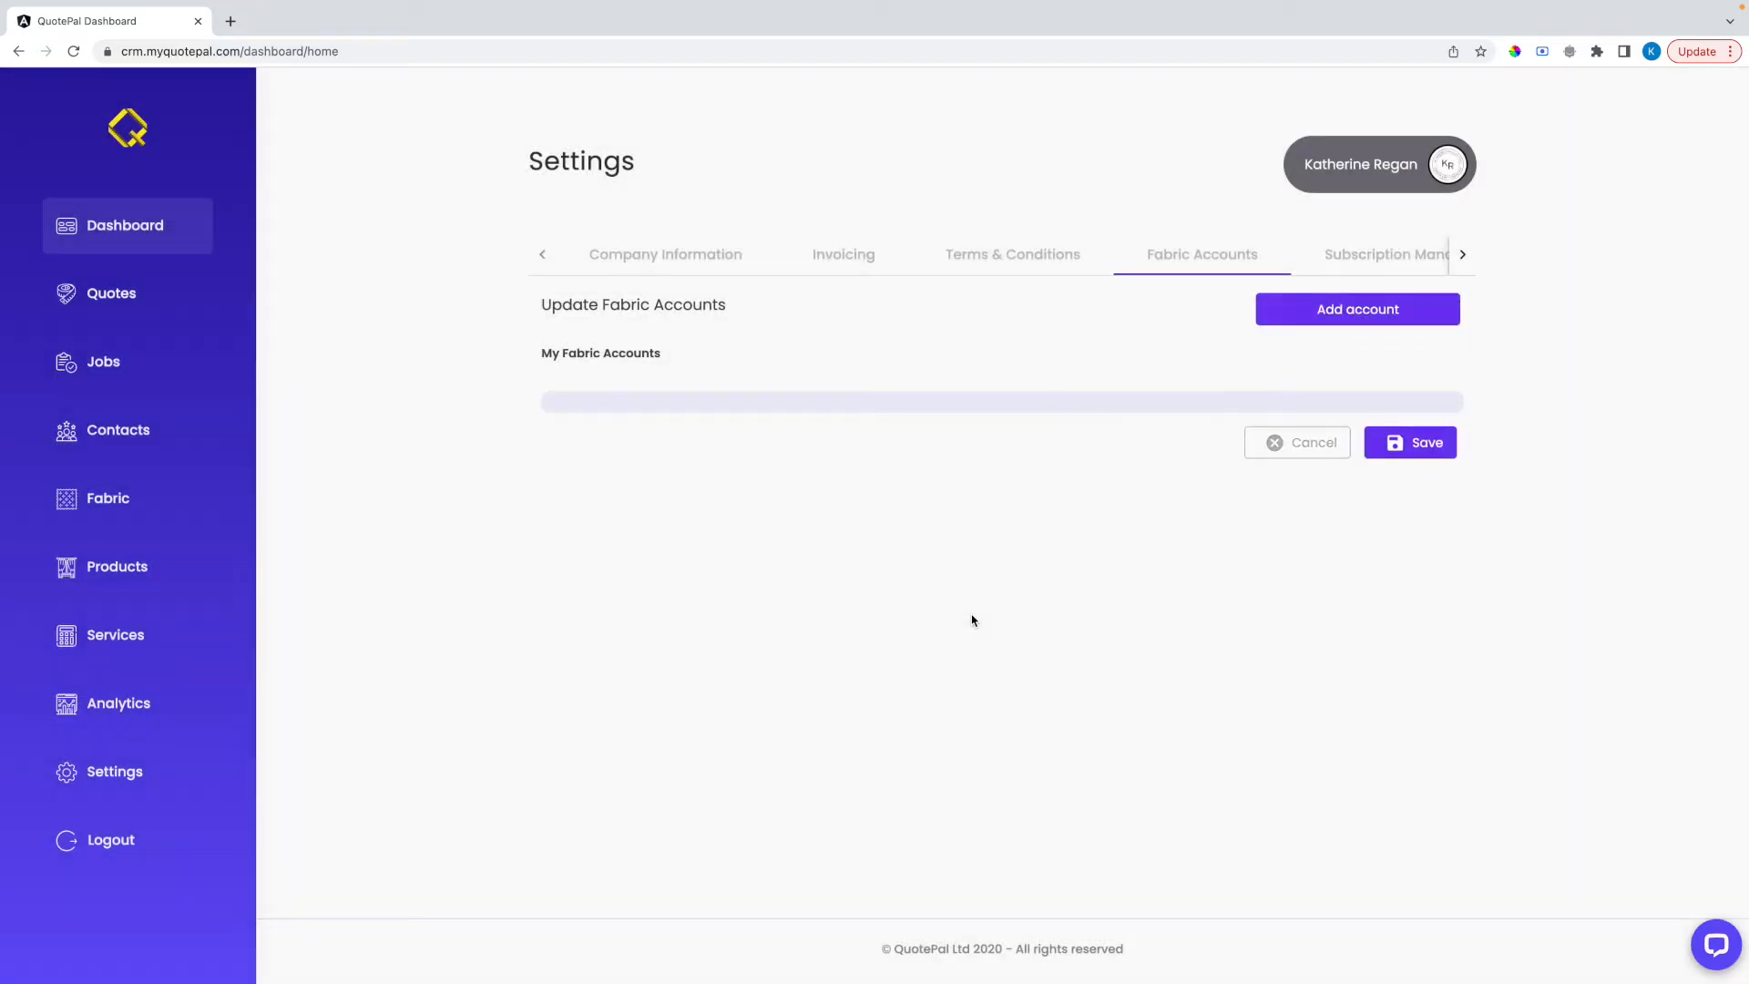
Review the subscription details, including the plan and its next billing date
{"action": "left_click", "coordinate": [1366, 264]}
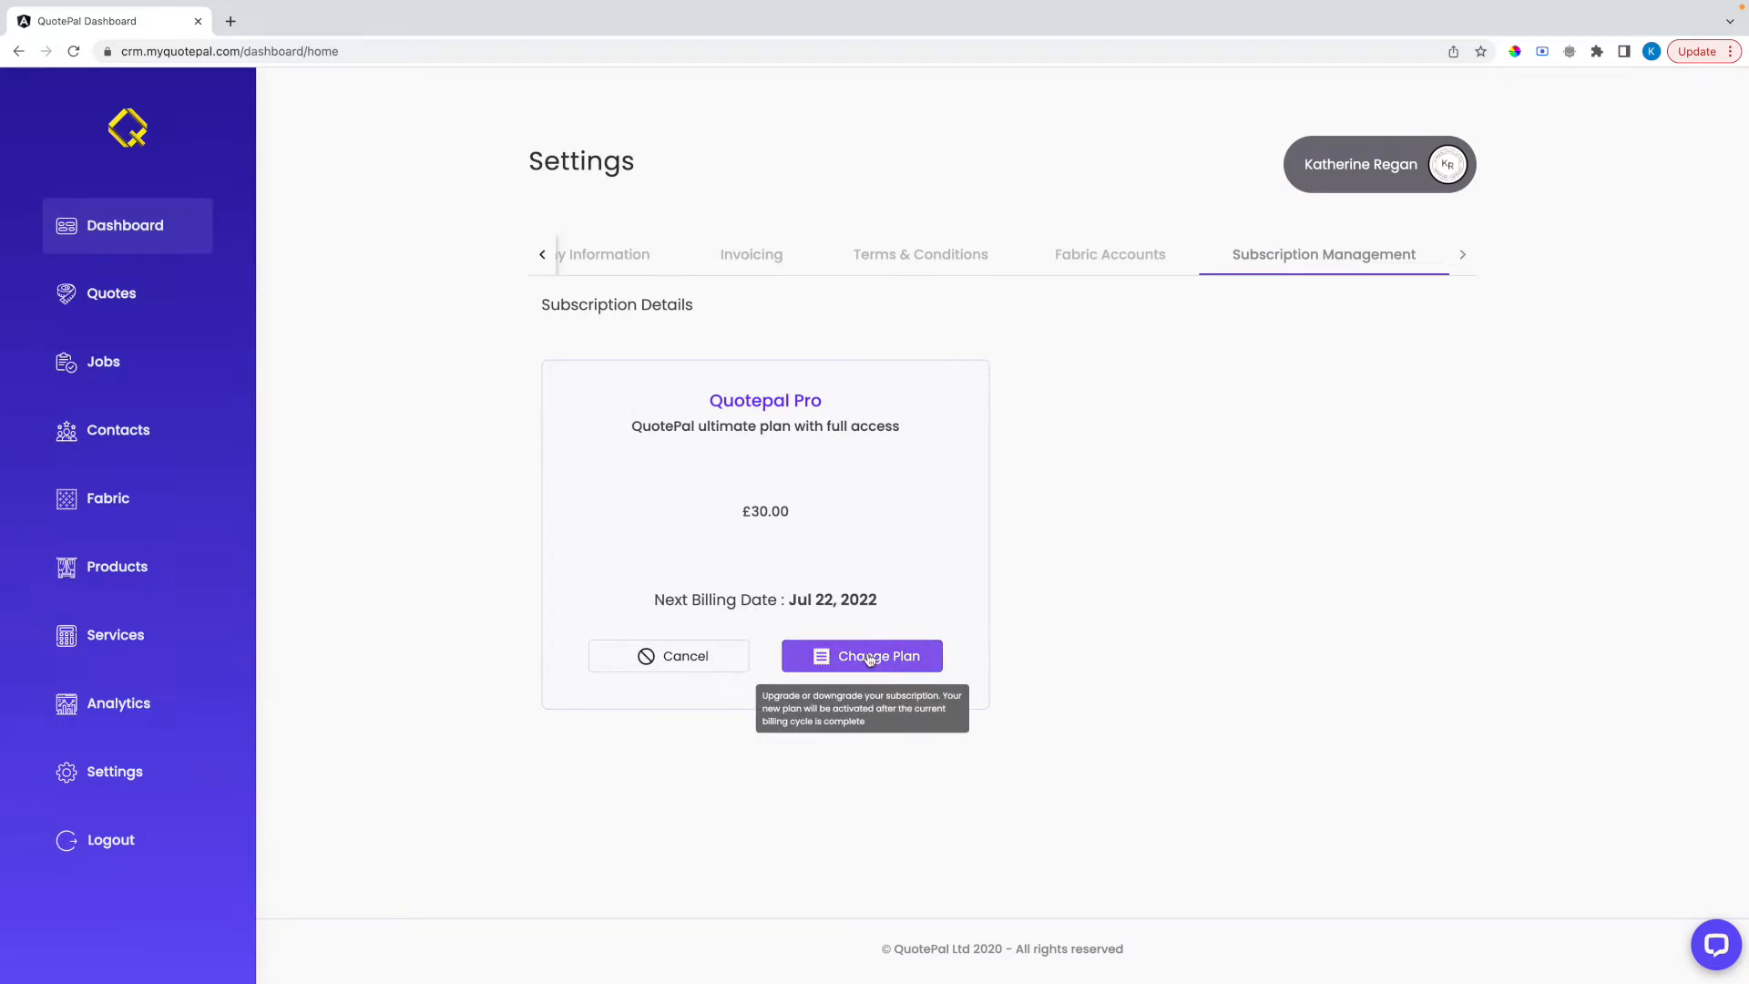
{"action": "left_click_drag", "start_coordinate": [789, 601], "coordinate": [862, 610]}
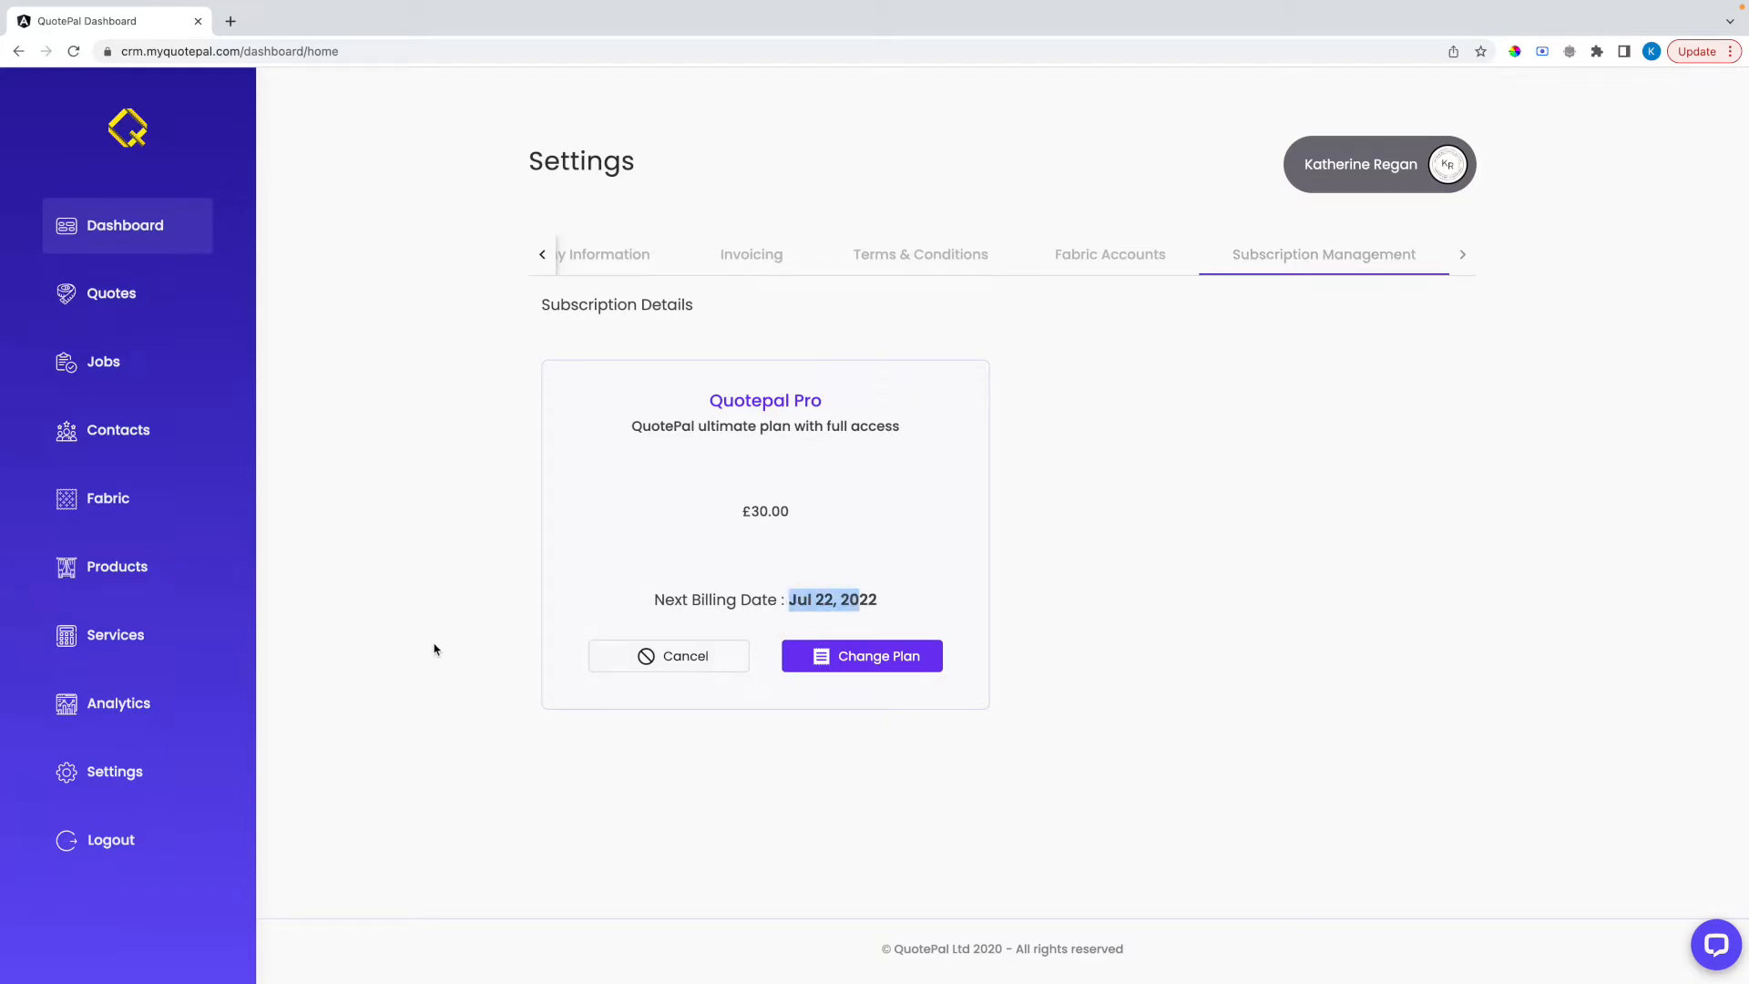
Enable the Curtains service and add Pencil Pleat to the selected curtain headings
{"action": "left_click", "coordinate": [125, 636]}
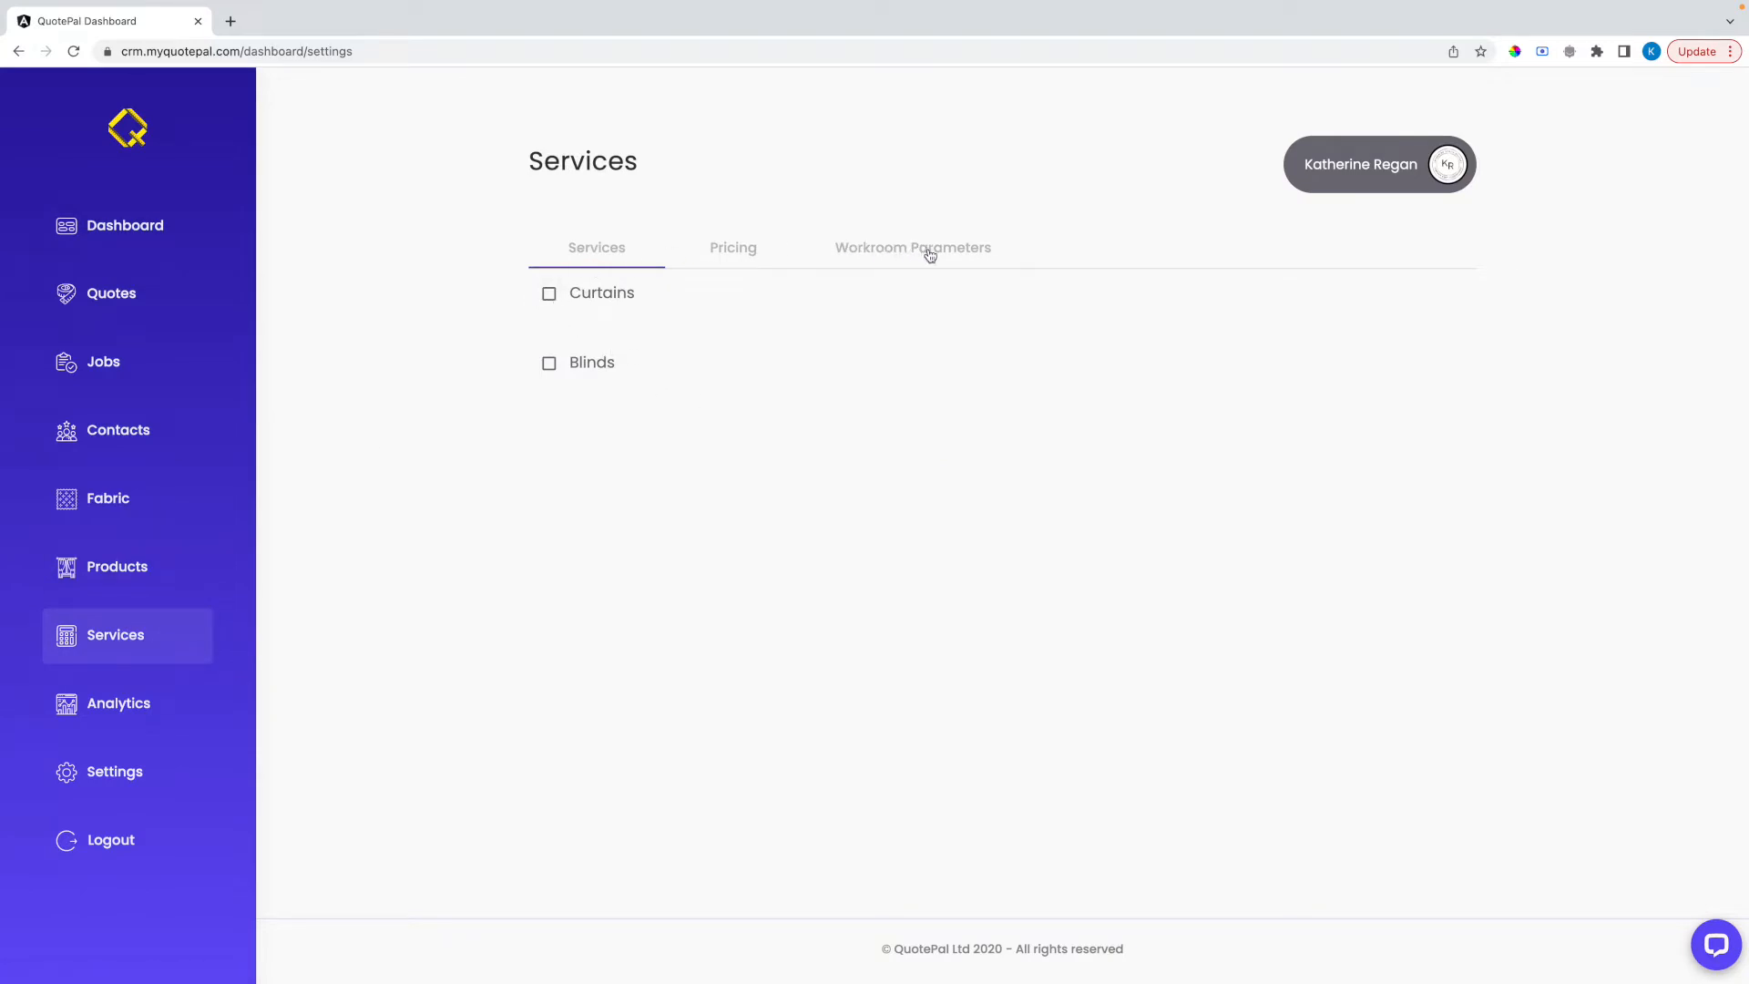
{"action": "left_click", "coordinate": [550, 294]}
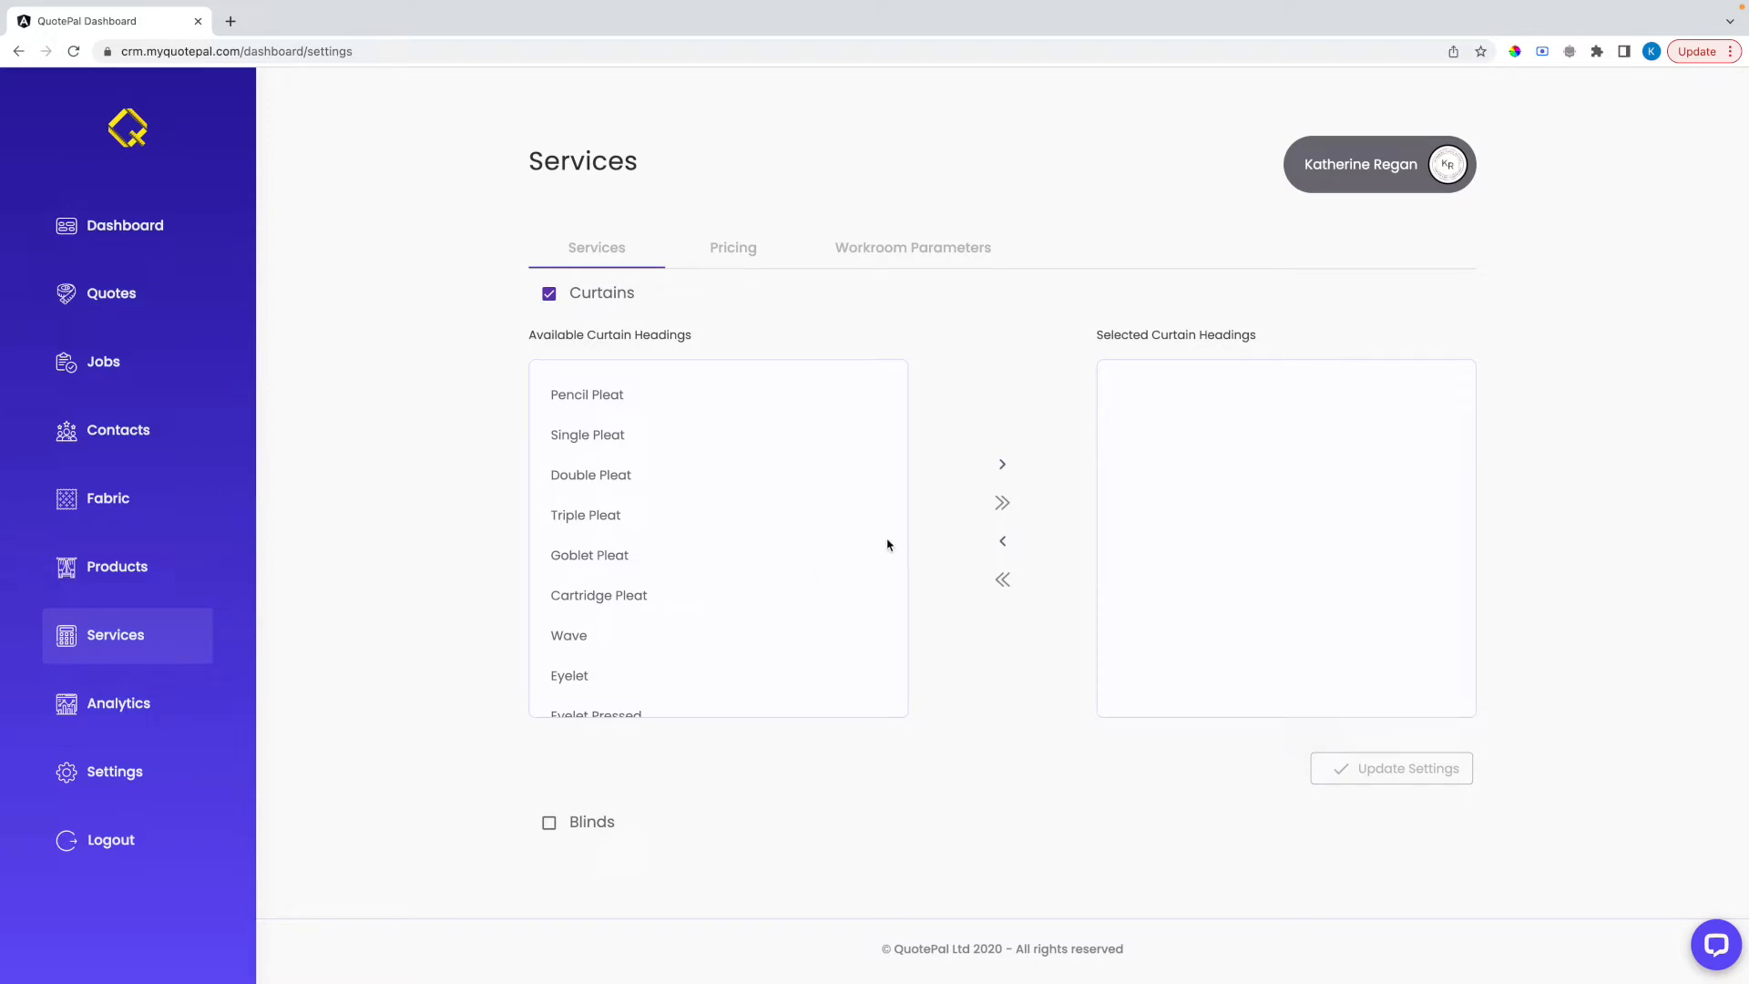
{"action": "left_click", "coordinate": [1007, 503]}
{"action": "left_click", "coordinate": [1002, 581]}
{"action": "left_click", "coordinate": [603, 393]}
{"action": "left_click", "coordinate": [1002, 464]}
Add Single Pleat, Double Pleat, Goblet Pleat, Cartridge Pleat, Wave and Eyelet to the selected curtain headings and update the settings
{"action": "left_click", "coordinate": [618, 398]}
{"action": "left_click", "coordinate": [616, 435]}
{"action": "left_click", "coordinate": [610, 516]}
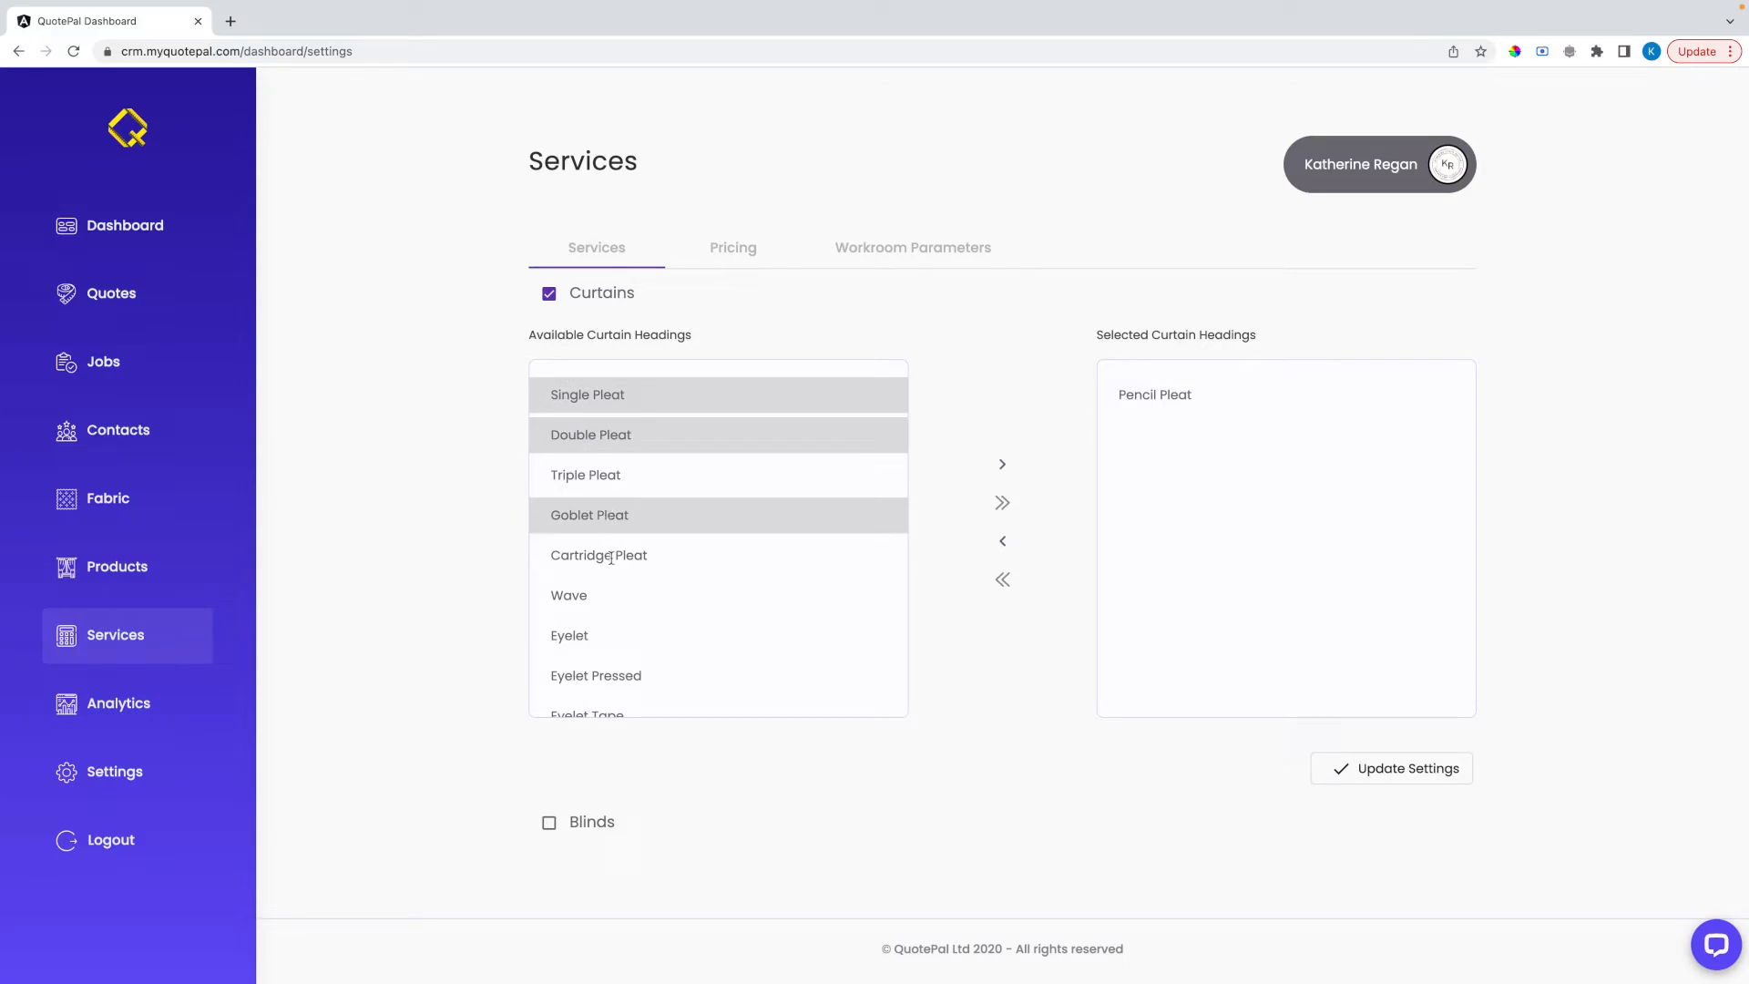
{"action": "left_click", "coordinate": [605, 556]}
{"action": "left_click", "coordinate": [588, 595]}
{"action": "left_click", "coordinate": [575, 635]}
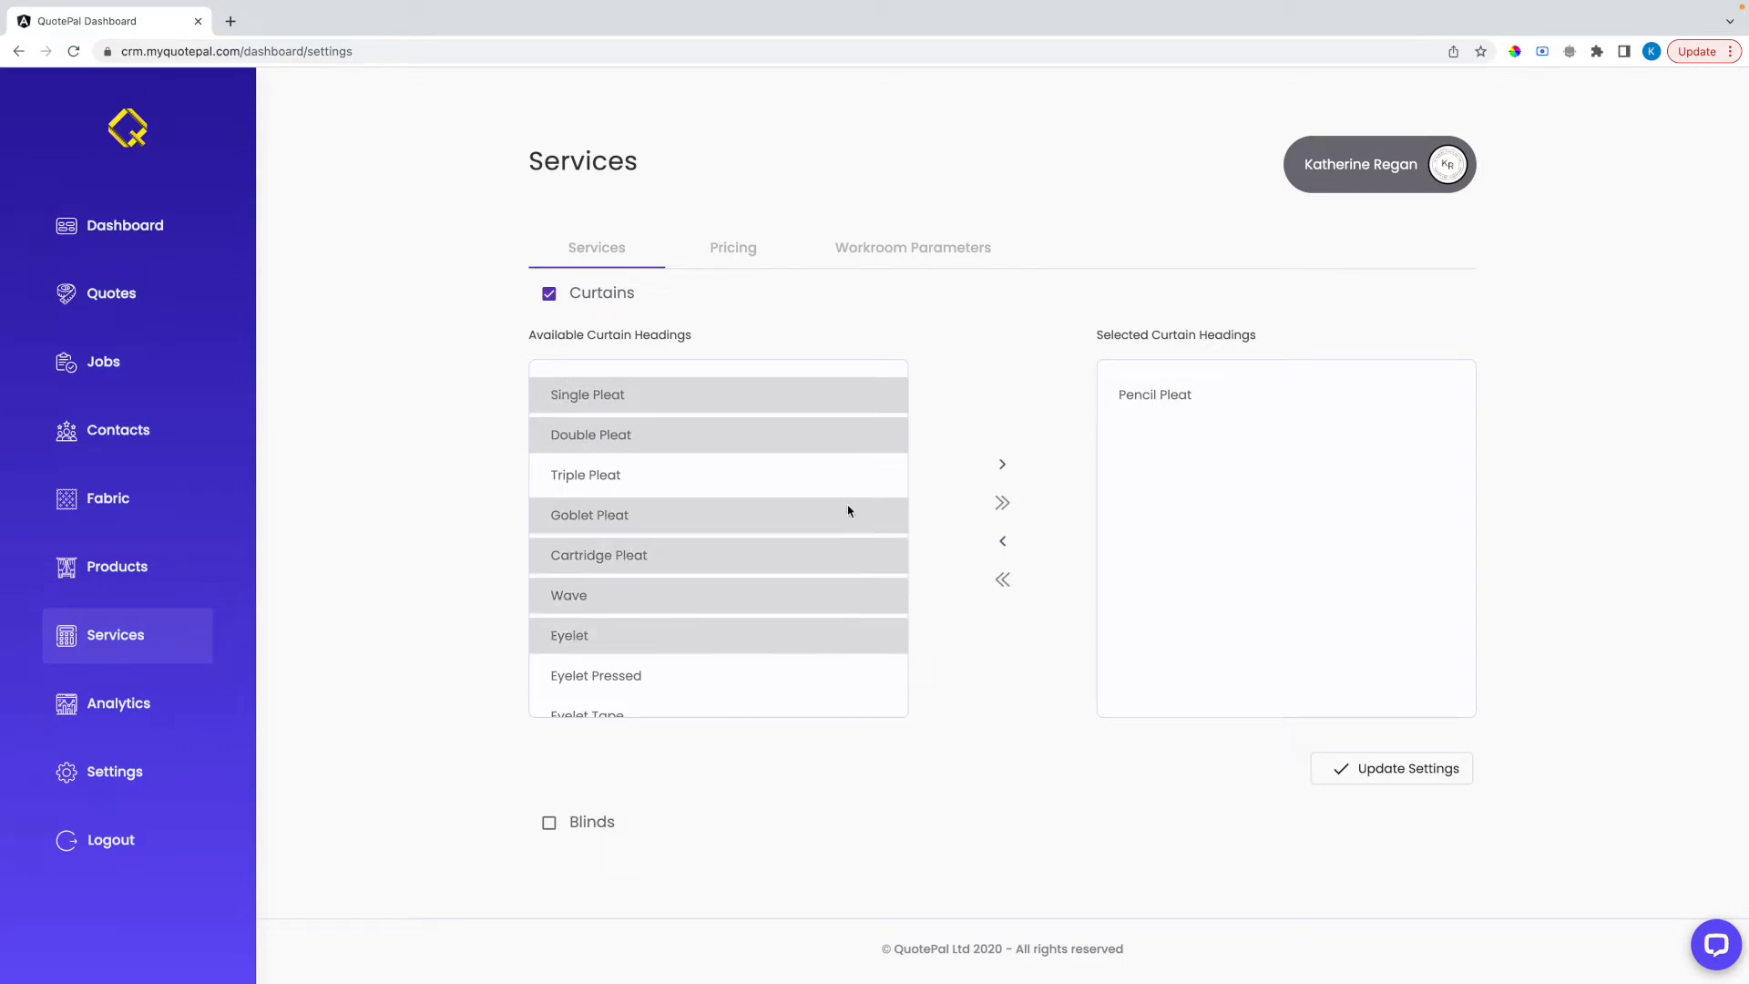
{"action": "left_click", "coordinate": [1002, 464]}
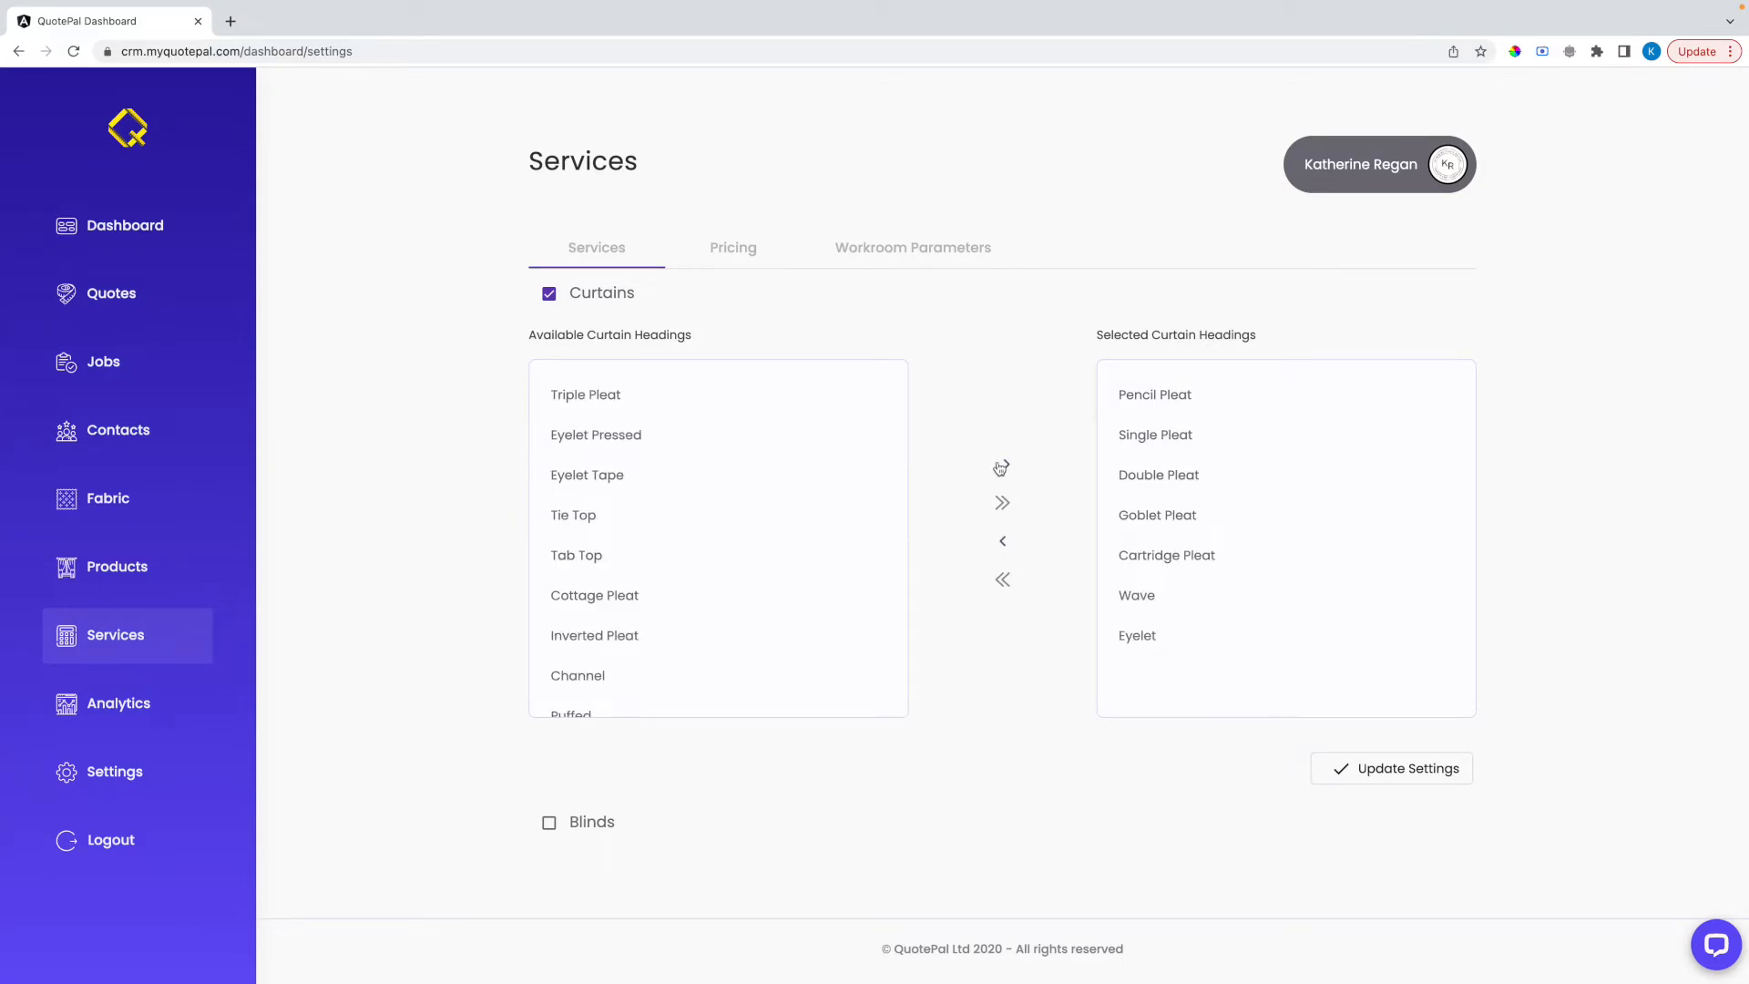
{"action": "left_click", "coordinate": [1358, 772]}
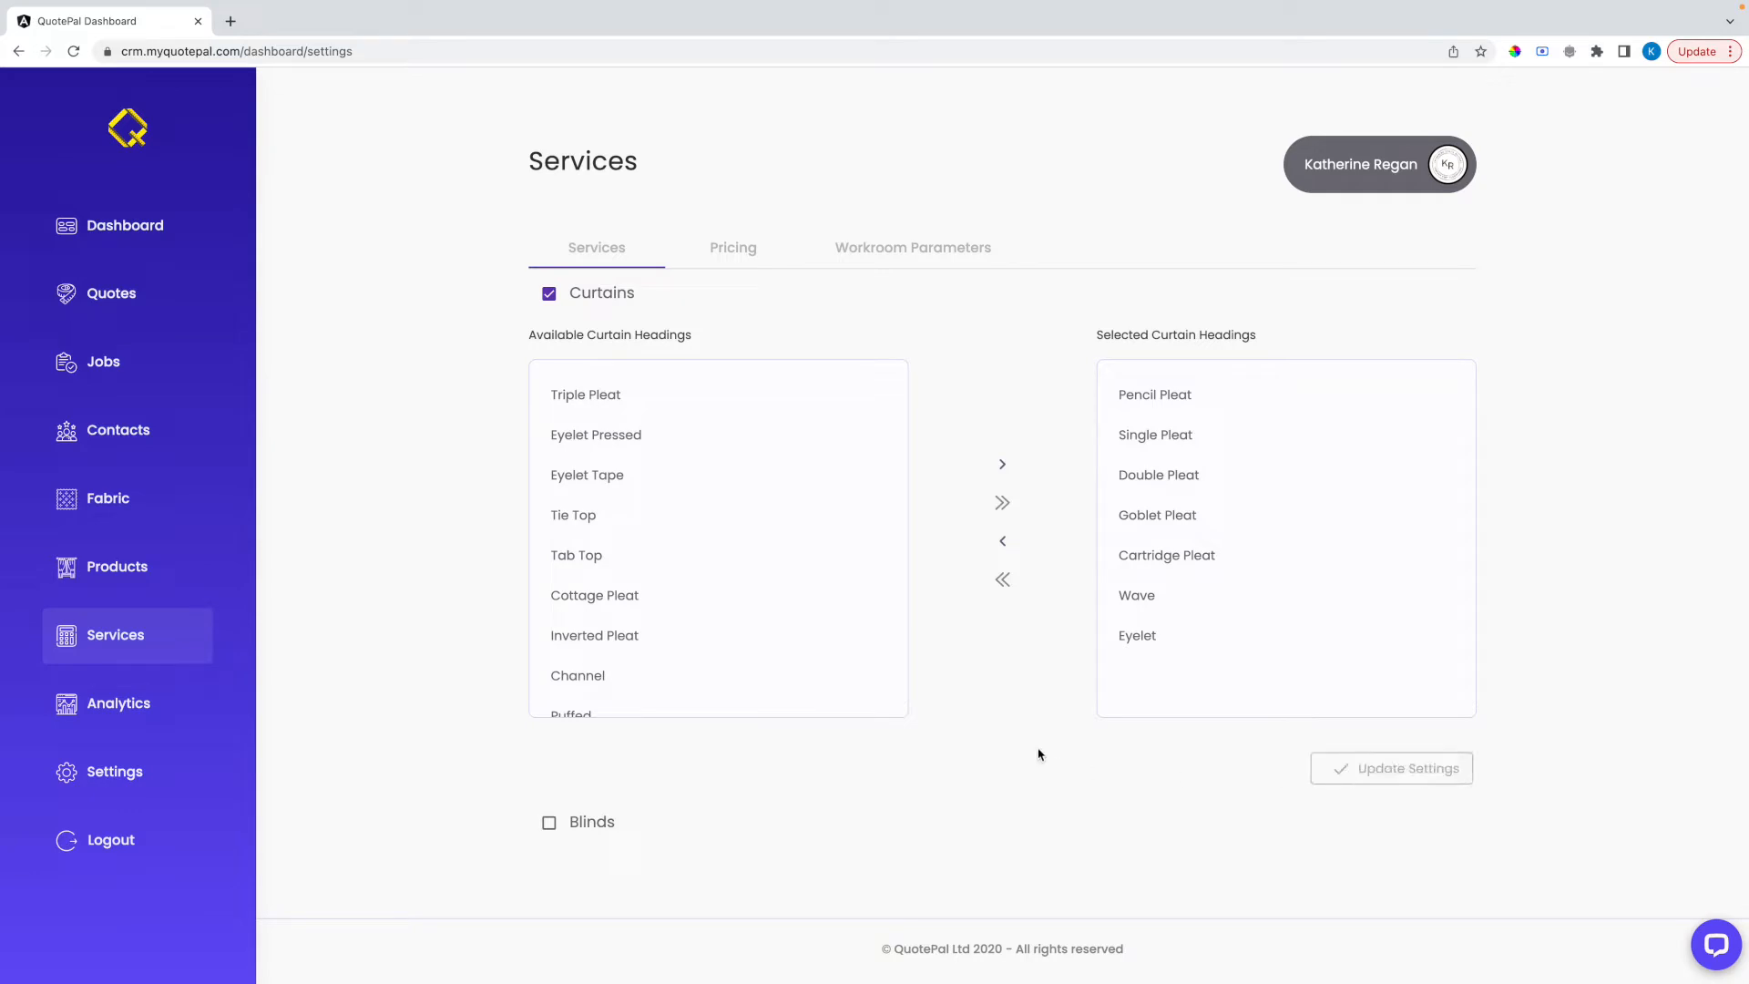
Enable the Blinds service below the curtain headings
{"action": "left_click", "coordinate": [548, 822]}
{"action": "scroll", "coordinate": [878, 805], "scroll_direction": "down", "scroll_amount": 5}
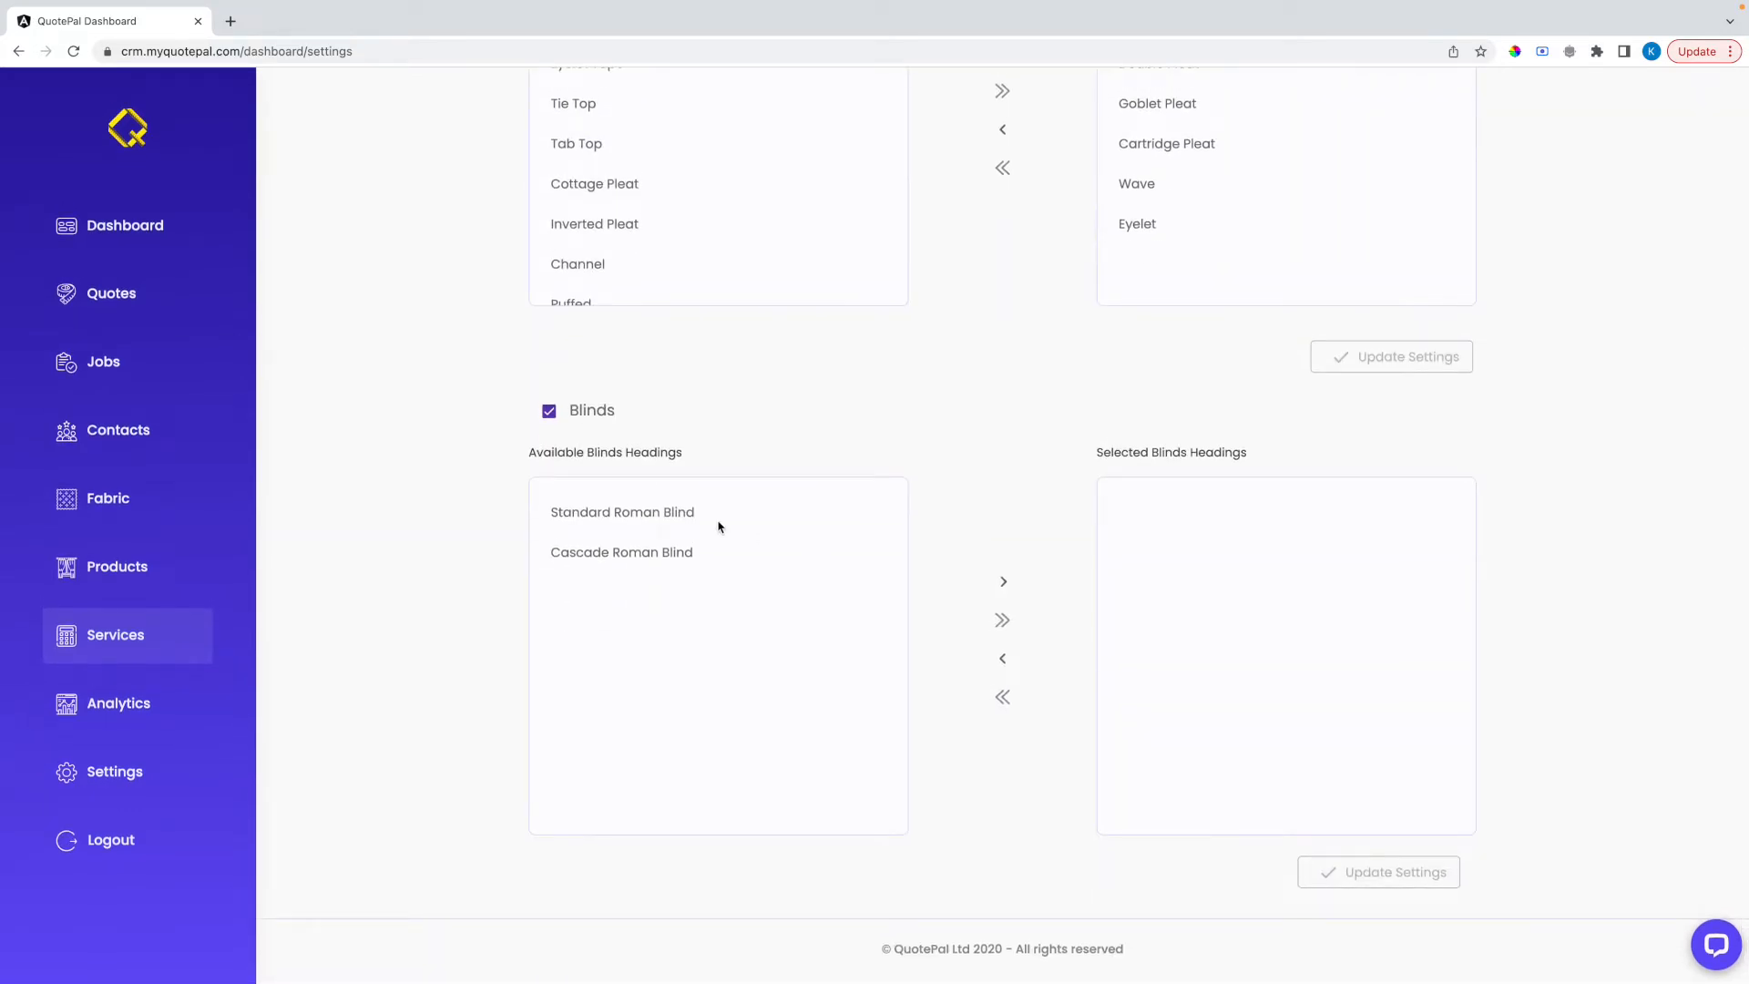
{"action": "left_click", "coordinate": [709, 518]}
{"action": "left_click", "coordinate": [1002, 582]}
{"action": "left_click", "coordinate": [707, 512]}
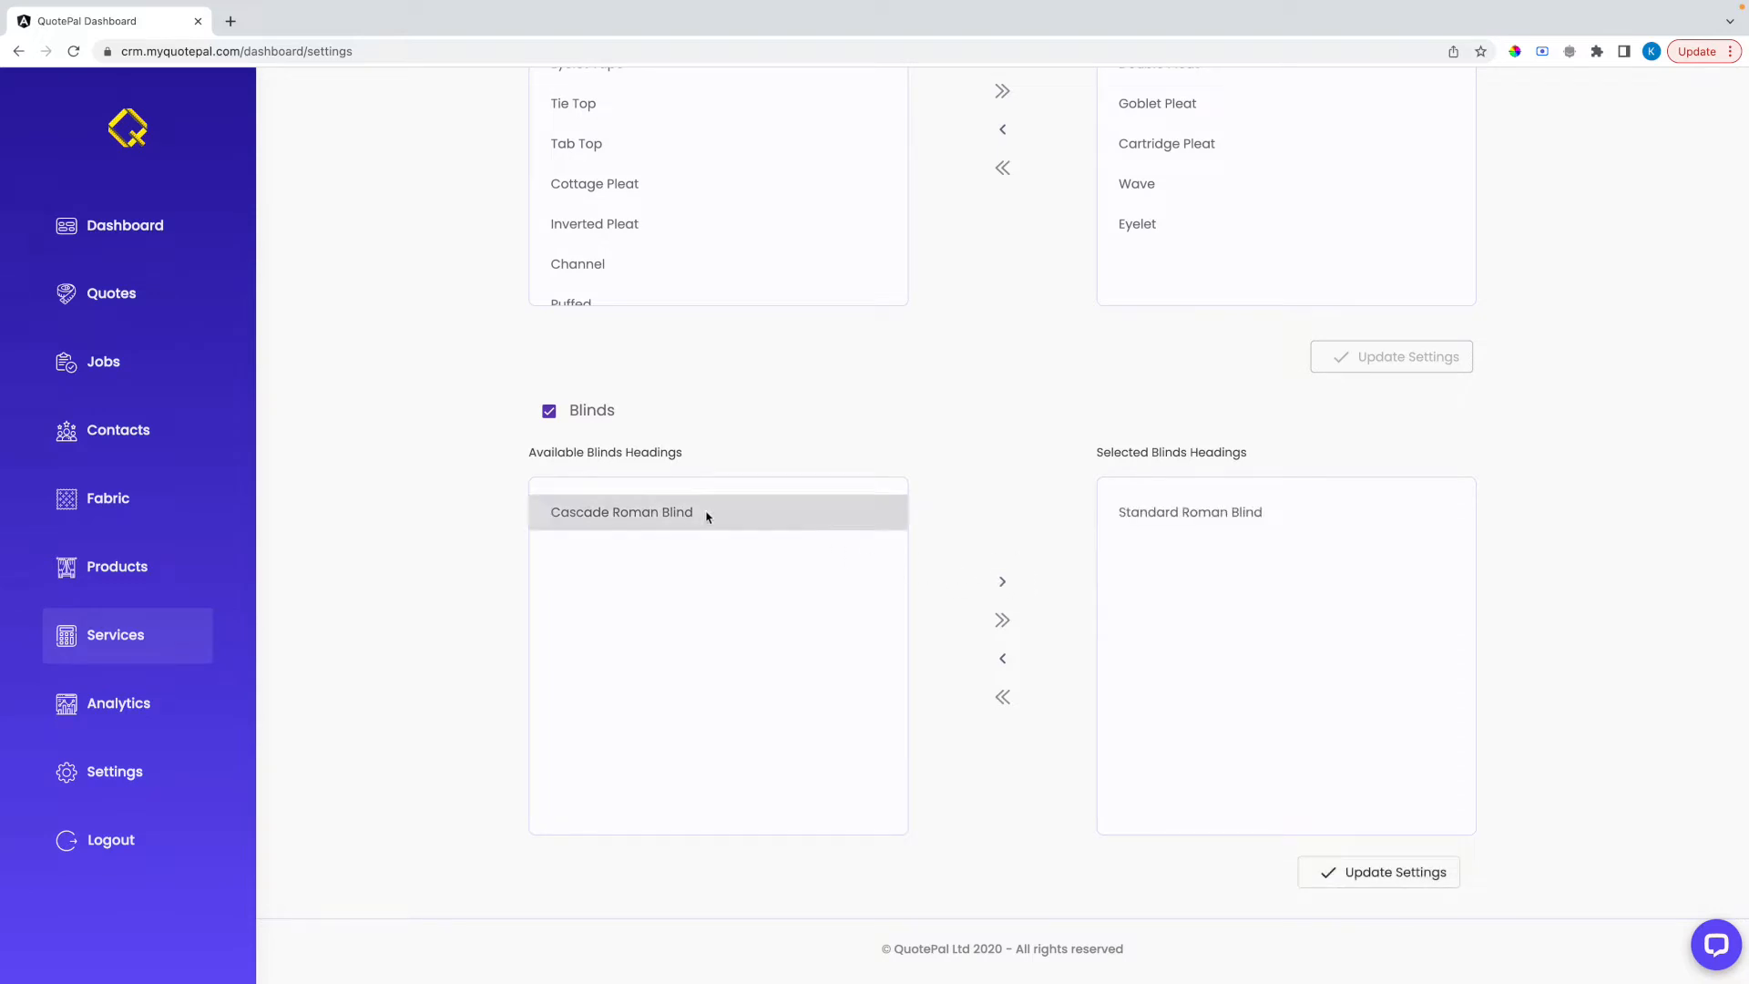
{"action": "left_click", "coordinate": [1007, 582]}
{"action": "left_click", "coordinate": [1003, 699]}
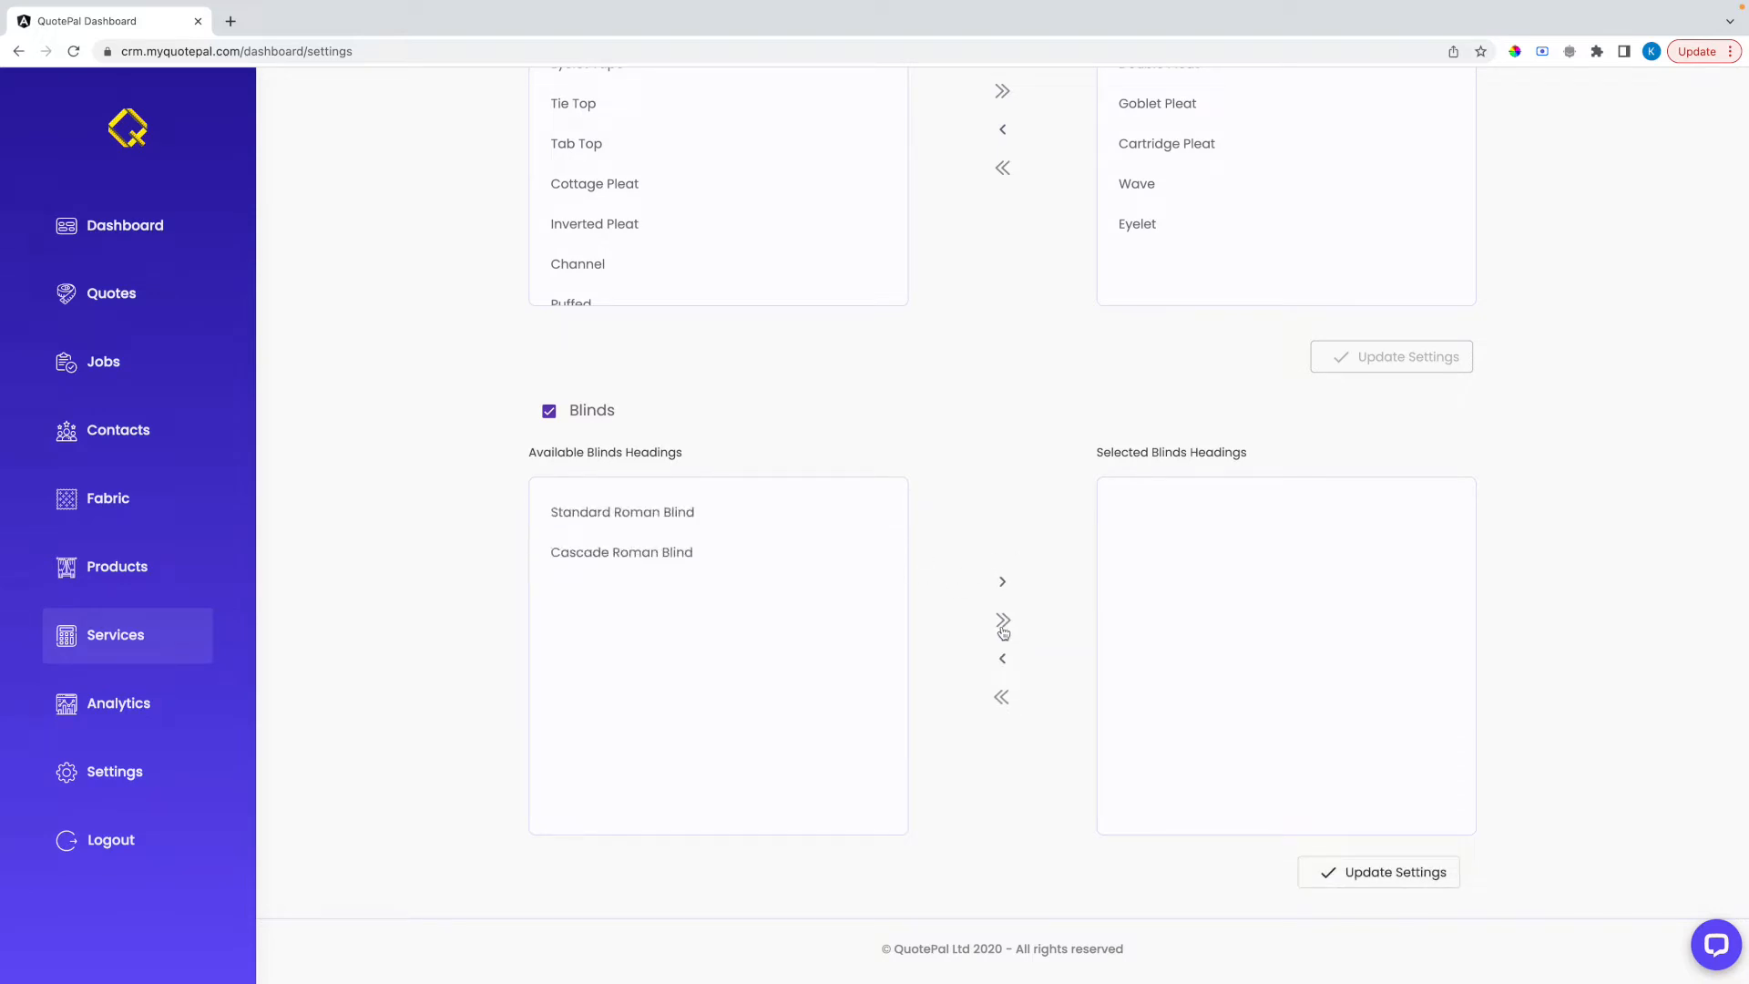
Add all available blind headings, Standard Roman Blind and Cascade Roman Blind, to the selected ones and update the settings
{"action": "left_click", "coordinate": [1003, 622]}
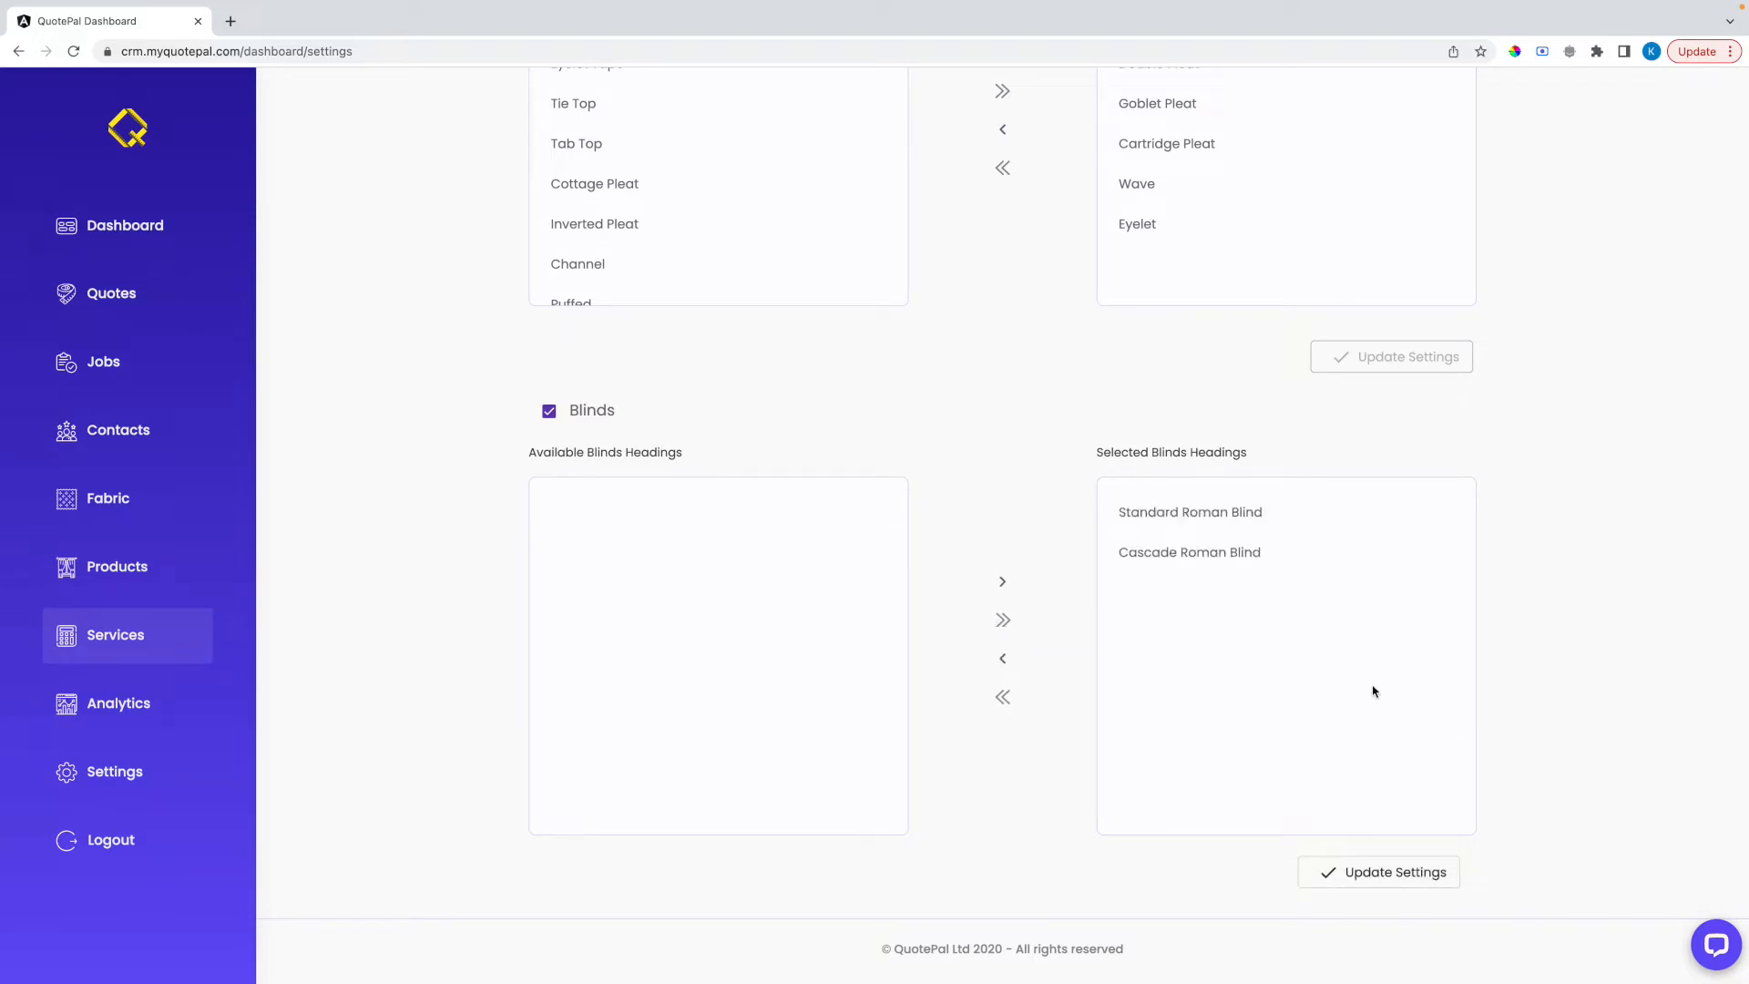
{"action": "left_click", "coordinate": [1345, 880]}
Set the curtain price structure in the services pricing to charge per width and drop
{"action": "scroll", "coordinate": [1046, 381], "scroll_direction": "up", "scroll_amount": 5}
{"action": "left_click", "coordinate": [740, 247]}
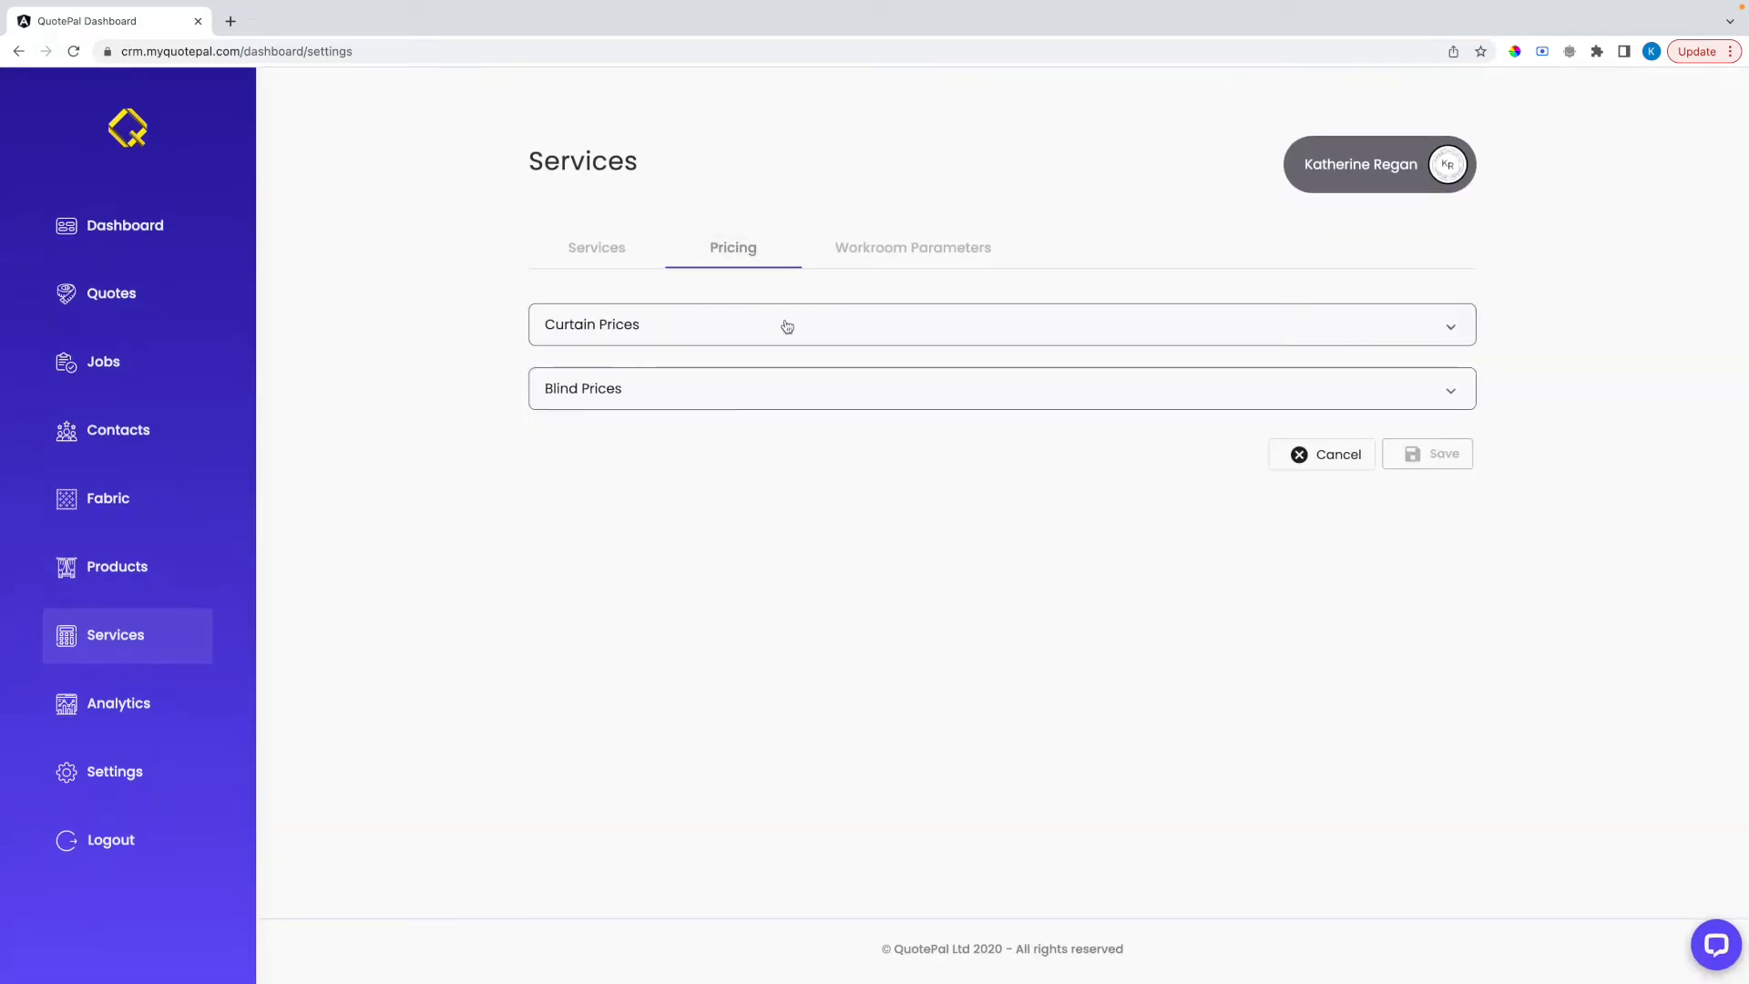
{"action": "left_click", "coordinate": [765, 328]}
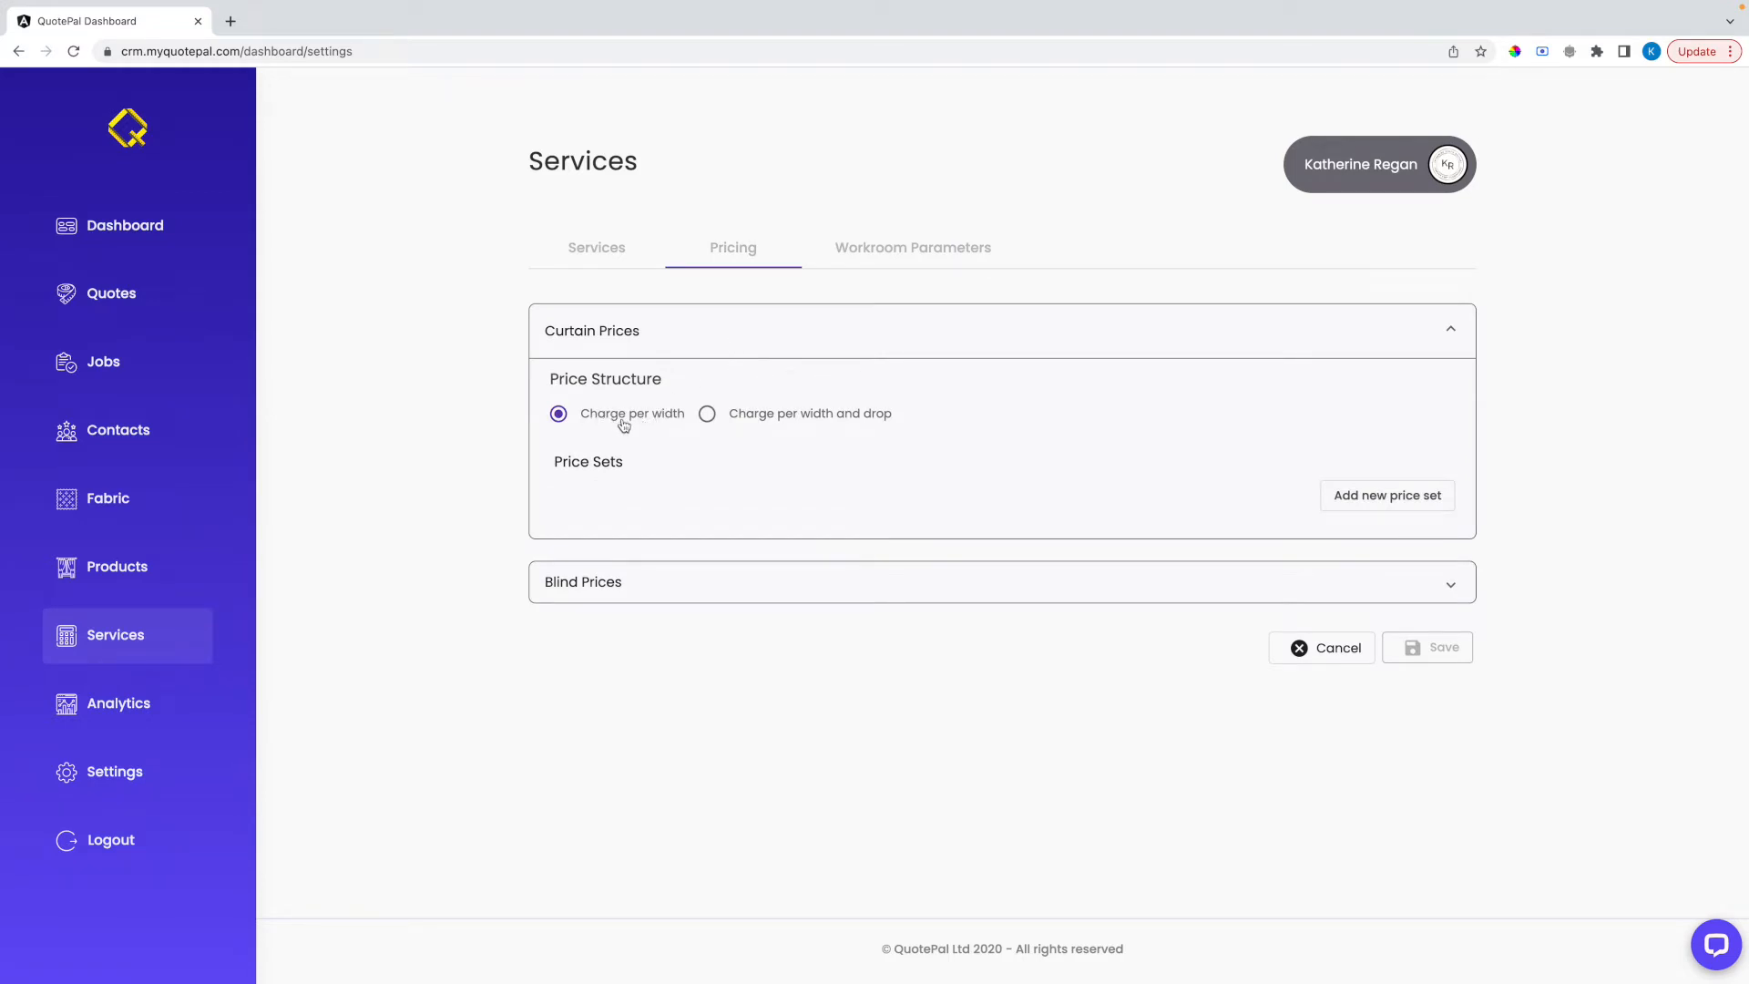
{"action": "left_click", "coordinate": [708, 414]}
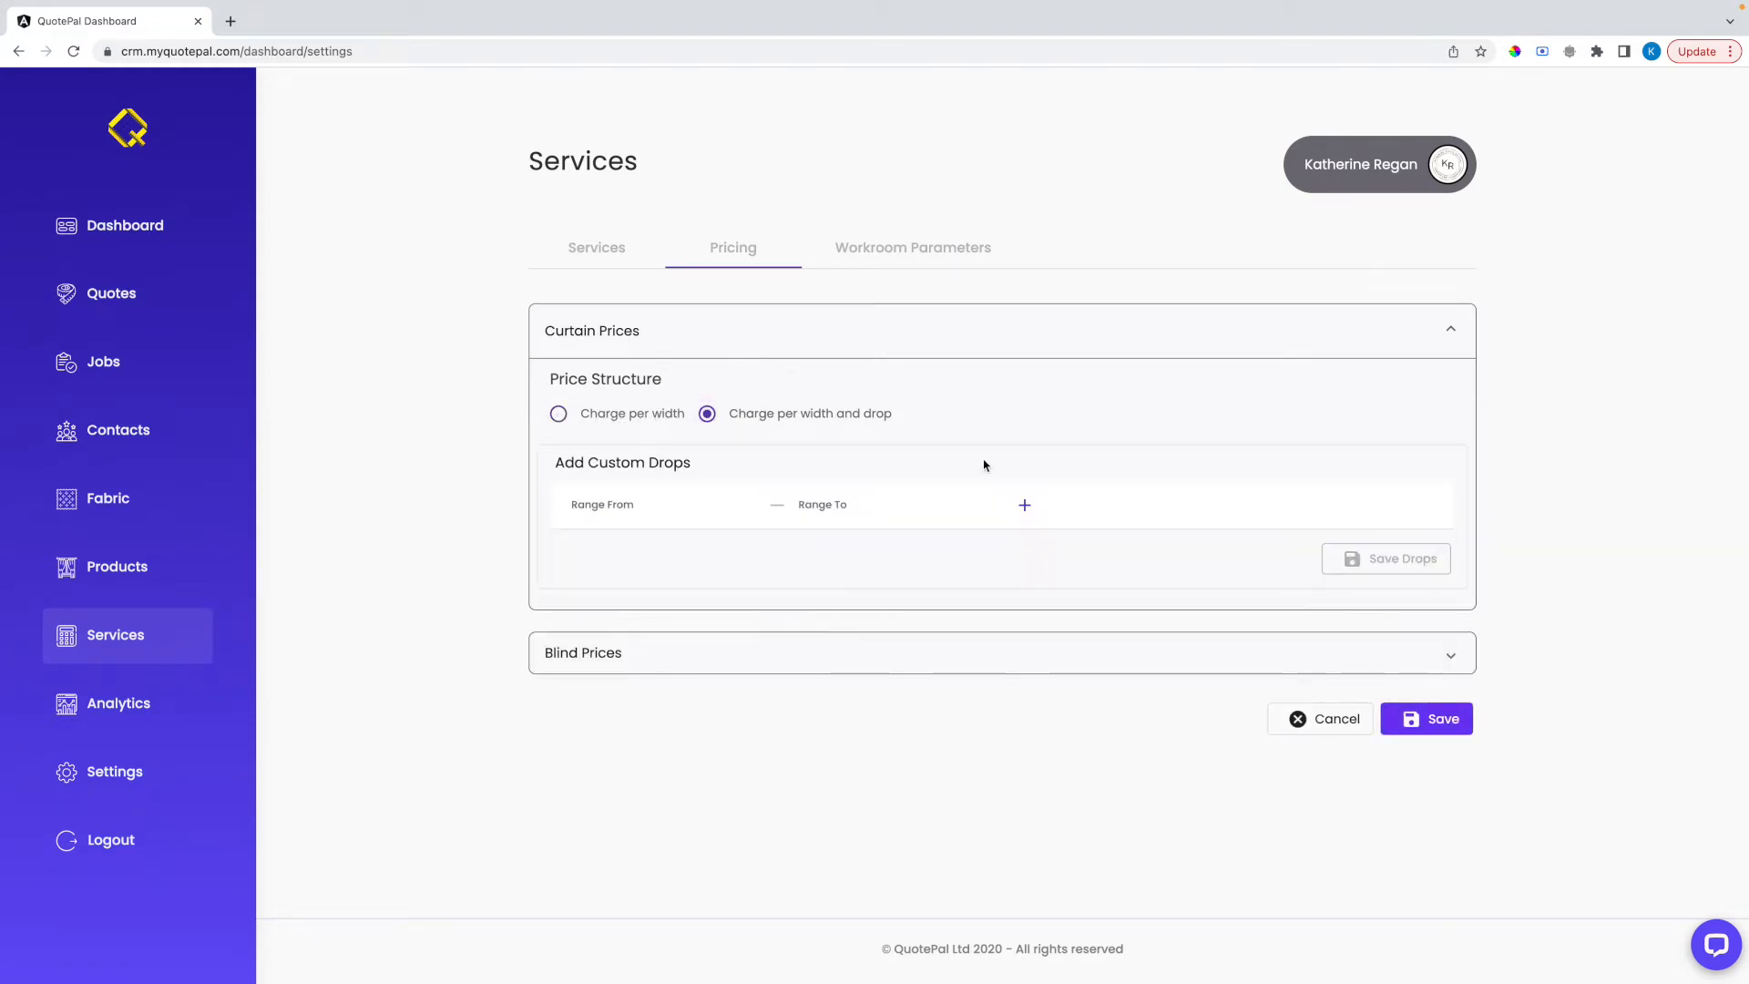
Add a custom curtain drop range from 0 to 200
{"action": "left_click", "coordinate": [1025, 505]}
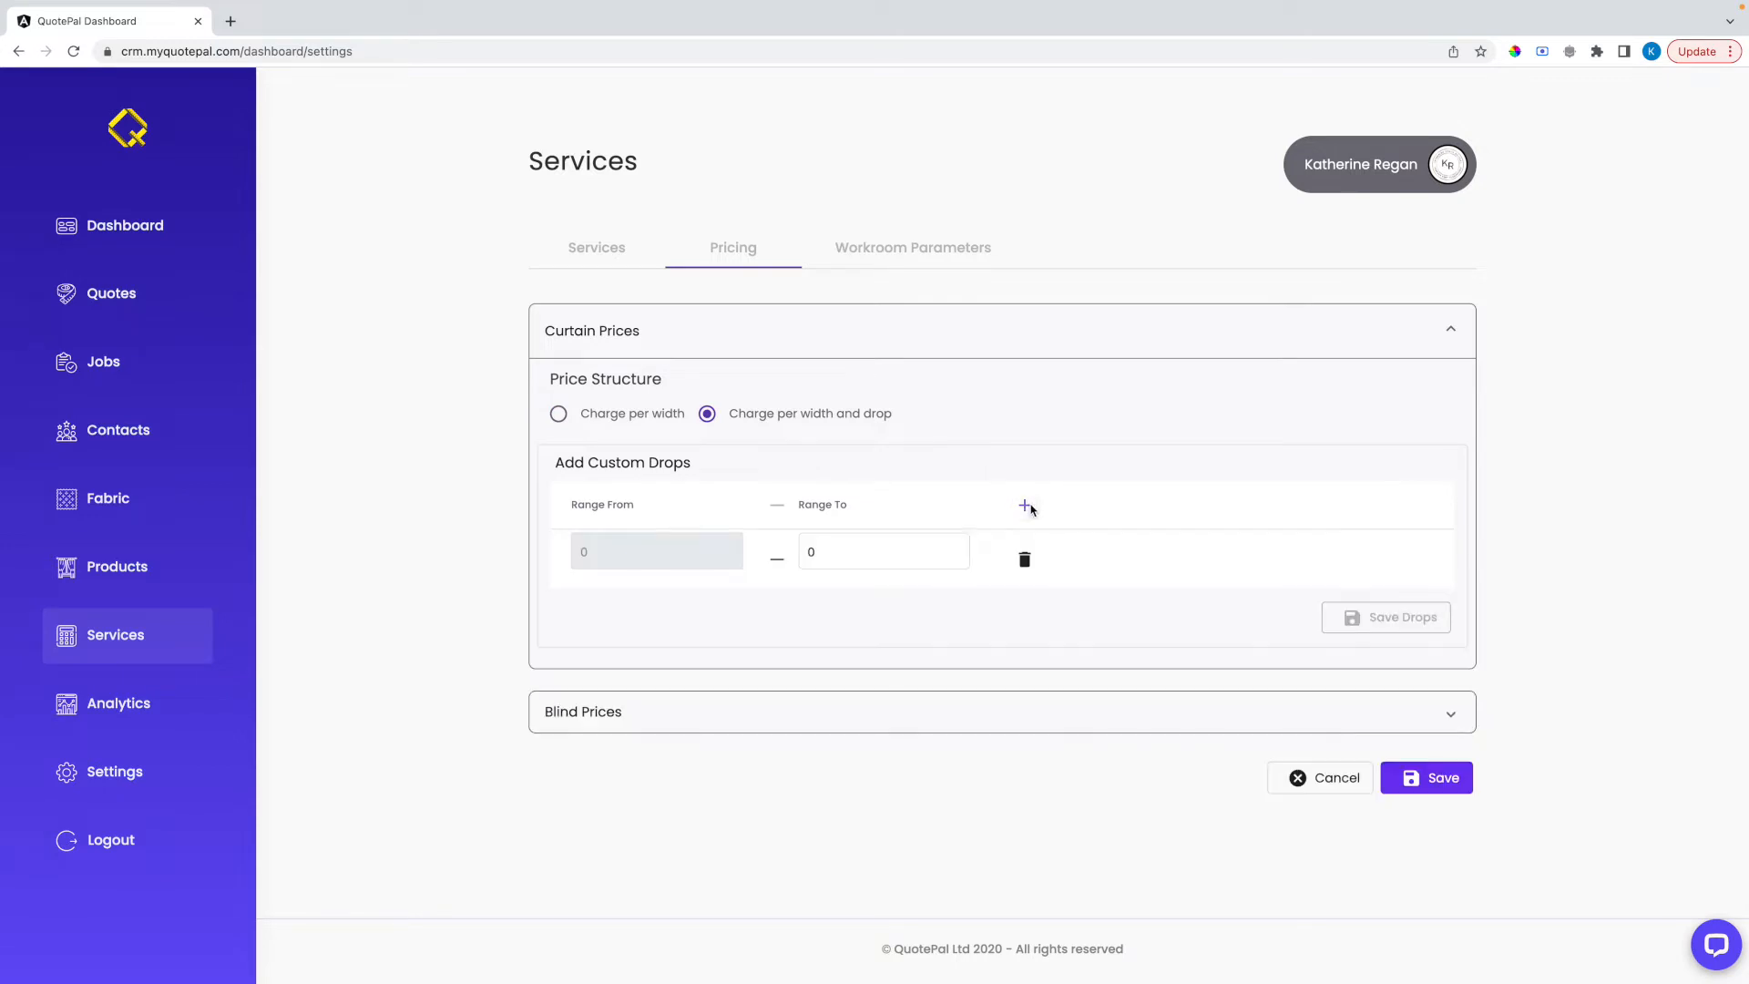
{"action": "left_click", "coordinate": [829, 558]}
{"action": "type", "text": "200"}
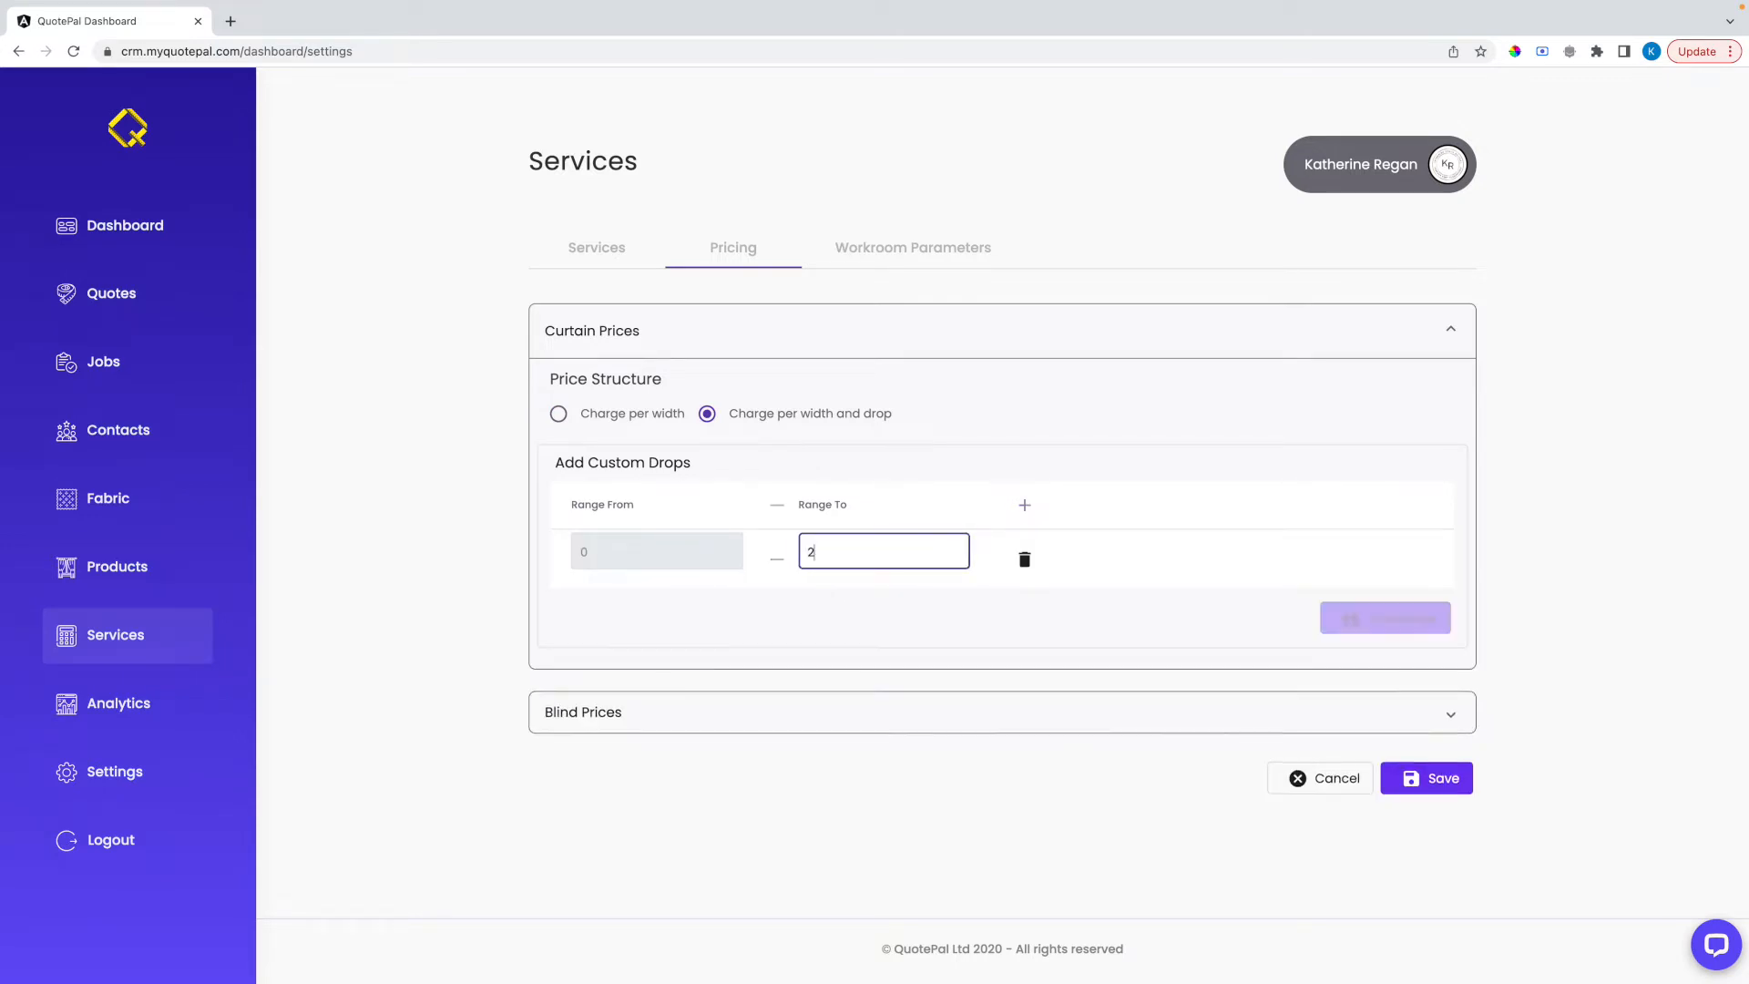
Add a second custom curtain drop range ending at 500 and save the drops
{"action": "left_click", "coordinate": [1026, 506]}
{"action": "left_click", "coordinate": [864, 610]}
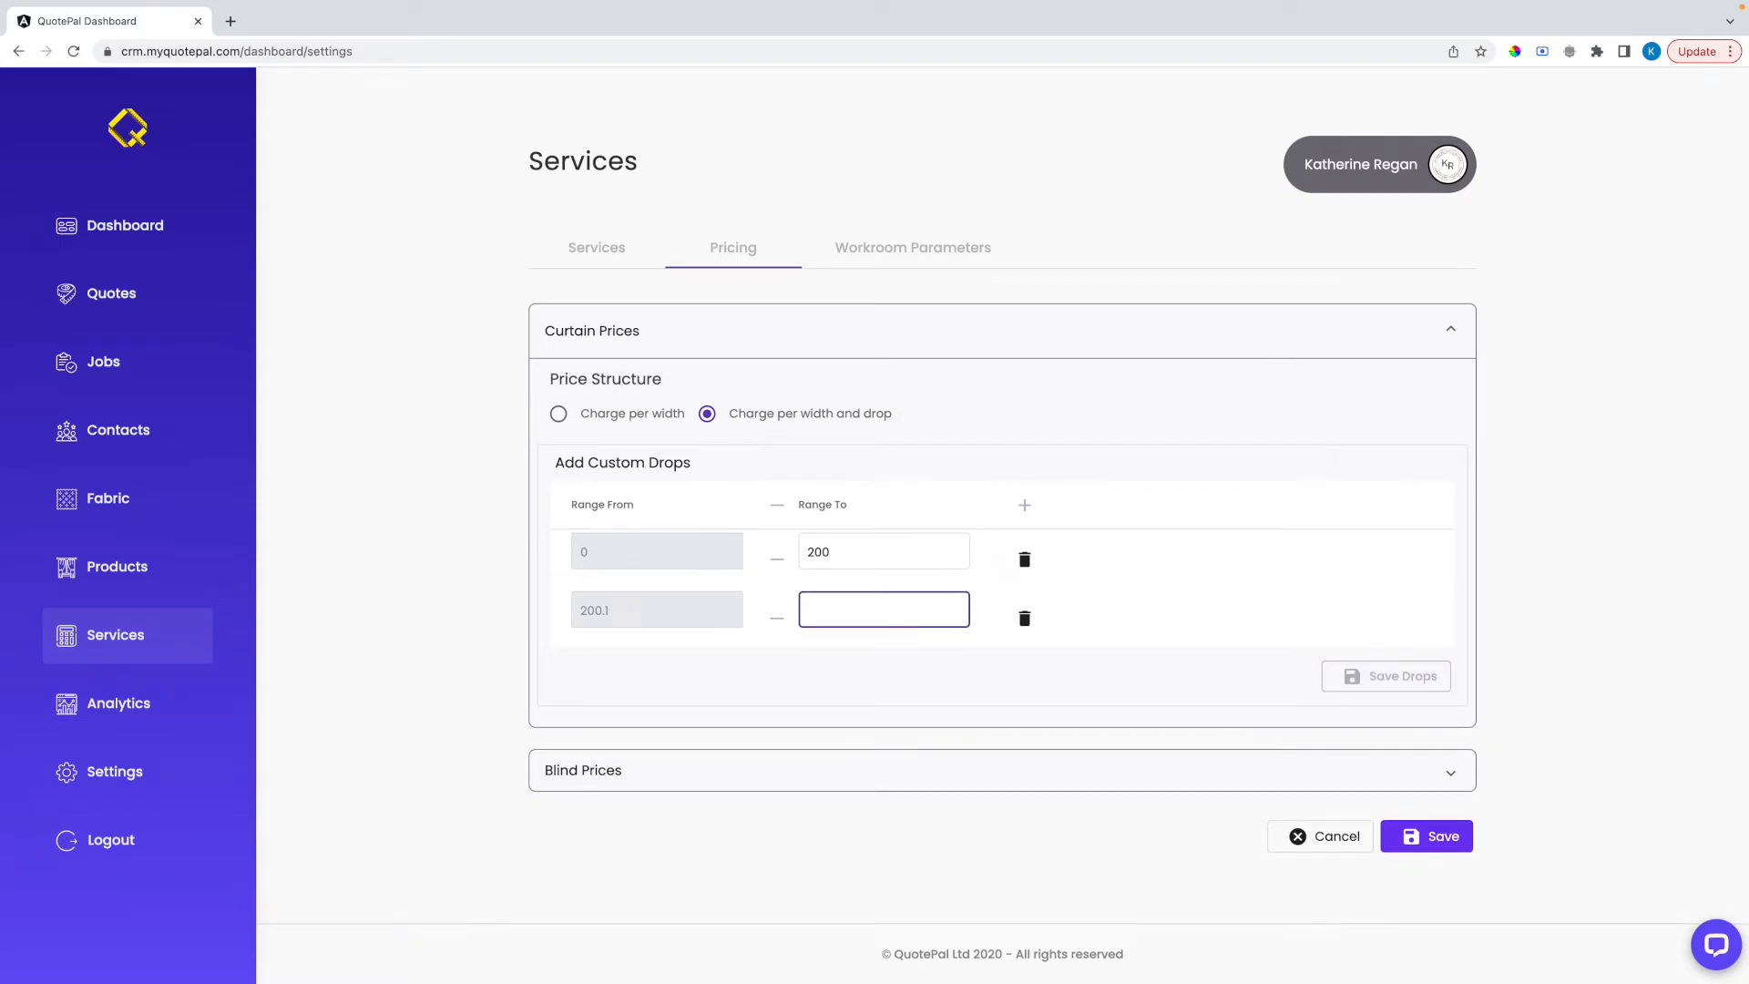
{"action": "type", "text": "500"}
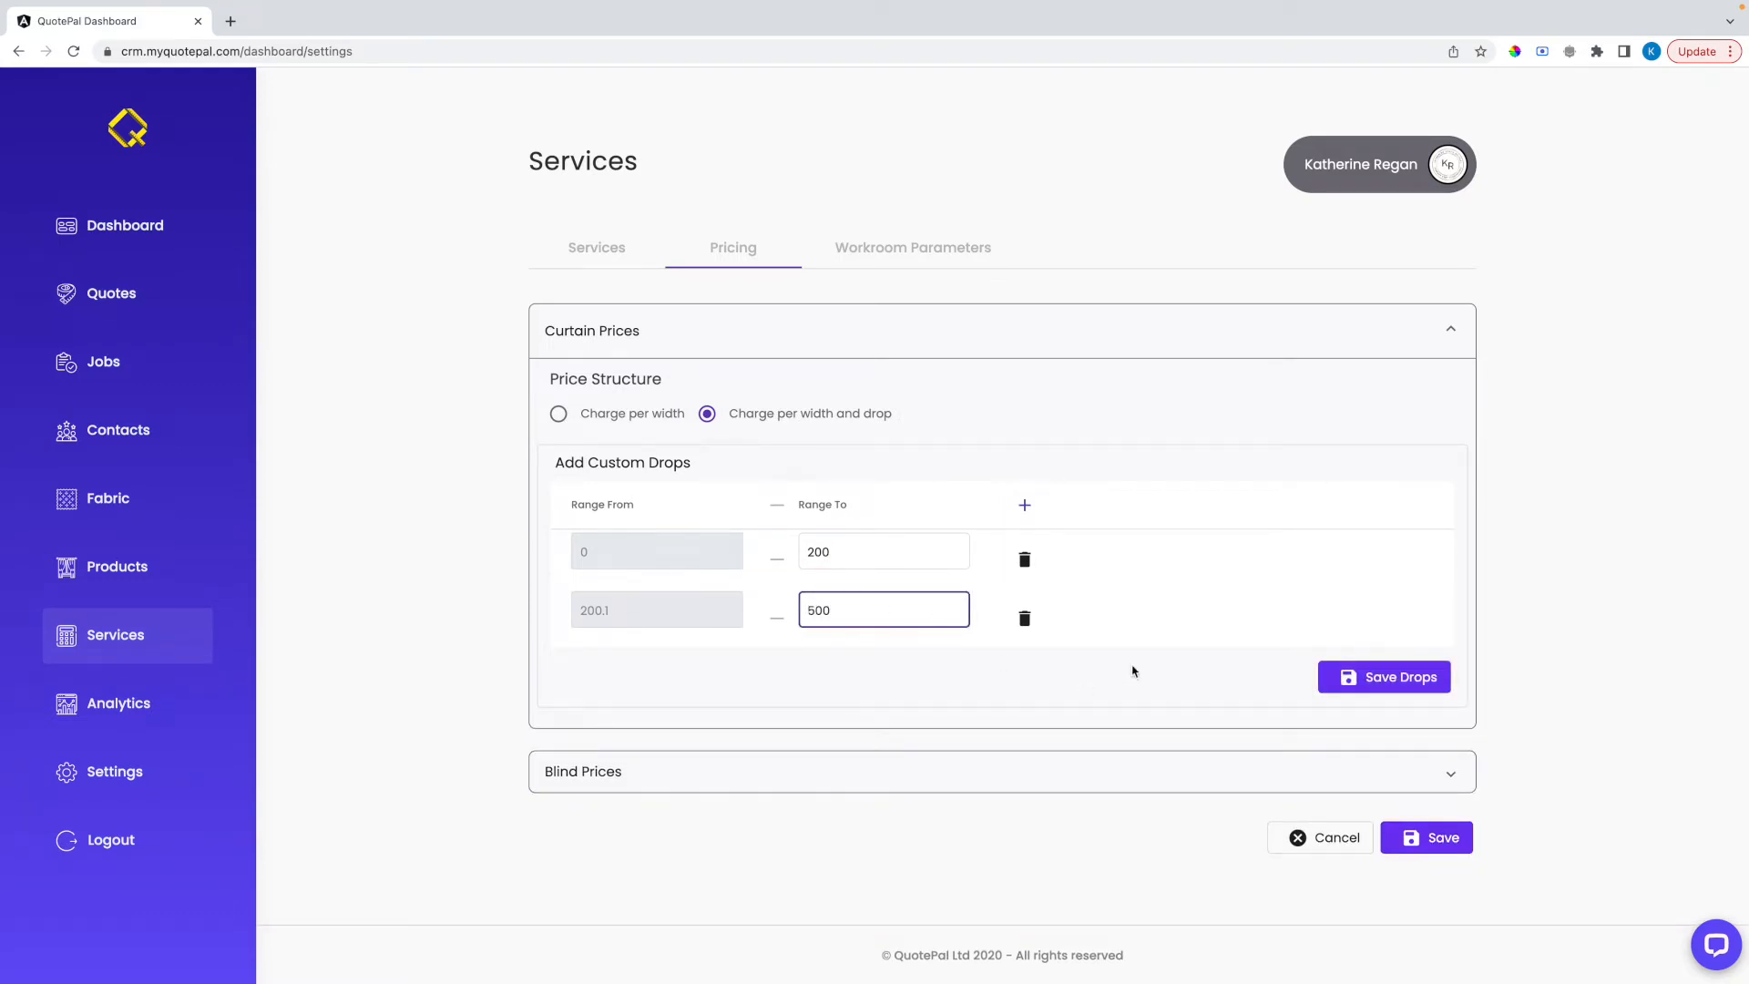
{"action": "left_click", "coordinate": [1348, 676]}
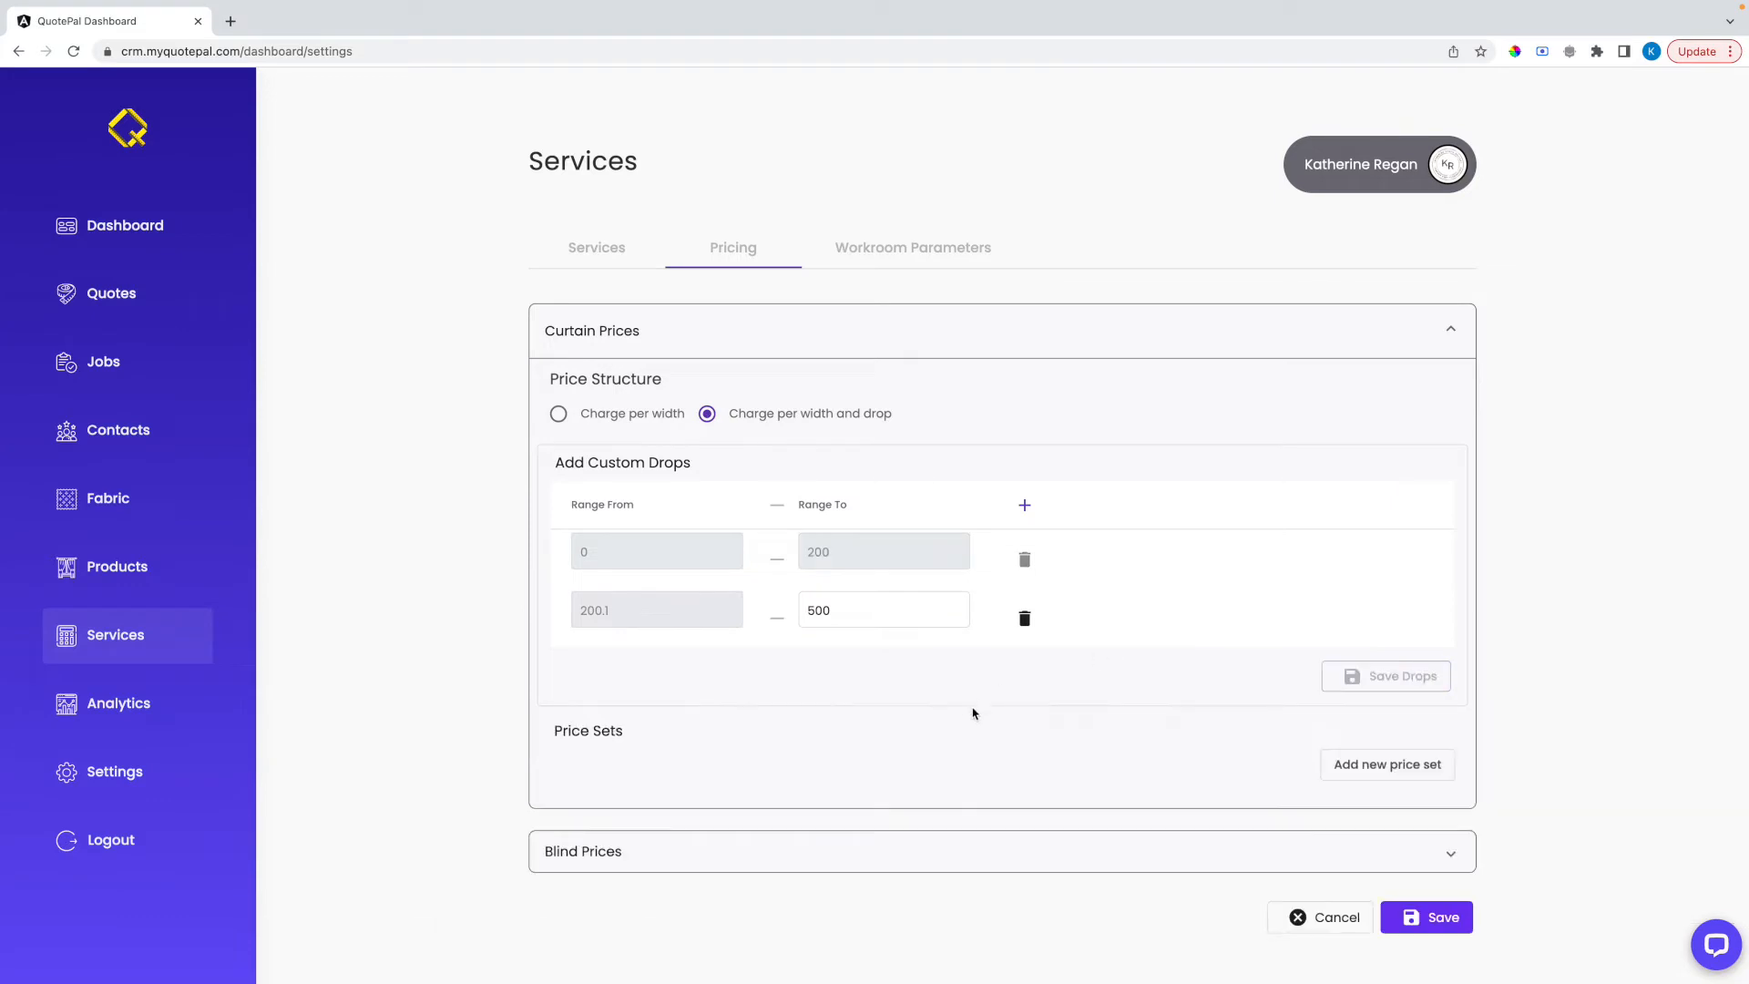
Add a new Domestic price set to the curtain prices and expand it
{"action": "scroll", "coordinate": [1007, 722], "scroll_direction": "down", "scroll_amount": 1}
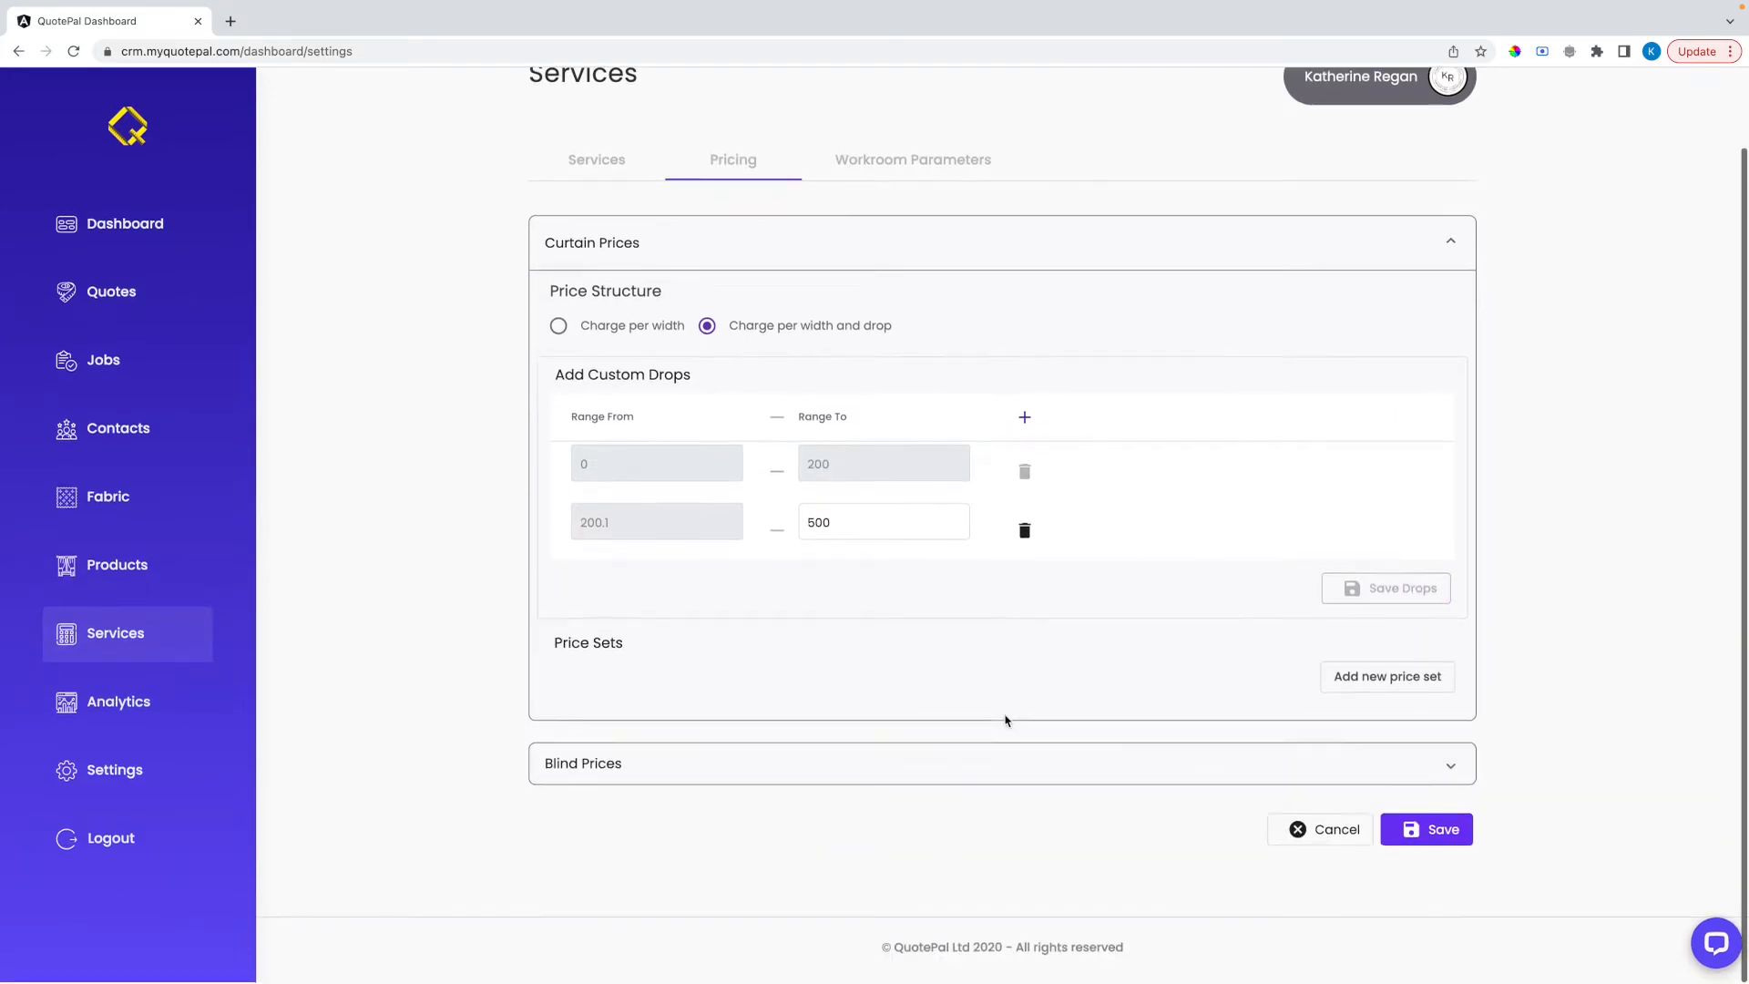
{"action": "left_click", "coordinate": [1369, 682]}
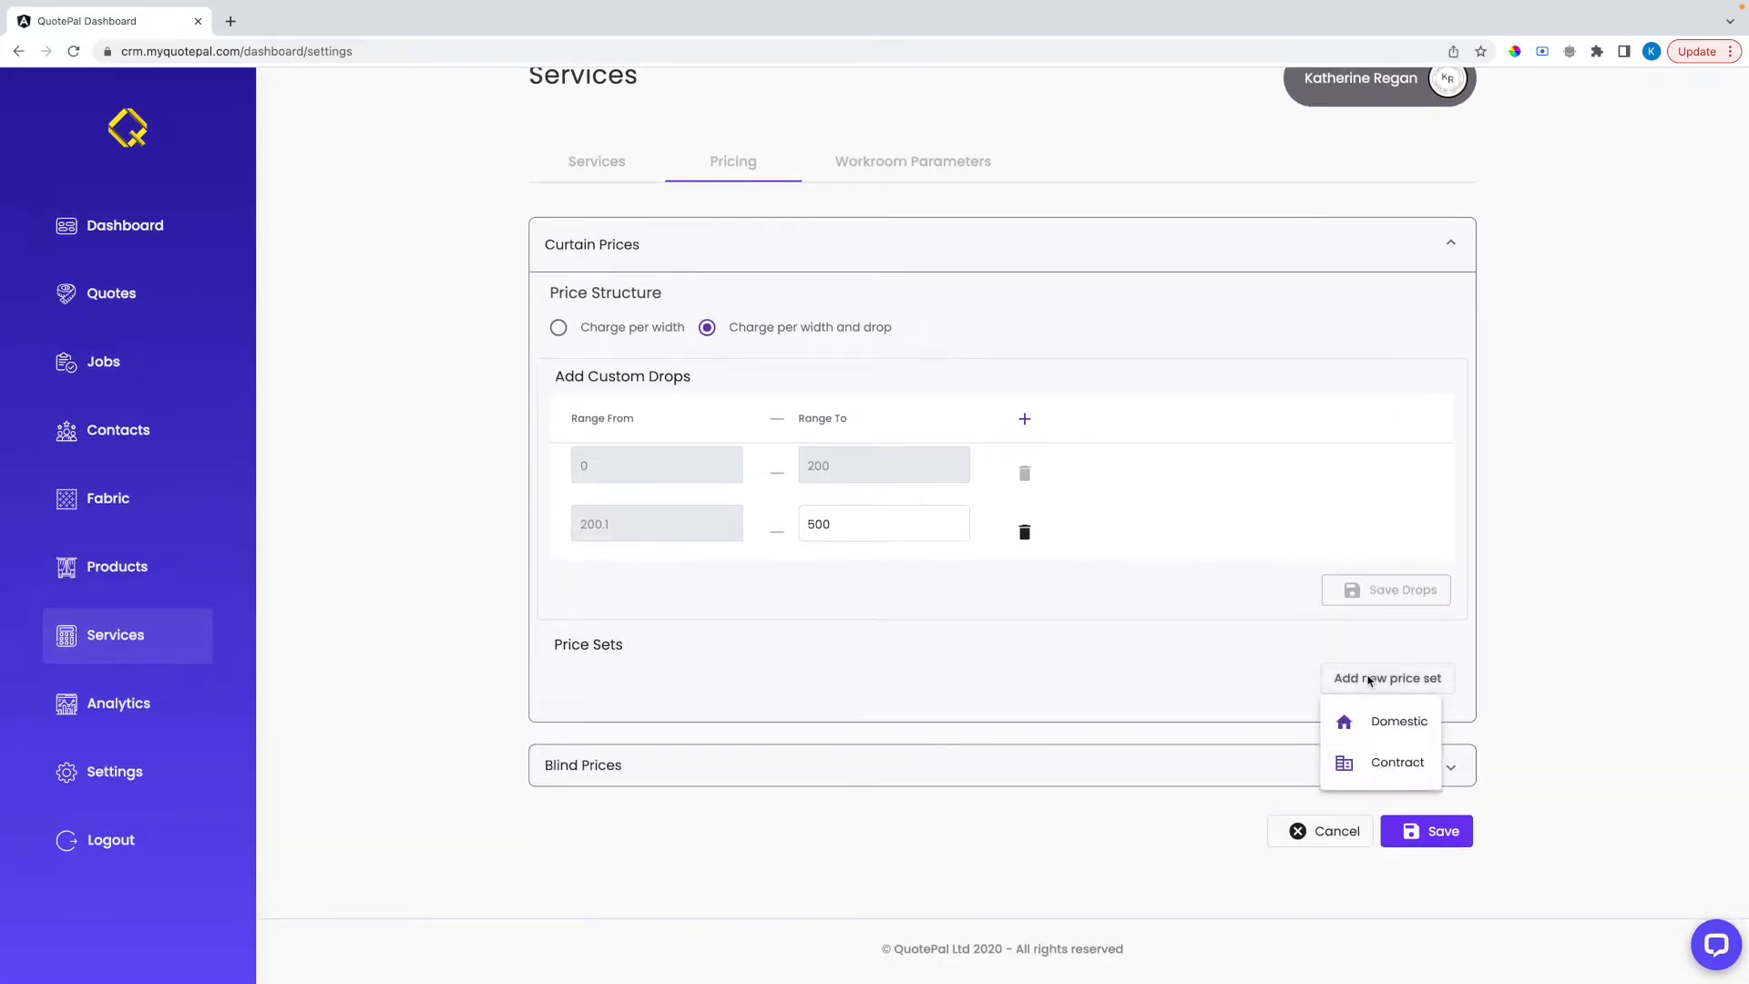
{"action": "left_click", "coordinate": [1399, 724]}
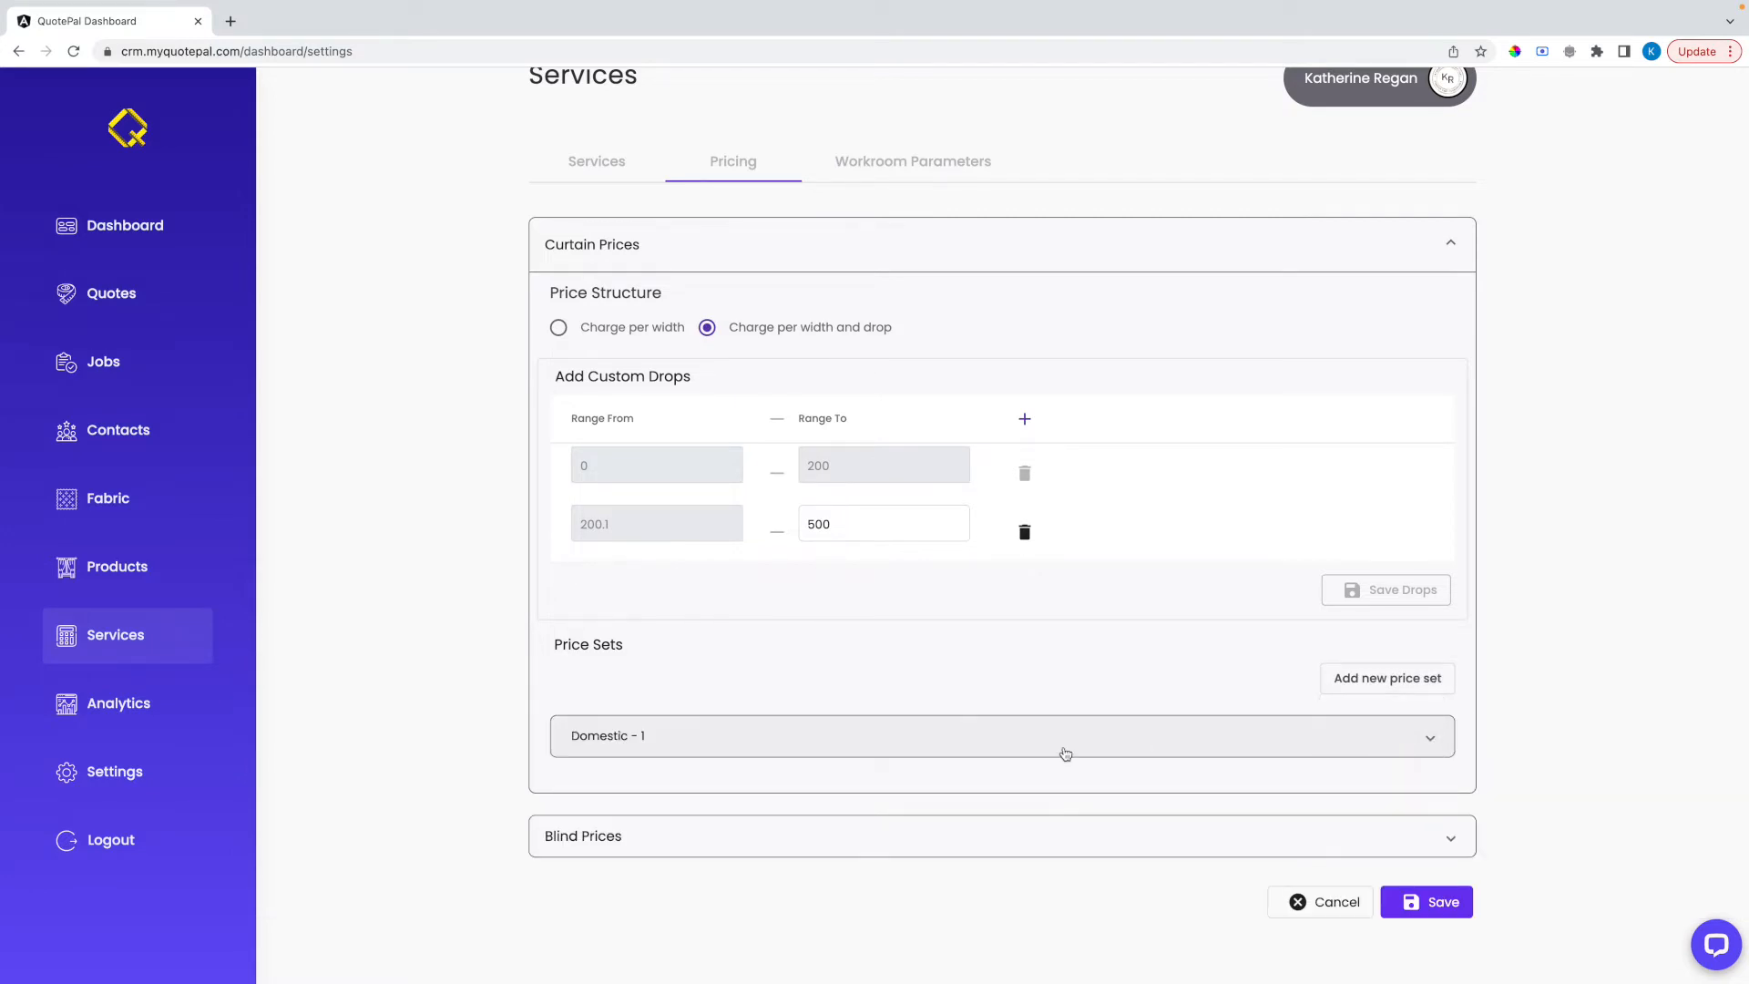
{"action": "left_click", "coordinate": [1066, 754]}
{"action": "scroll", "coordinate": [1064, 729], "scroll_direction": "down", "scroll_amount": 4}
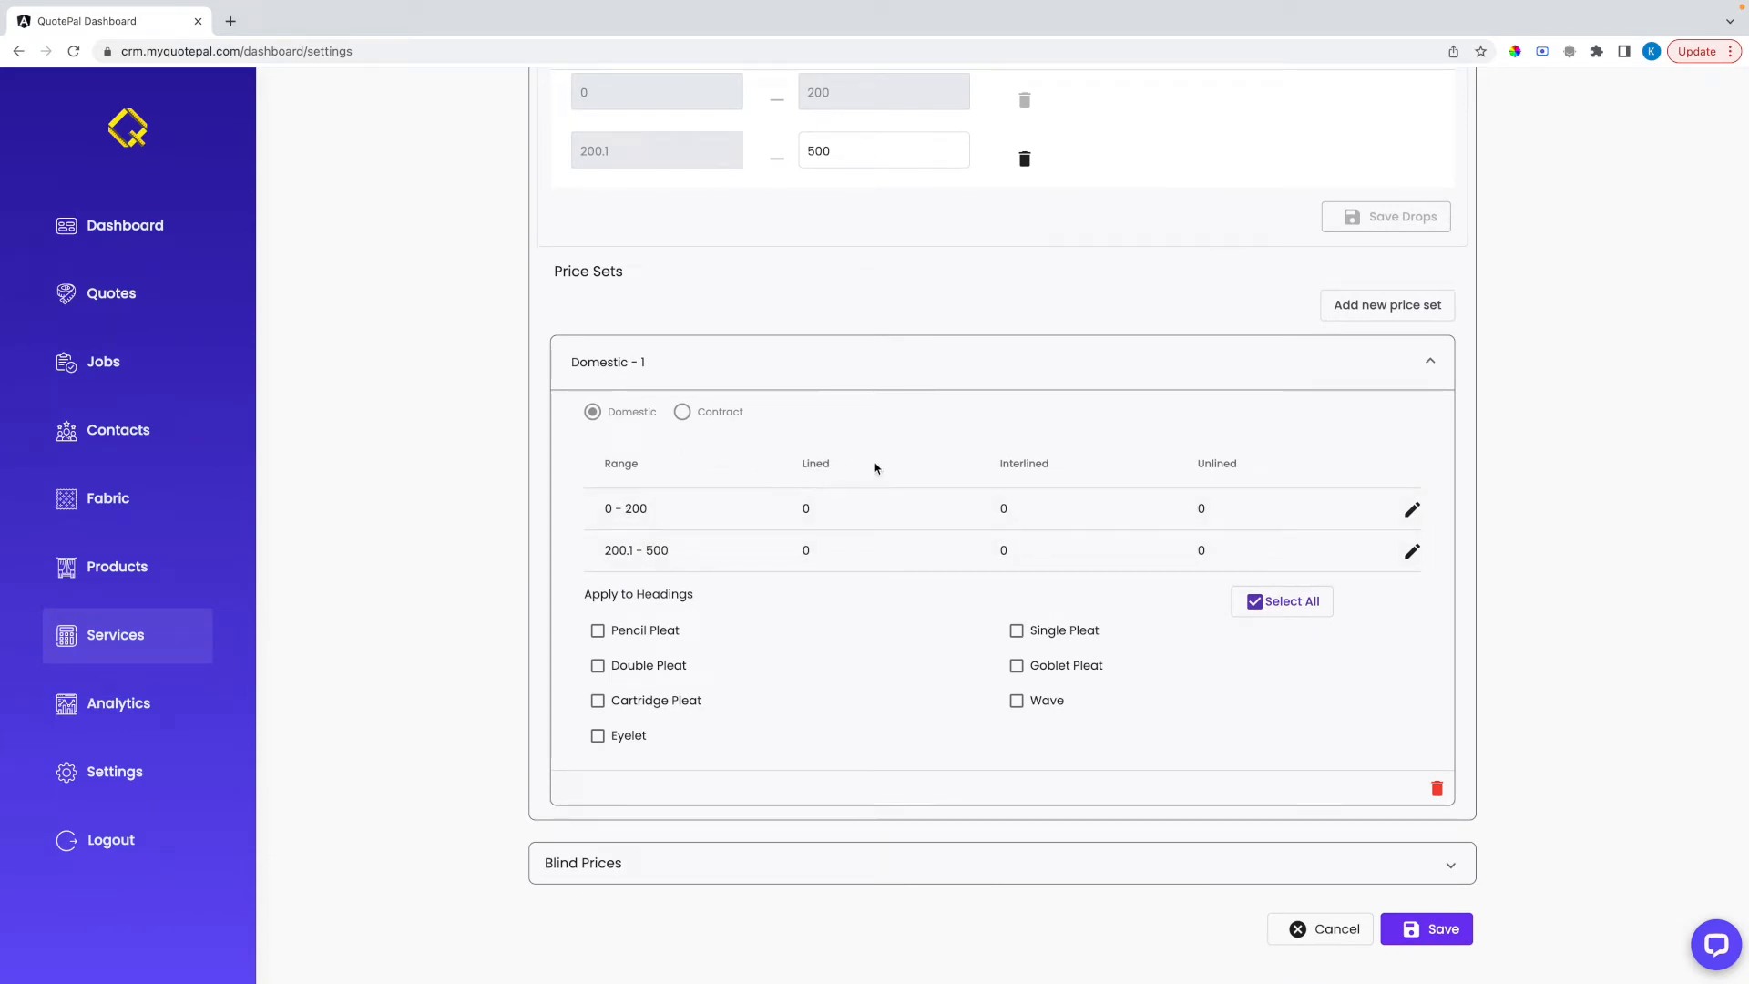
Set the Domestic - 1 prices for the 0 - 200 range to 65 lined, 70 interlined and 60 unlined
{"action": "left_click", "coordinate": [1412, 509]}
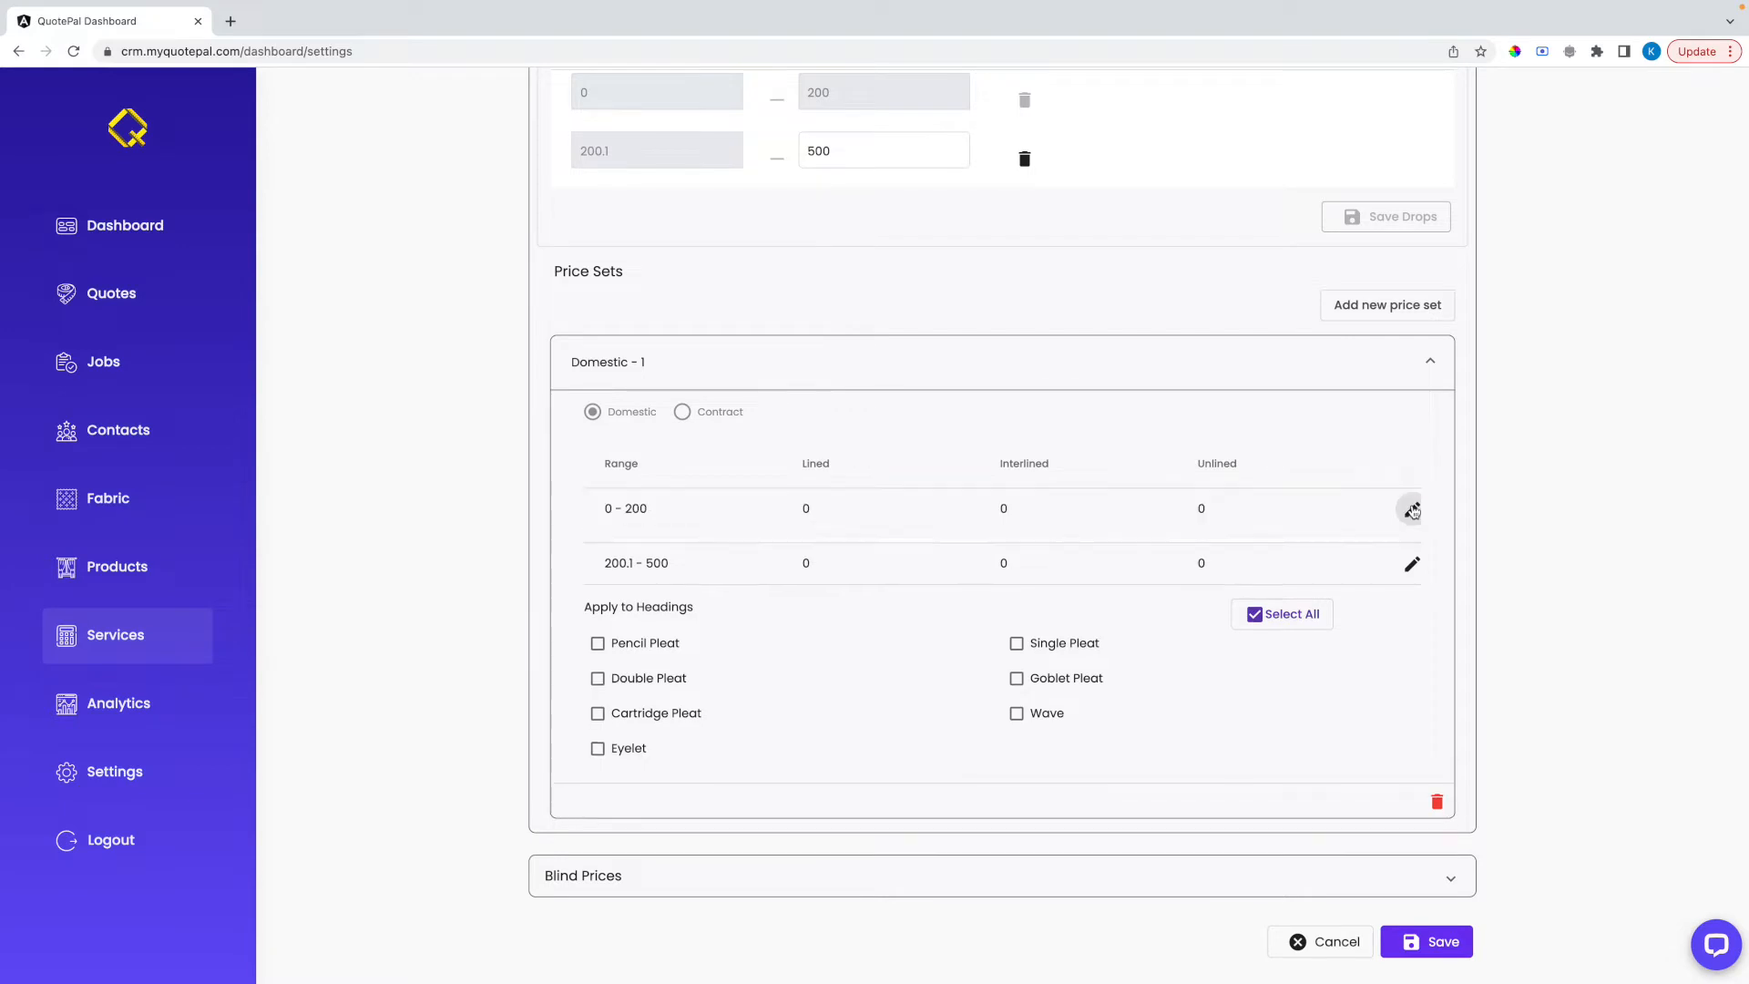
{"action": "left_click", "coordinate": [786, 632]}
{"action": "type", "text": "65"}
{"action": "key", "text": "Tab"}
{"action": "type", "text": "70"}
{"action": "key", "text": "Tab"}
{"action": "type", "text": "6"}
{"action": "left_click", "coordinate": [1362, 701]}
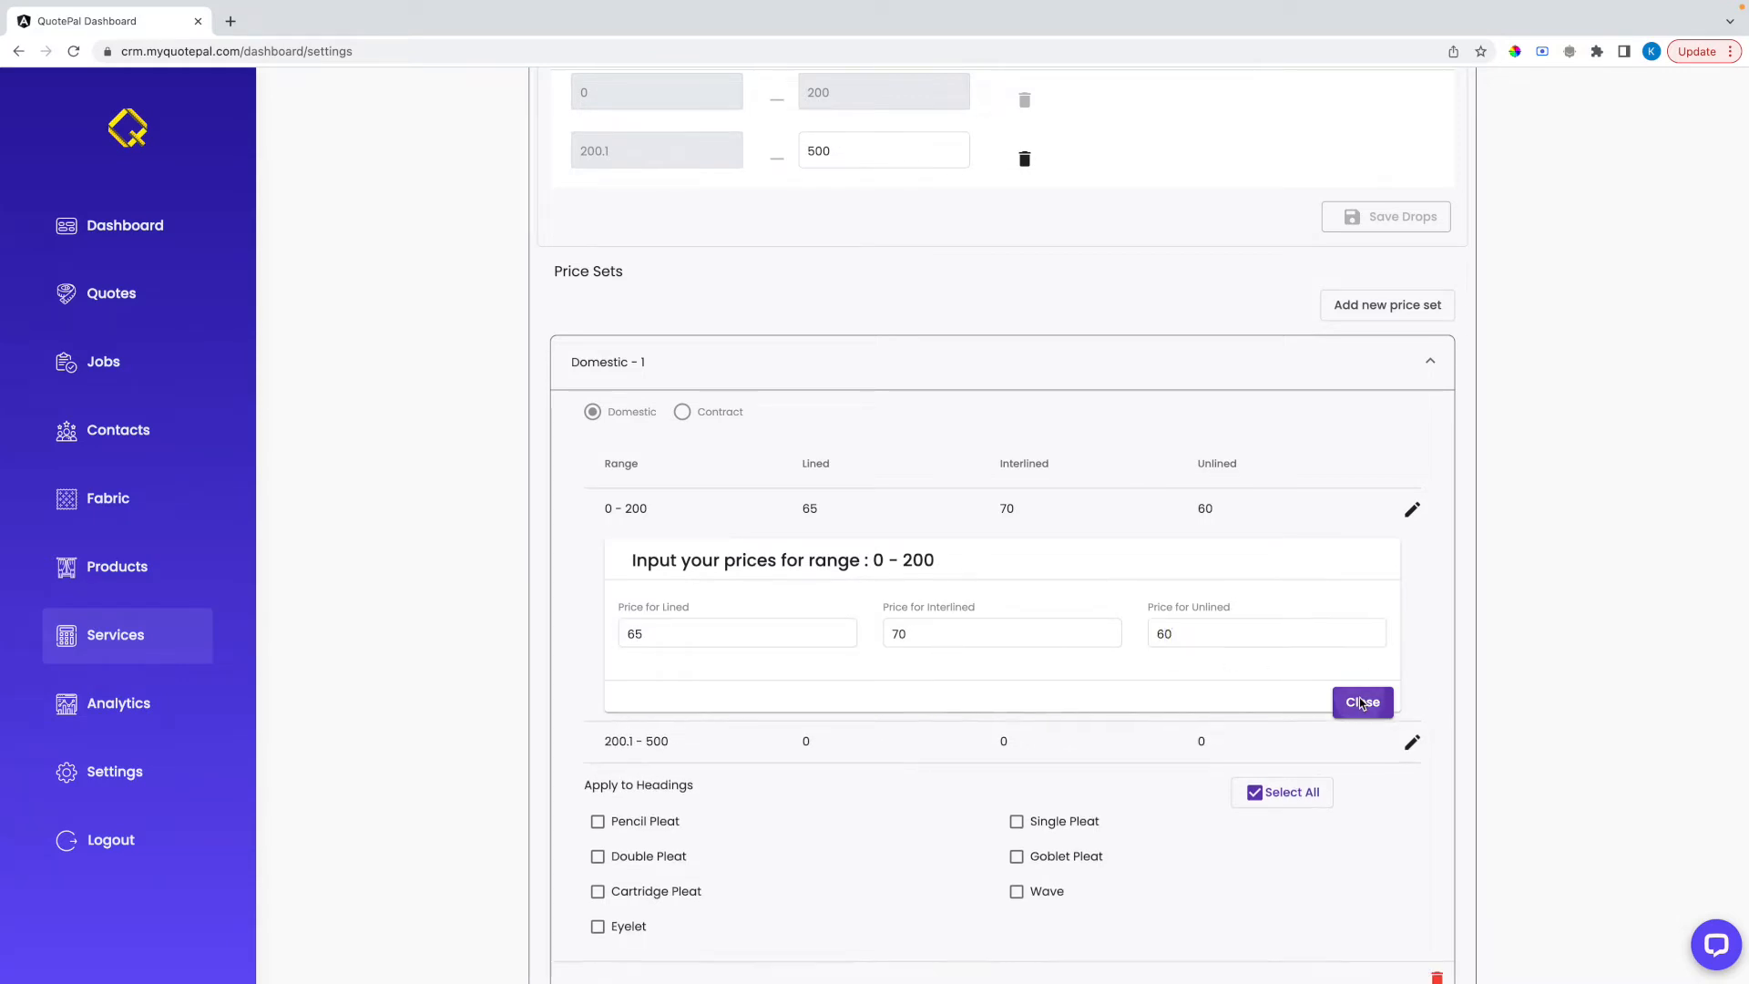
Set the Domestic - 1 prices for the 200.1 - 500 range to 70 lined, 75 interlined and 65 unlined
{"action": "left_click", "coordinate": [1411, 551]}
{"action": "left_click", "coordinate": [722, 684]}
{"action": "key", "text": "BackSpace"}
{"action": "type", "text": "70"}
{"action": "key", "text": "Tab"}
{"action": "type", "text": "75"}
{"action": "key", "text": "Tab"}
{"action": "type", "text": "65"}
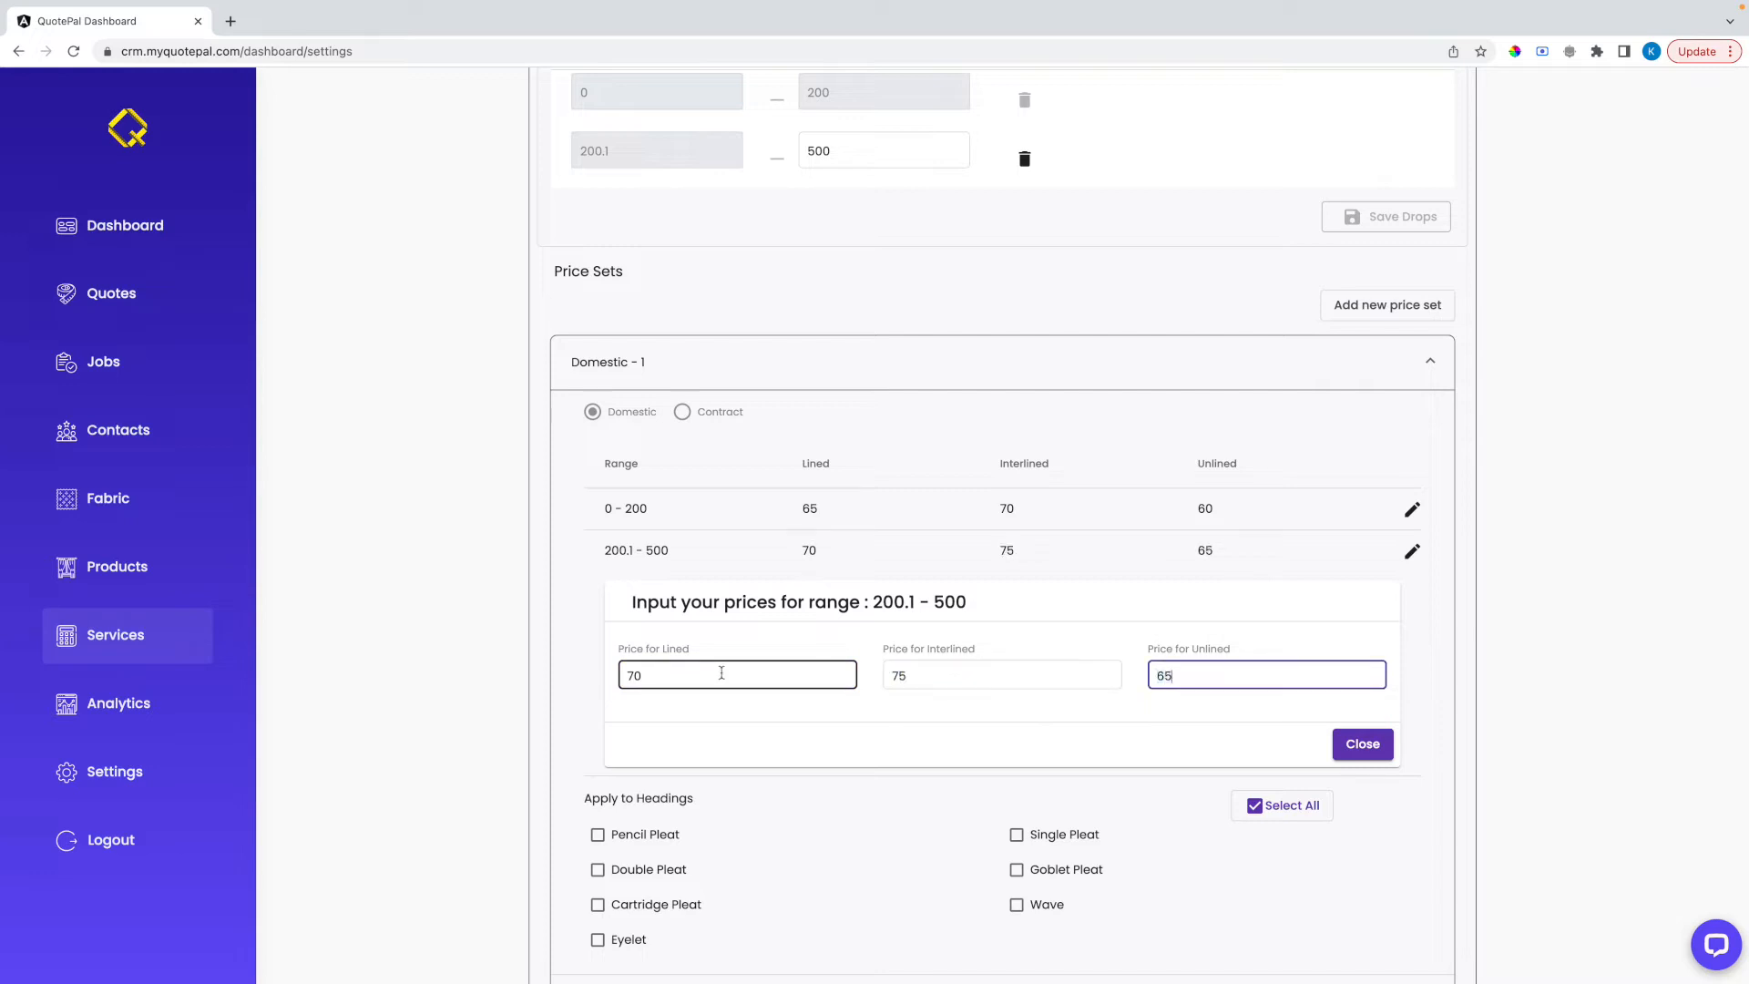
{"action": "left_click", "coordinate": [1363, 743]}
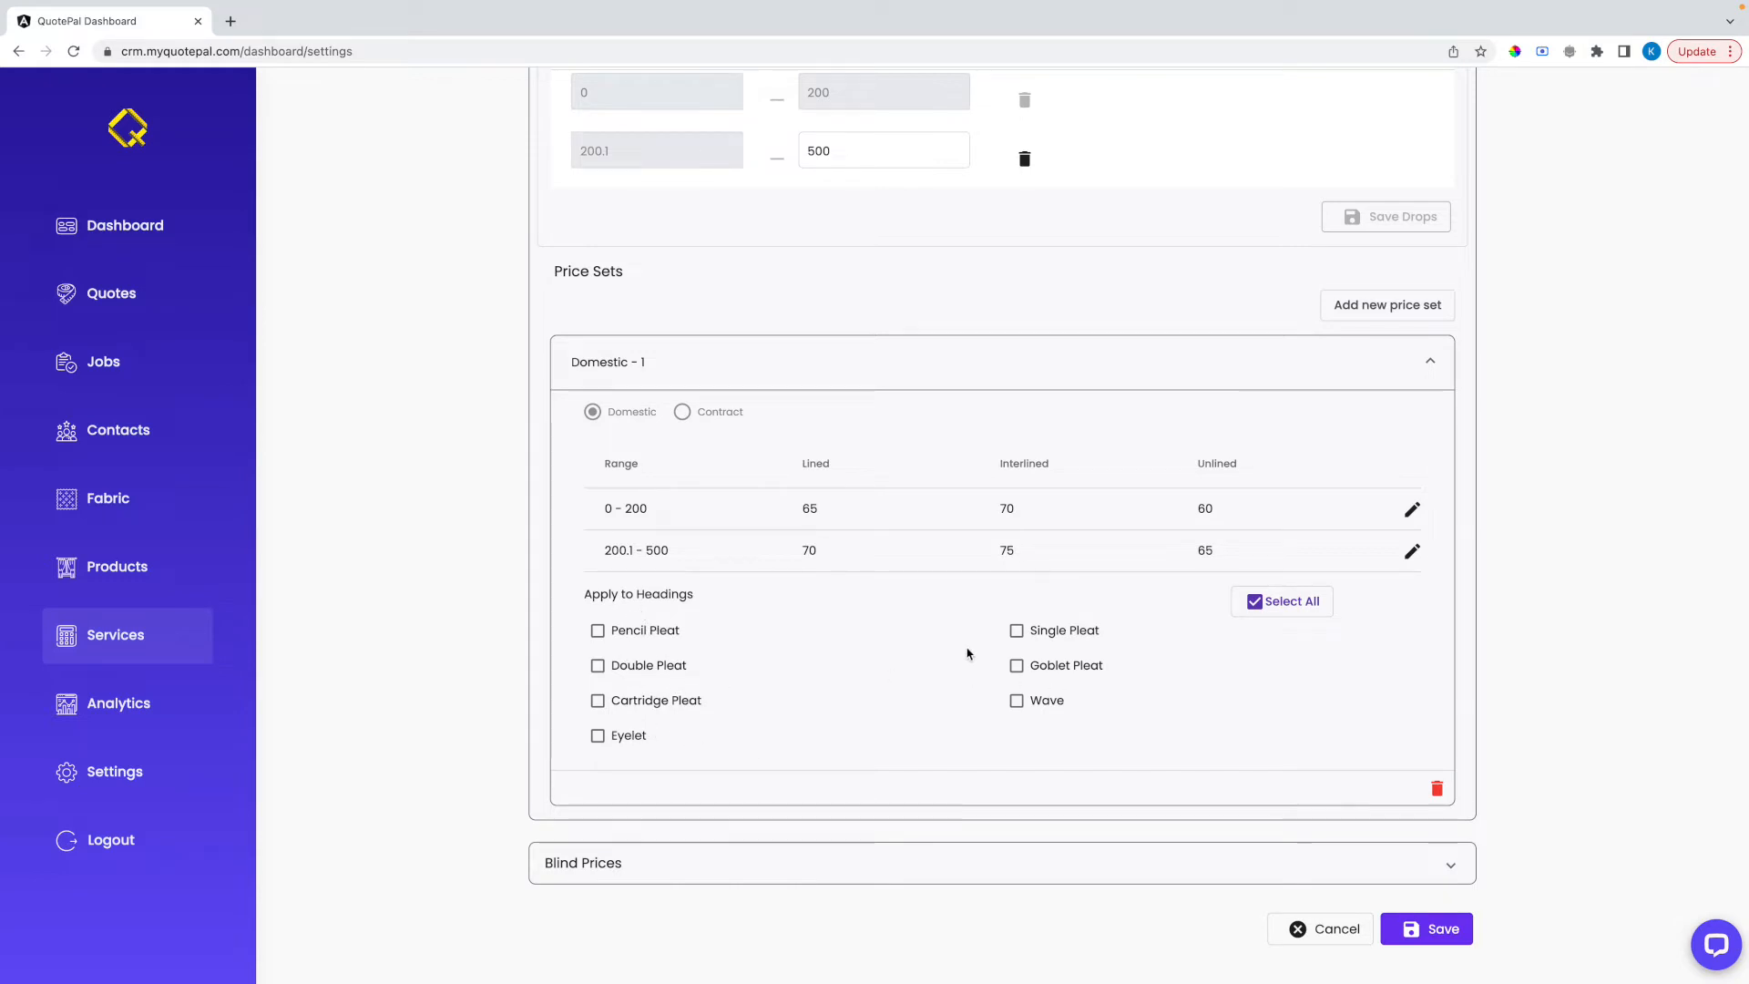
Apply the Domestic - 1 price set only to the Pencil Pleat, Eyelet and Single Pleat headings
{"action": "left_click", "coordinate": [1264, 603]}
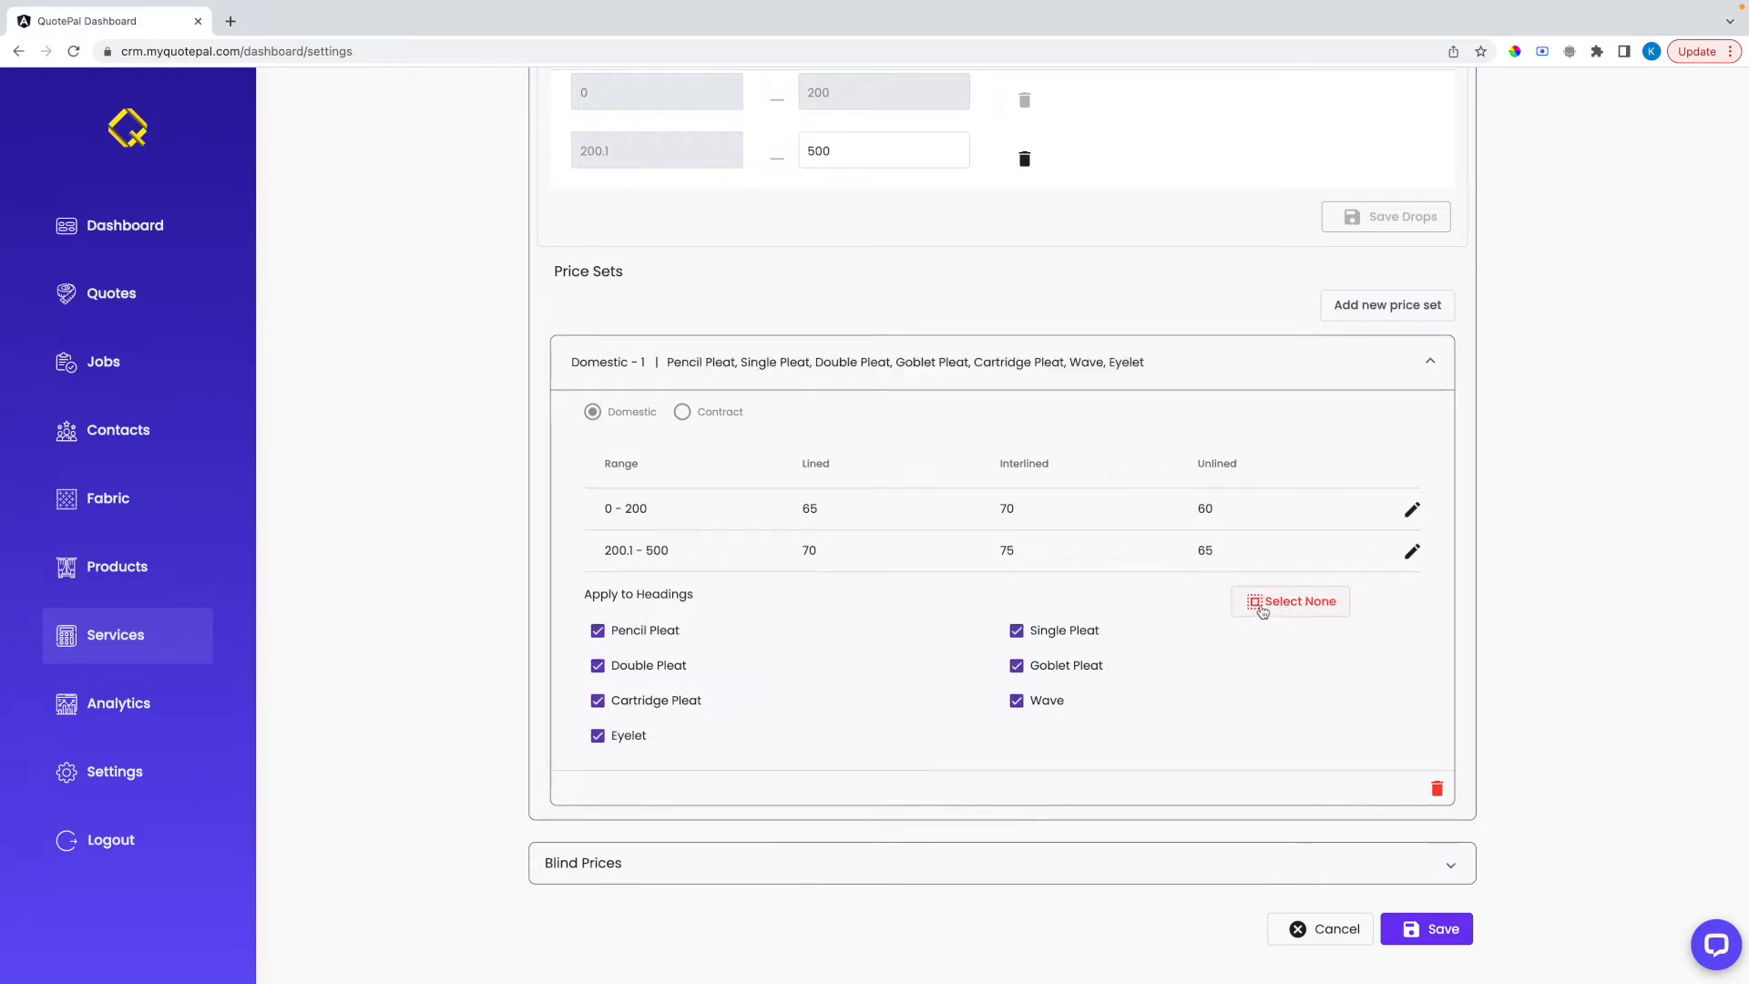
{"action": "left_click", "coordinate": [1263, 609]}
{"action": "left_click", "coordinate": [652, 632]}
{"action": "left_click", "coordinate": [628, 736]}
{"action": "left_click", "coordinate": [1017, 631]}
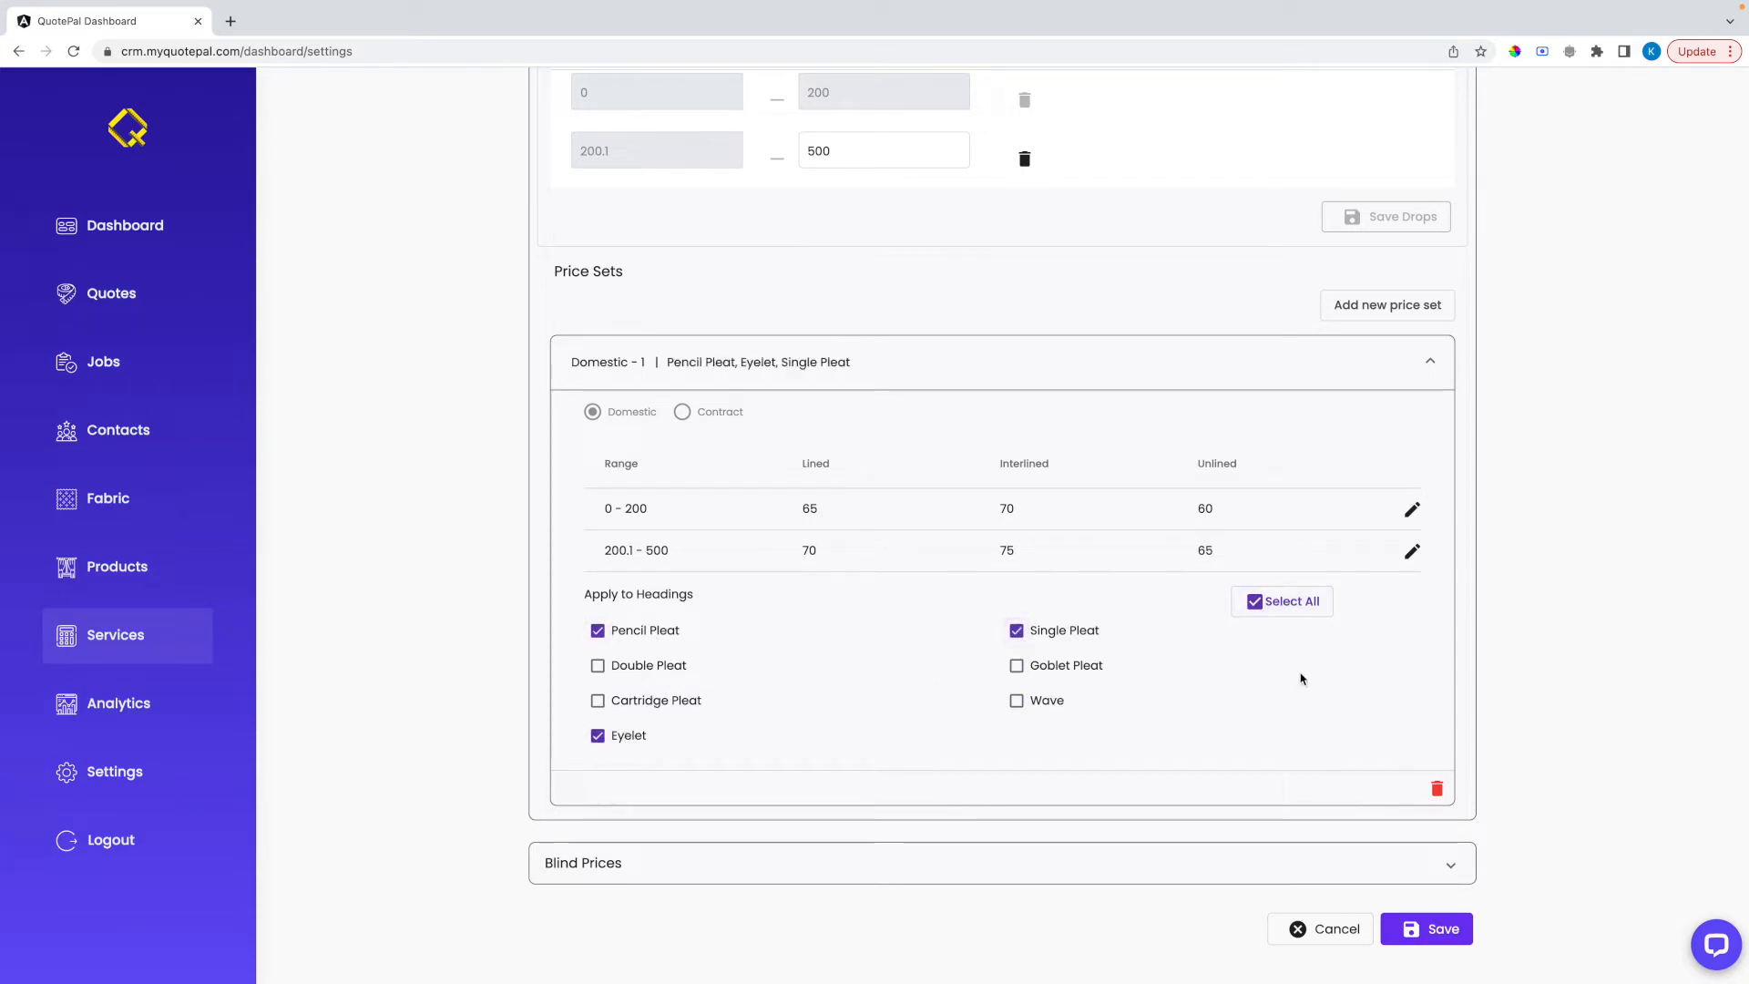
Add a second Domestic price set to the curtain prices and expand it
{"action": "scroll", "coordinate": [1230, 685], "scroll_direction": "down", "scroll_amount": 1}
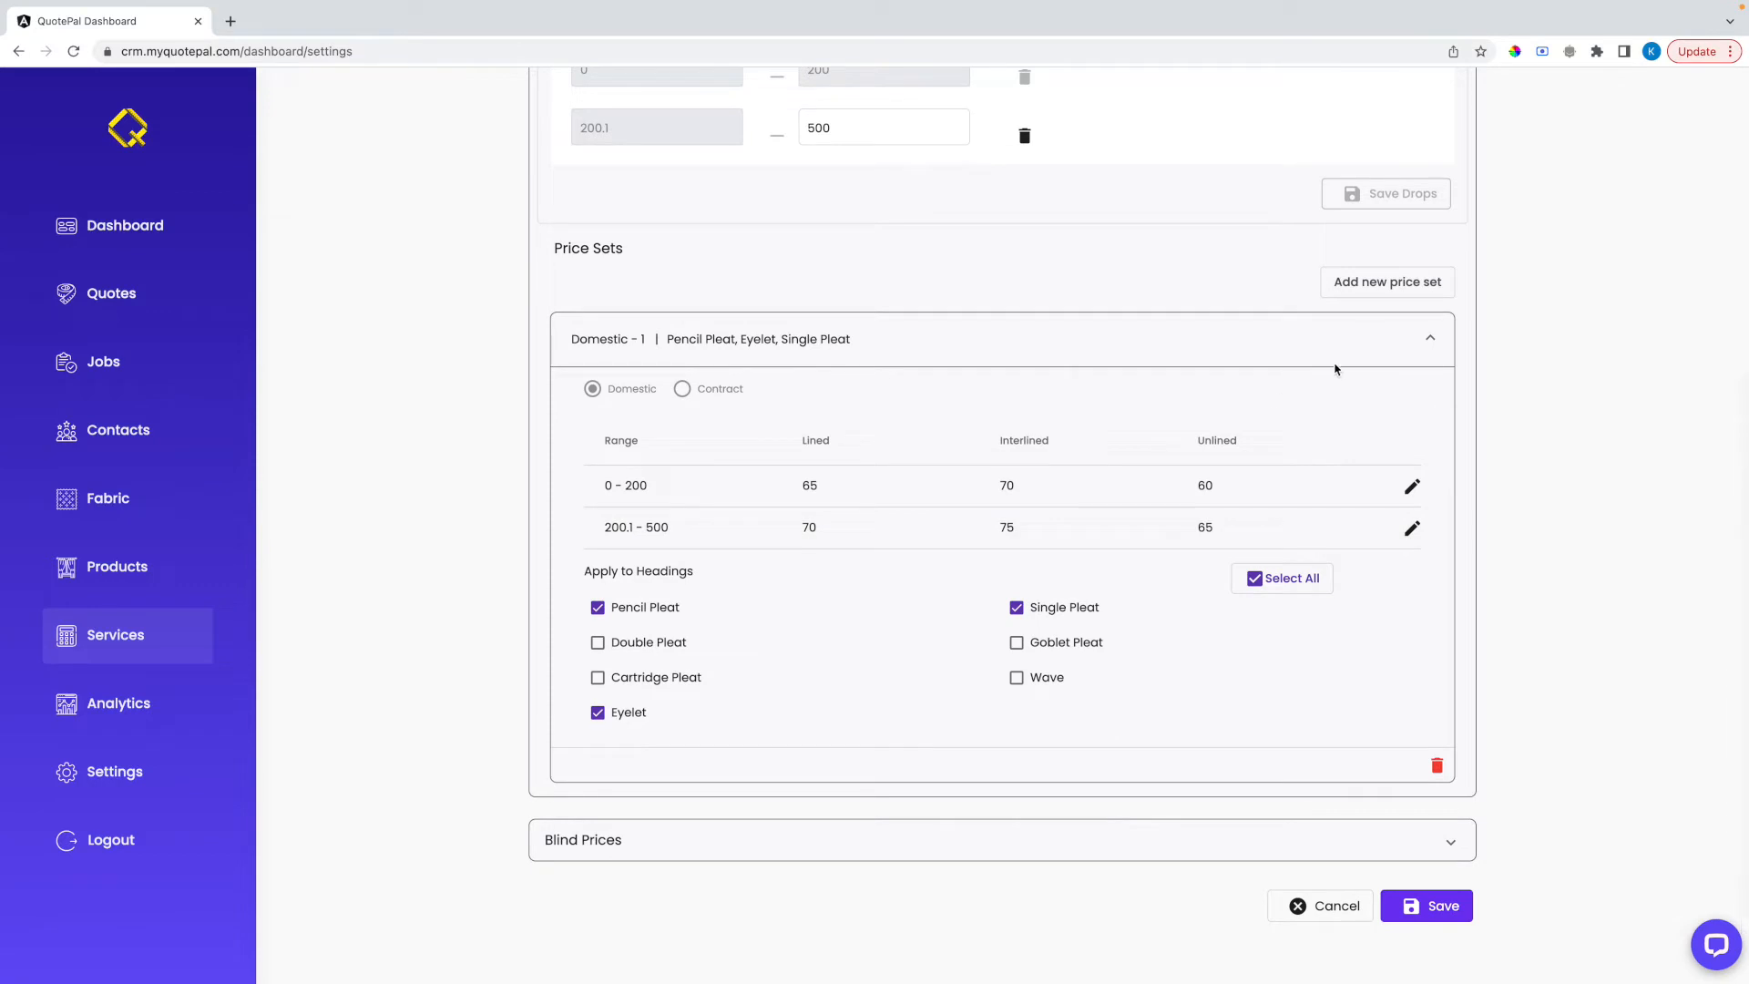
{"action": "left_click", "coordinate": [1378, 285]}
{"action": "left_click", "coordinate": [1353, 326]}
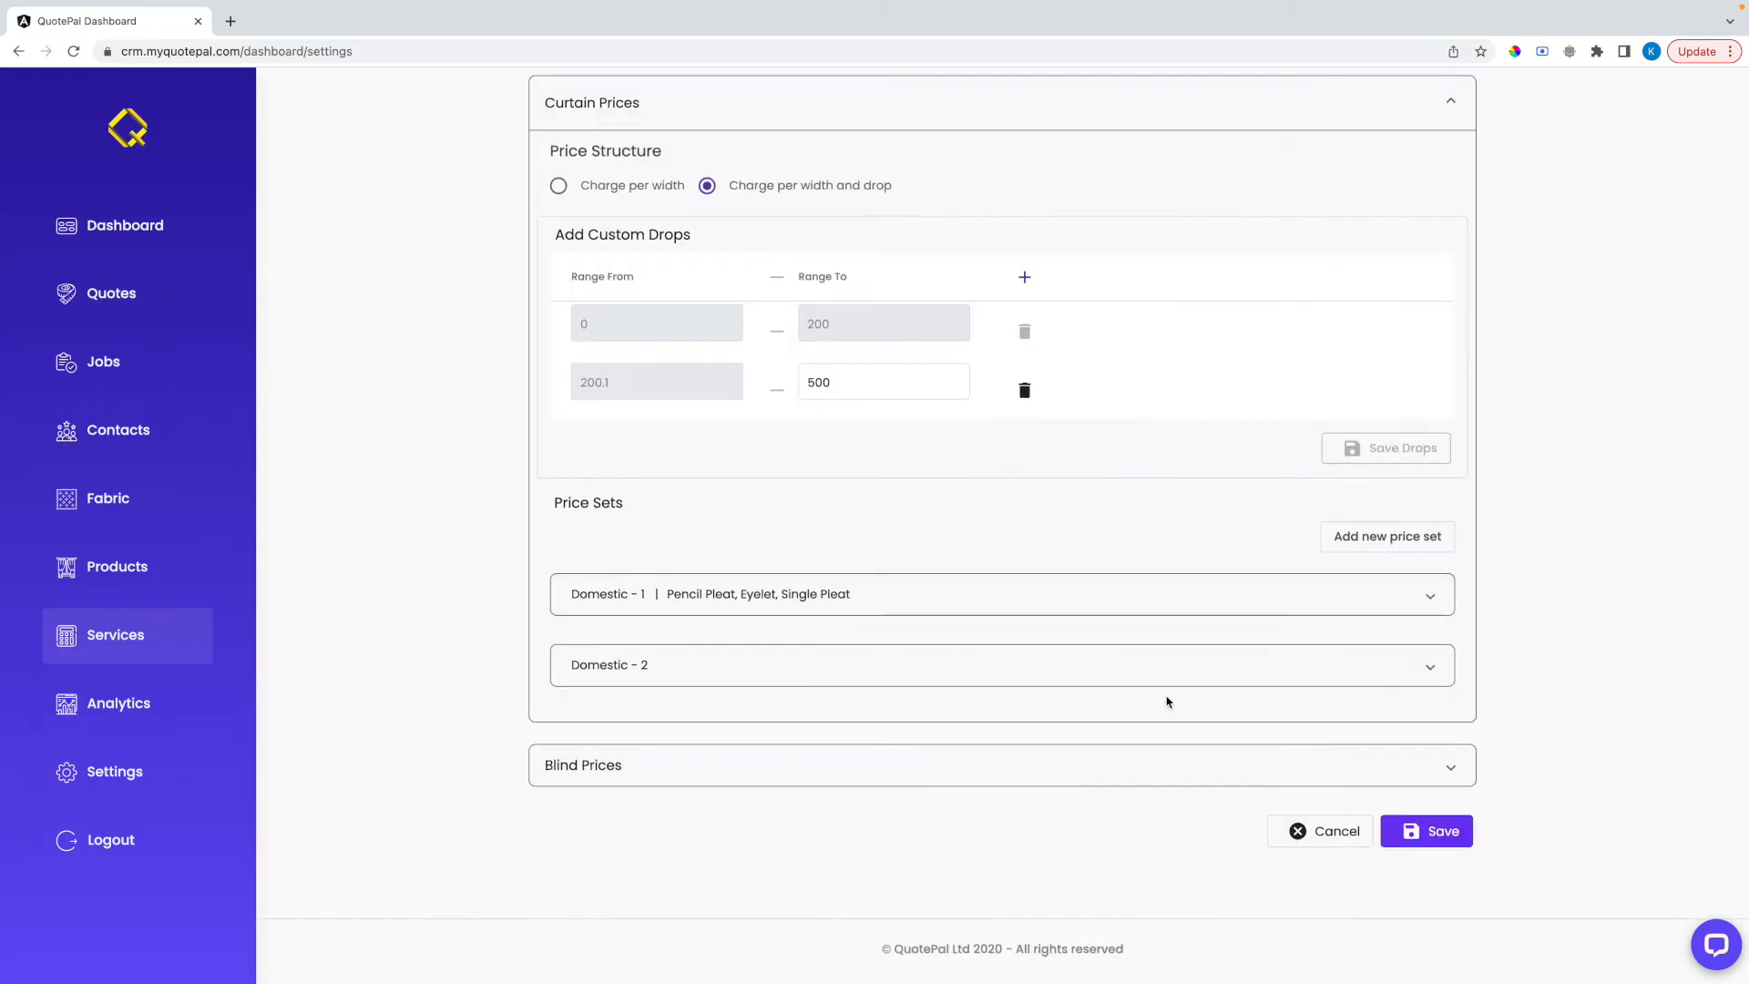
{"action": "left_click", "coordinate": [952, 670]}
{"action": "scroll", "coordinate": [955, 672], "scroll_direction": "down", "scroll_amount": 3}
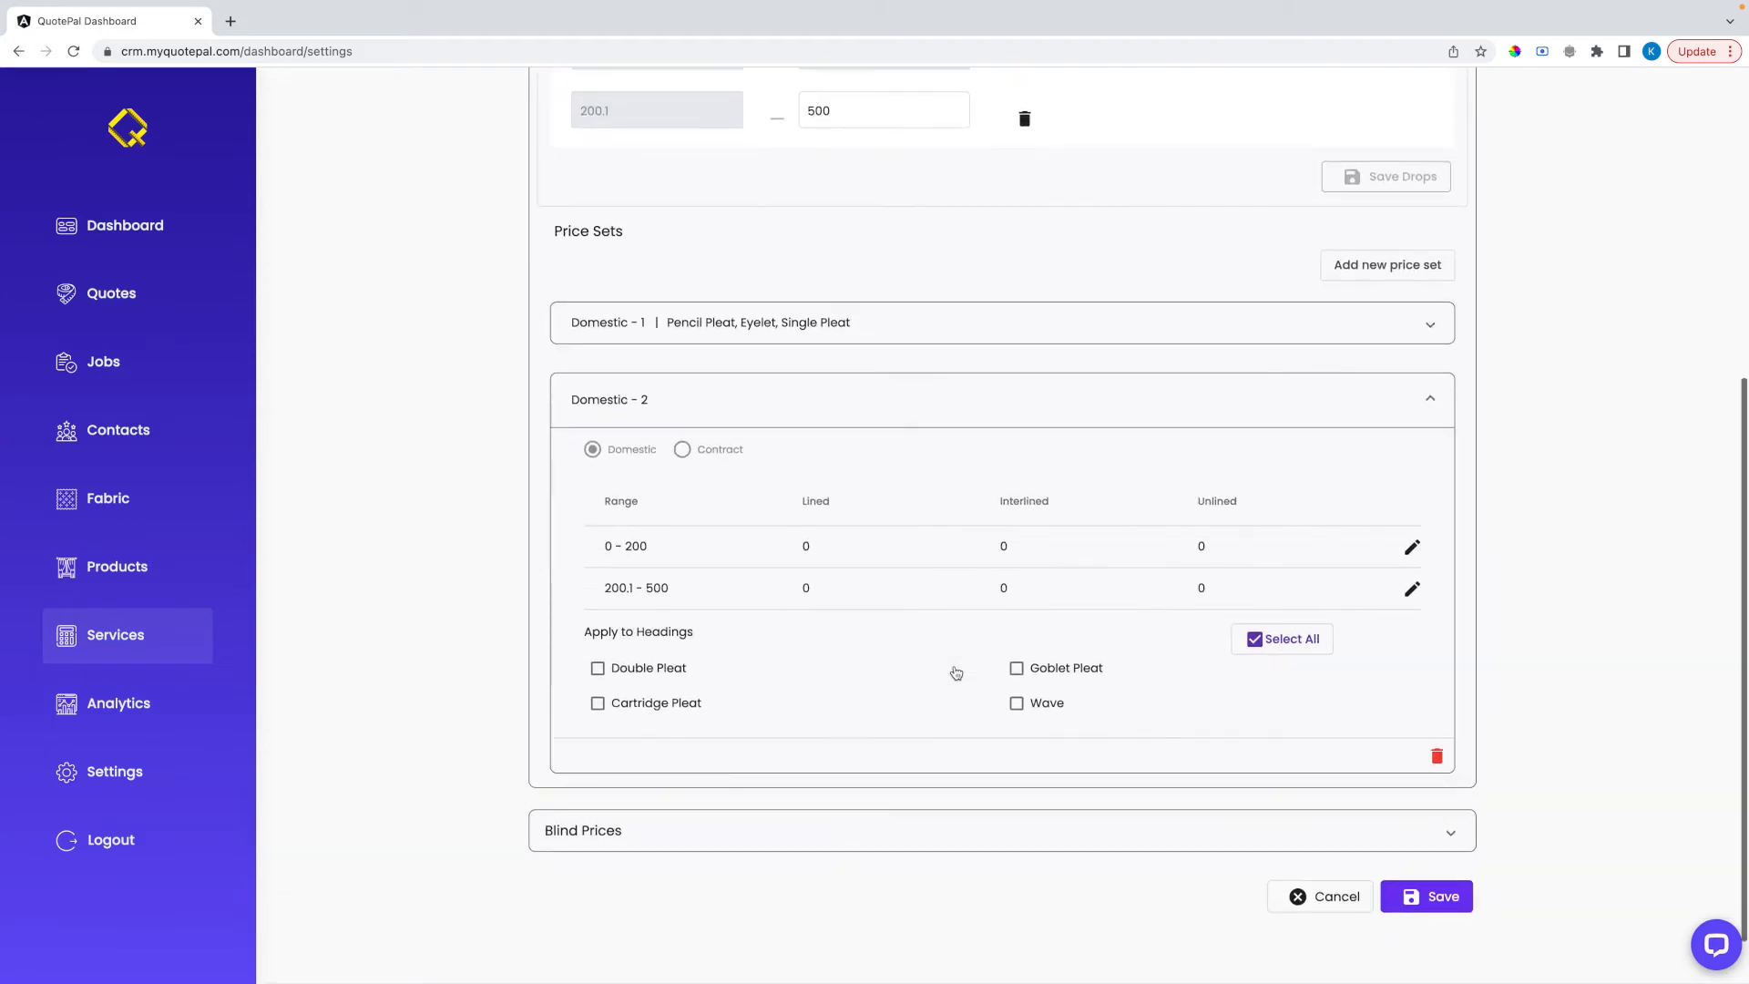
{"action": "scroll", "coordinate": [955, 672], "scroll_direction": "down", "scroll_amount": 1}
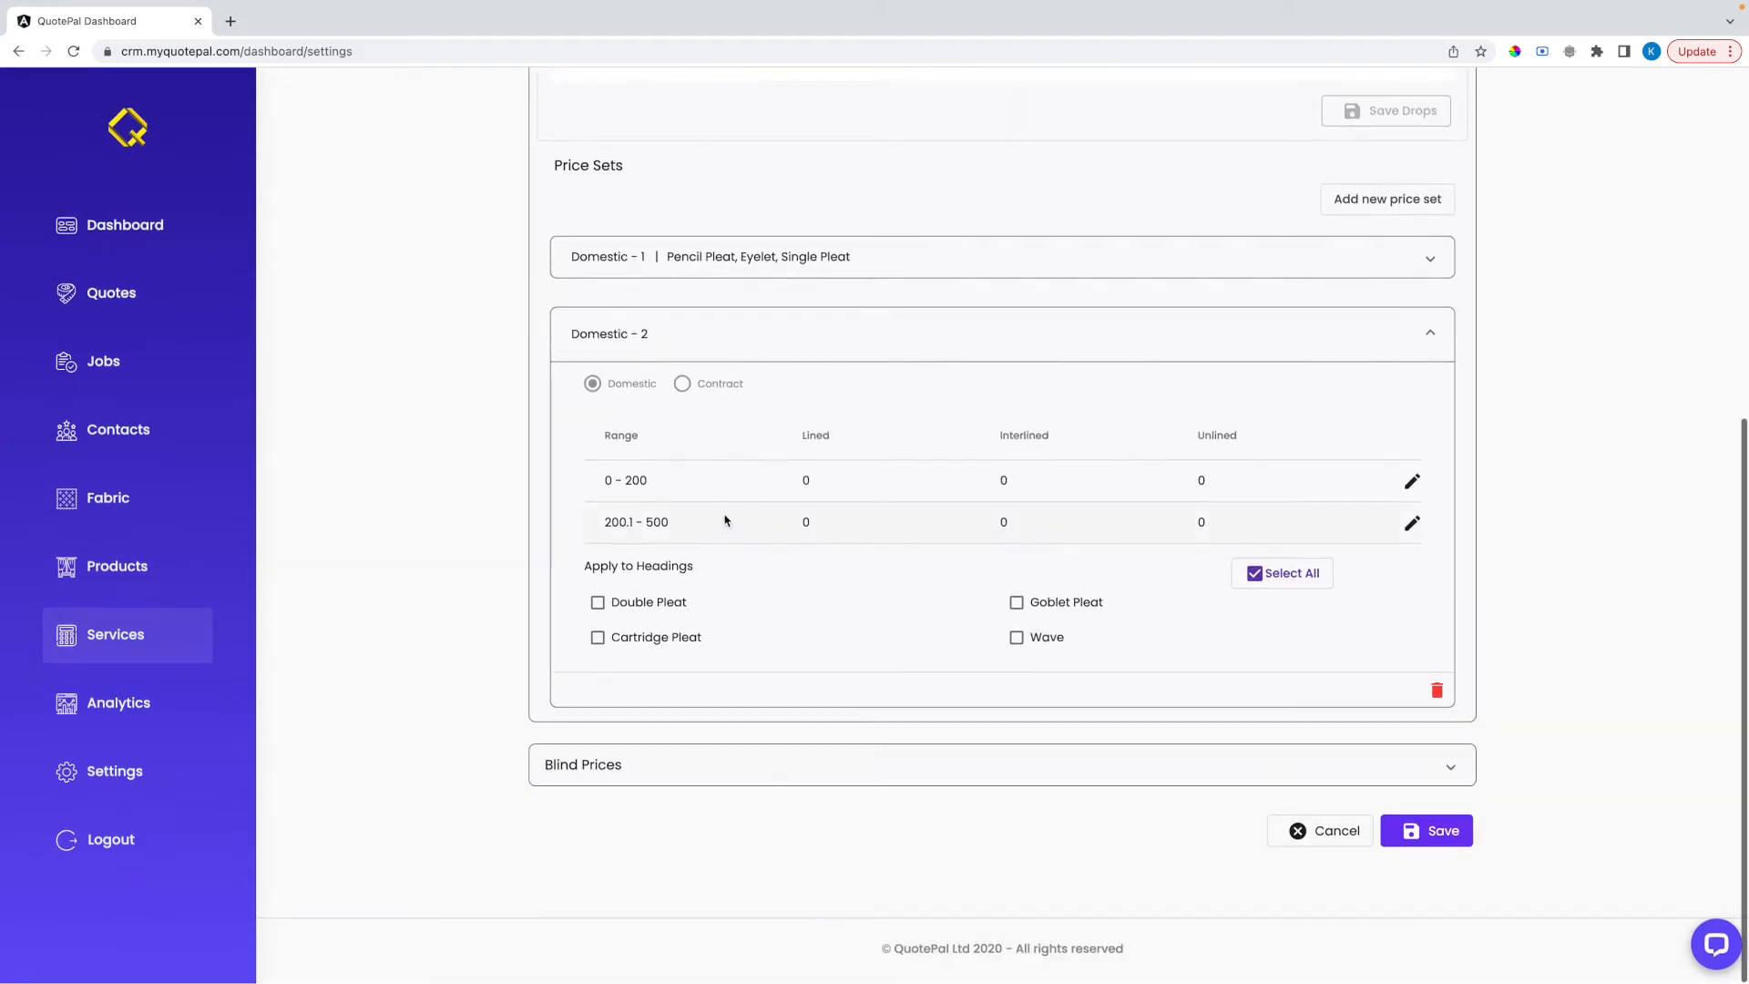
Set the Domestic - 2 prices for the 0 - 200 range to 70 lined, 75 interlined and 65 unlined
{"action": "left_click", "coordinate": [1410, 482]}
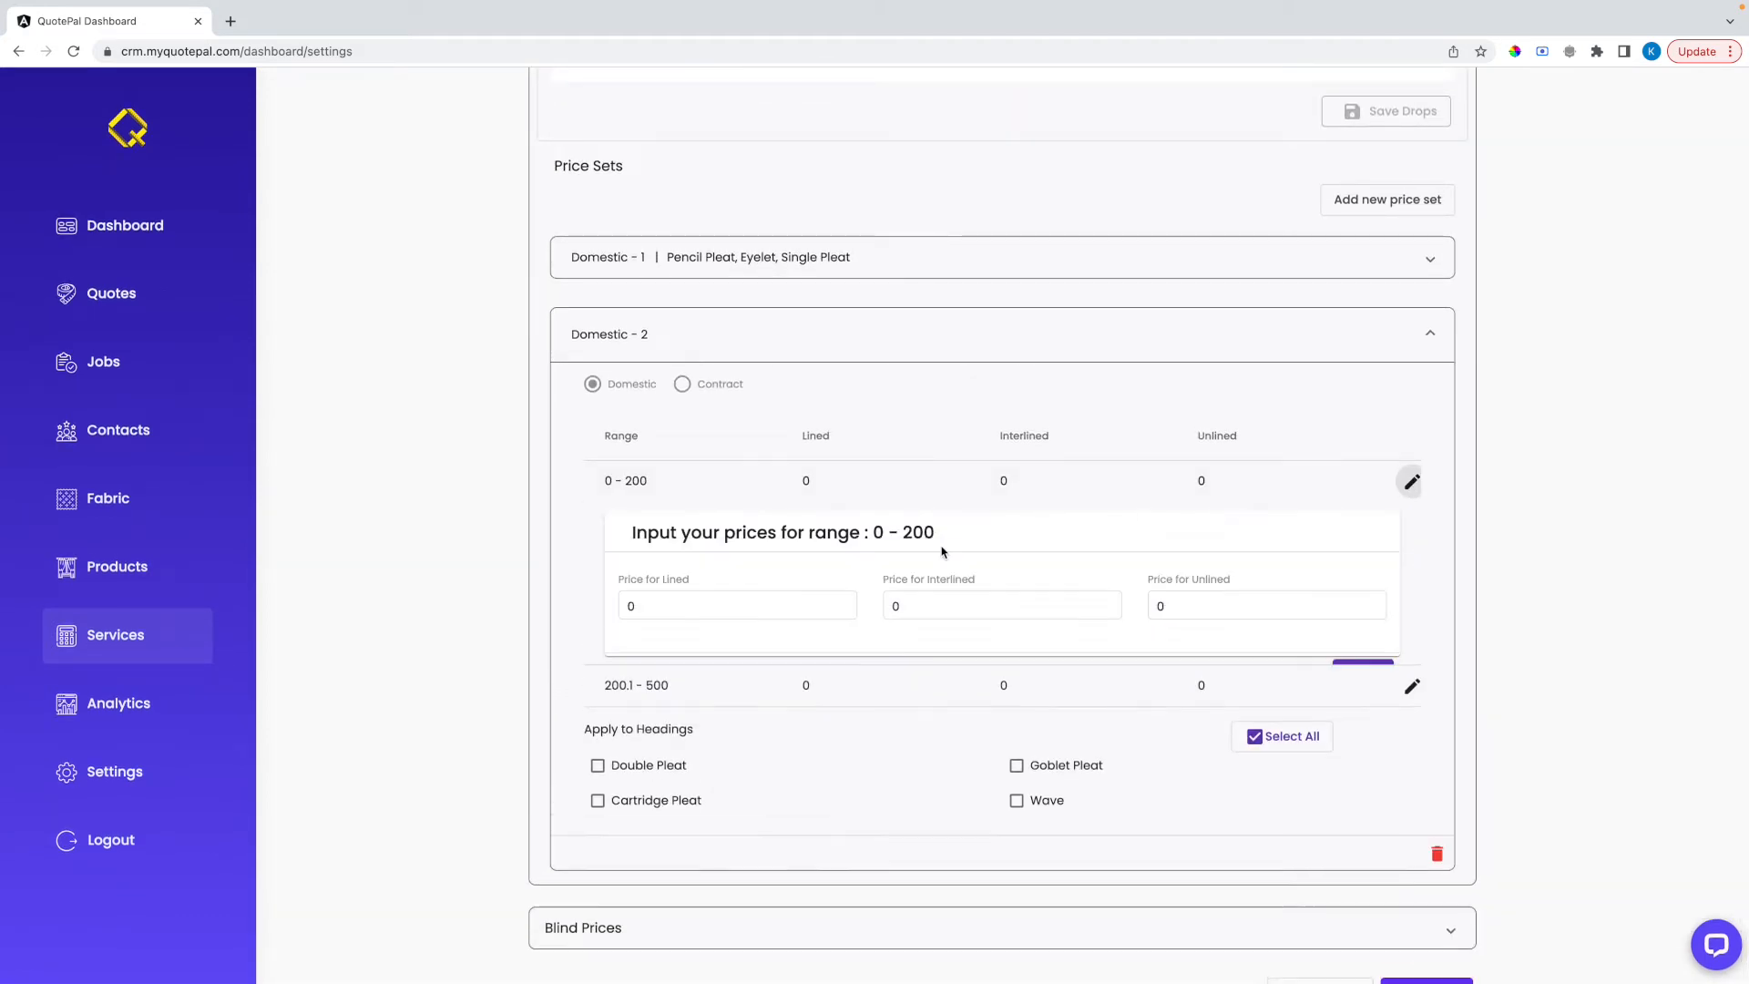
{"action": "left_click", "coordinate": [802, 604]}
{"action": "type", "text": "70"}
{"action": "key", "text": "Tab"}
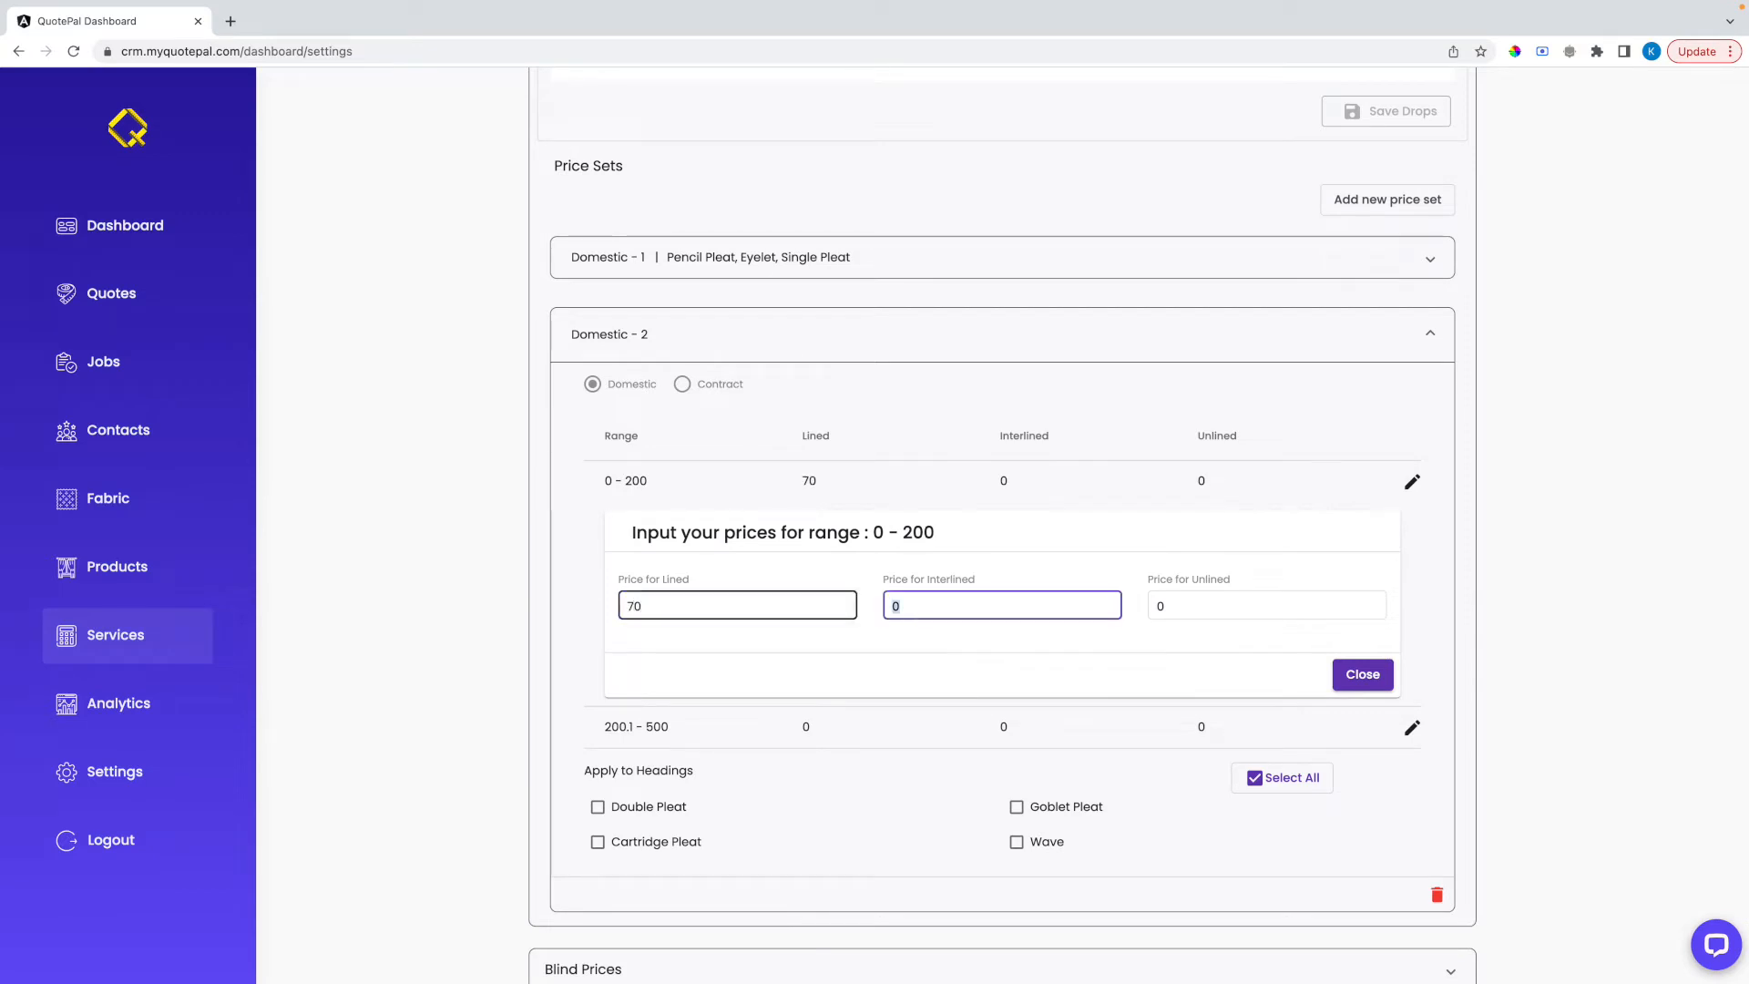
{"action": "key", "text": "Tab"}
{"action": "type", "text": "65"}
{"action": "left_click", "coordinate": [1365, 674]}
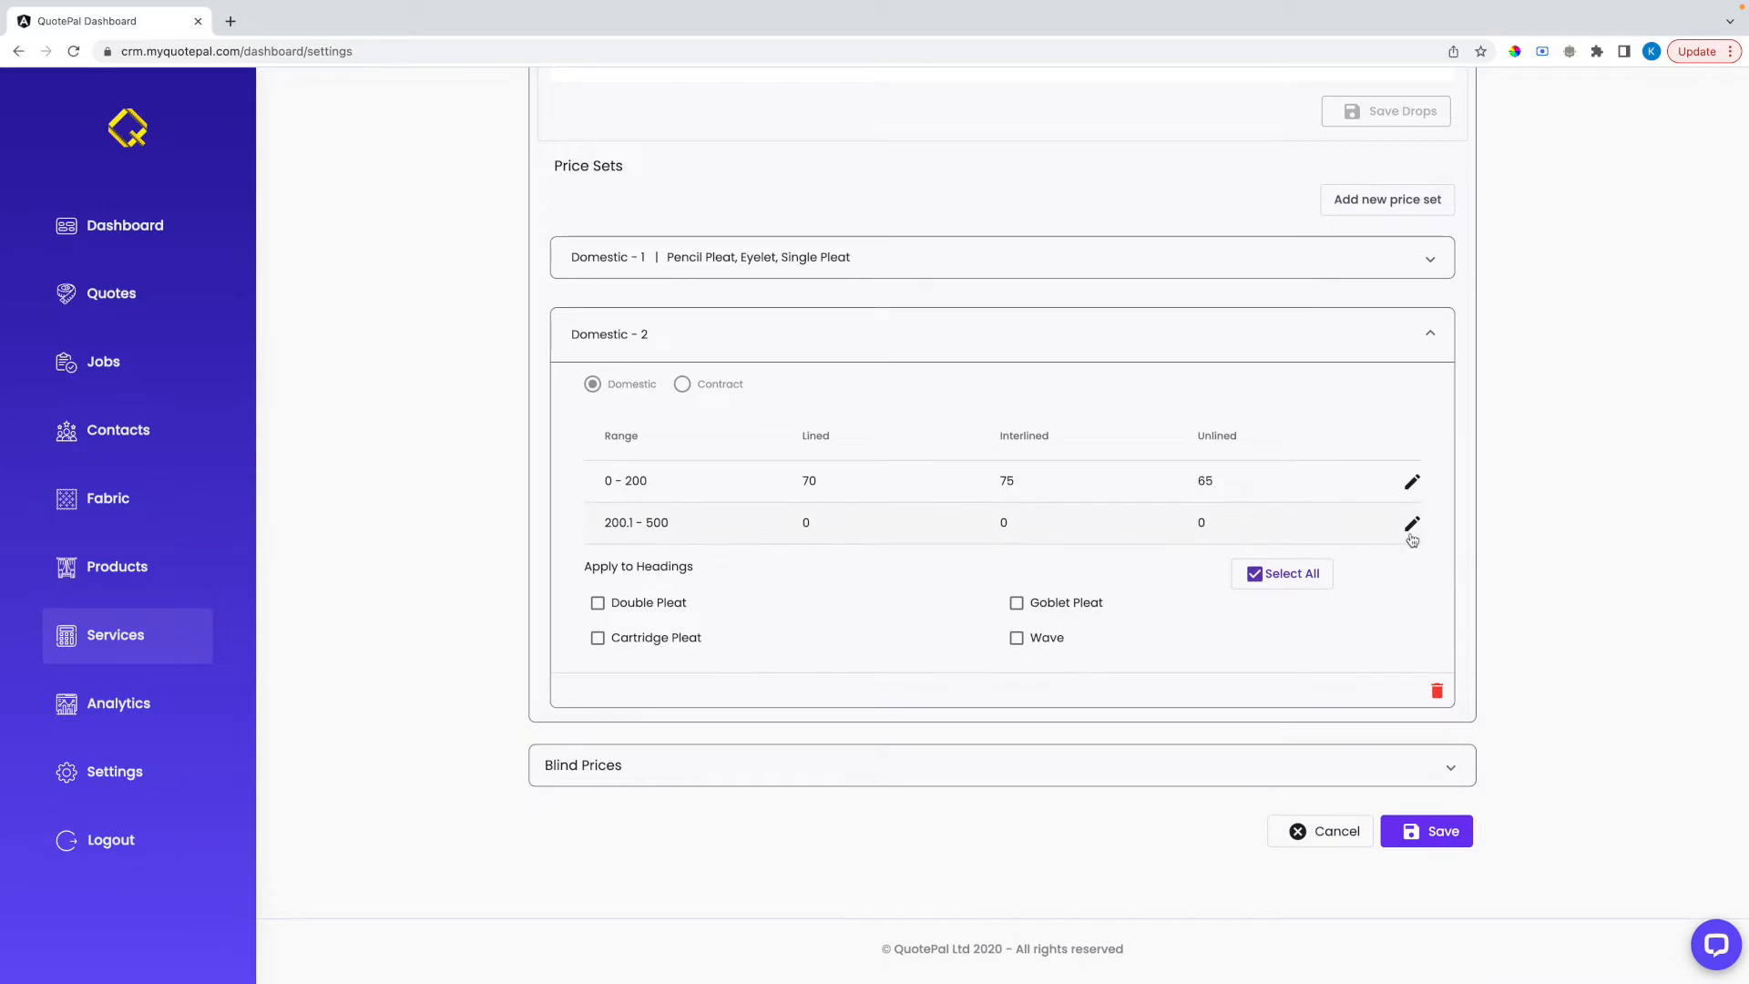
Set the Domestic - 2 prices for the 200.1 - 500 range to 75 lined, 80 interlined and 70 unlined
{"action": "left_click", "coordinate": [1412, 539]}
{"action": "left_click", "coordinate": [799, 652]}
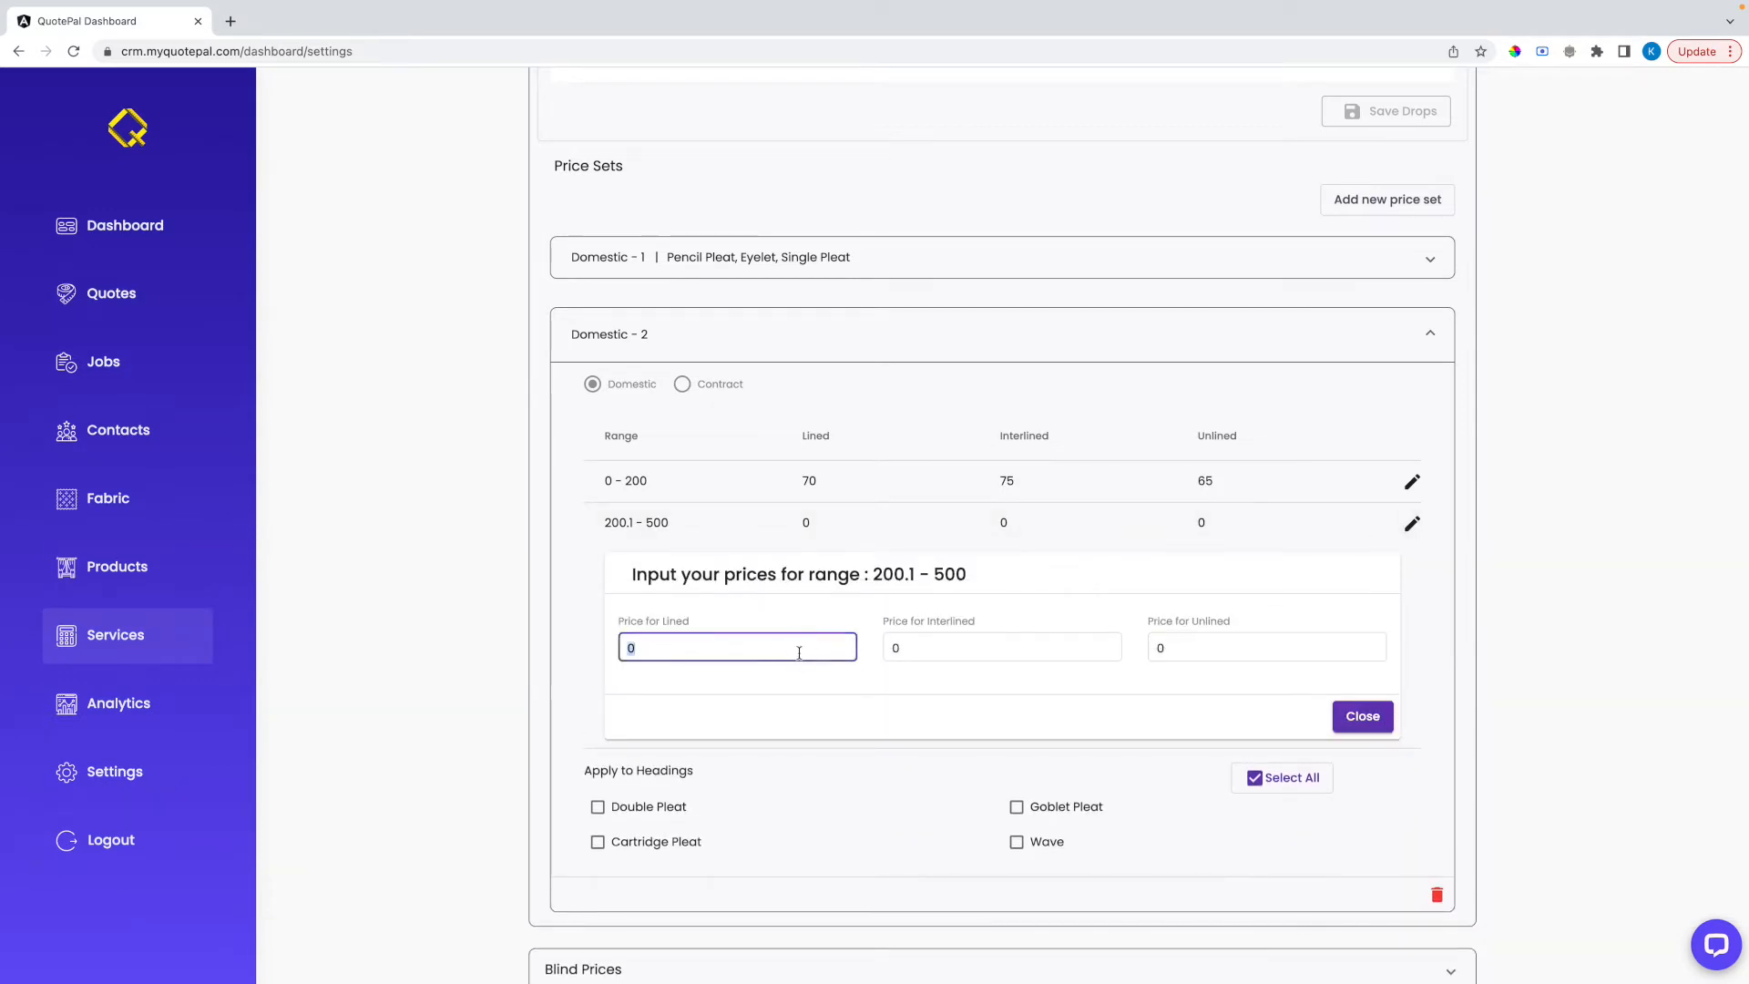
{"action": "key", "text": "Tab"}
{"action": "type", "text": "80"}
{"action": "key", "text": "Tab"}
{"action": "type", "text": "70"}
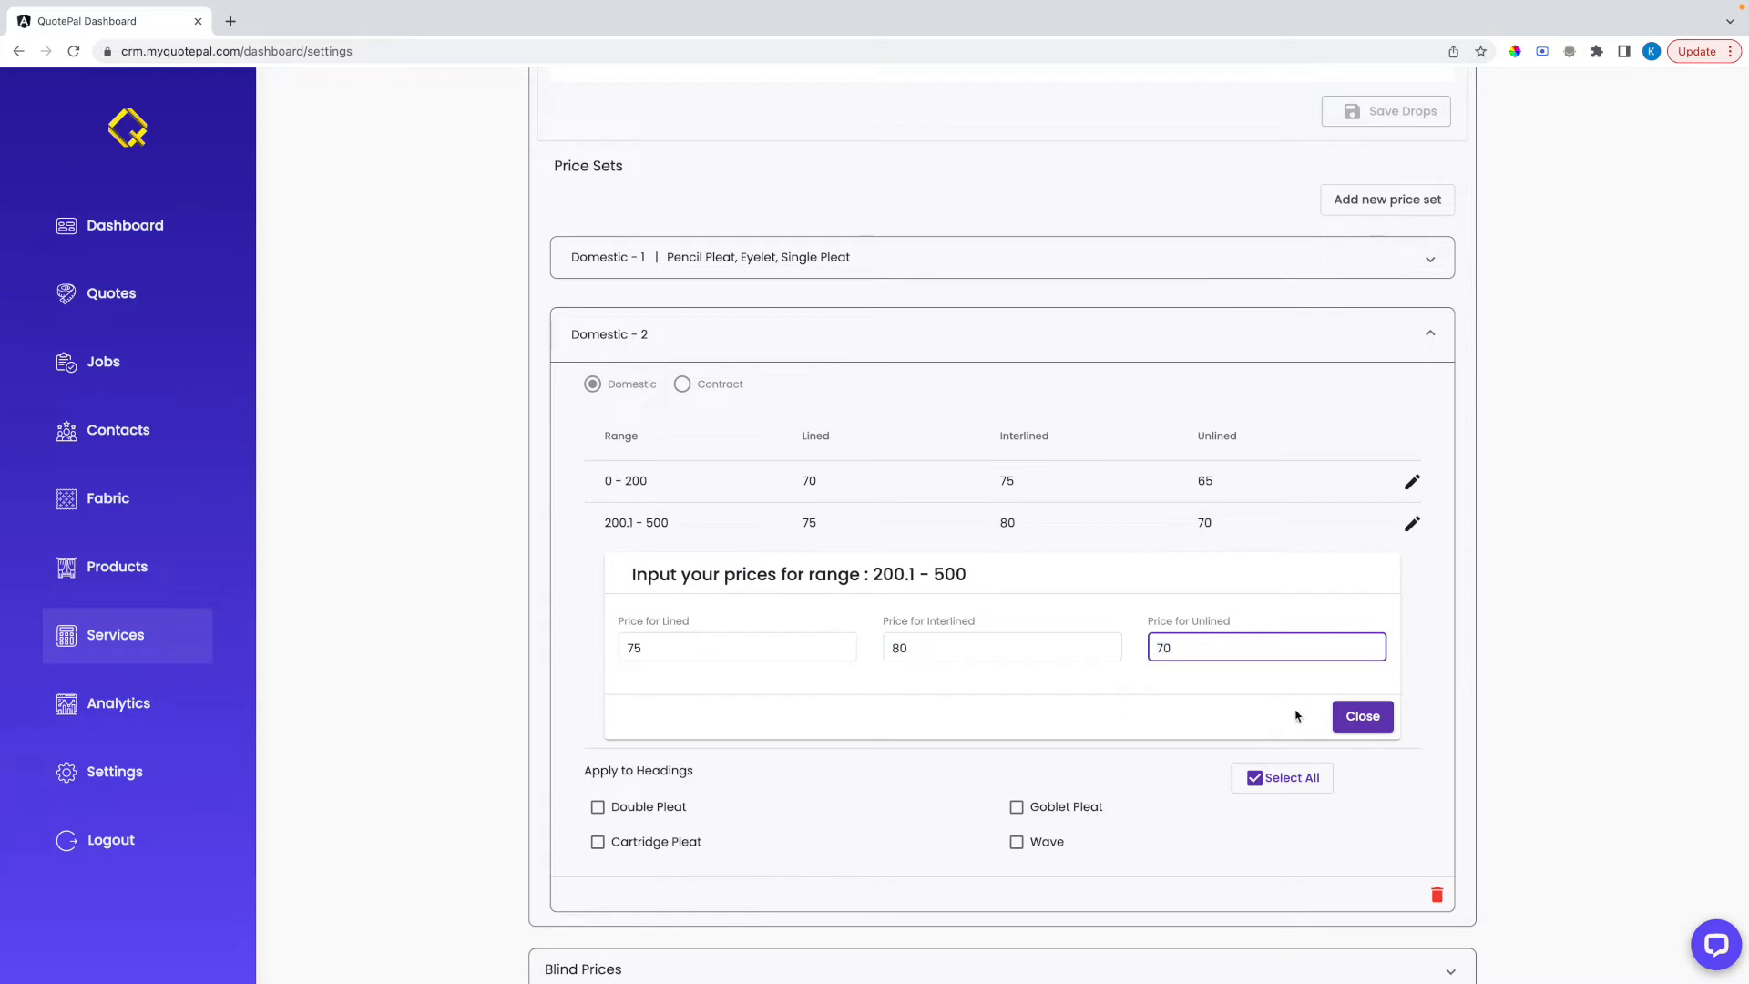
{"action": "left_click", "coordinate": [1363, 716]}
Apply the Domestic - 2 price set to all remaining headings and save the curtain prices
{"action": "left_click", "coordinate": [1275, 573]}
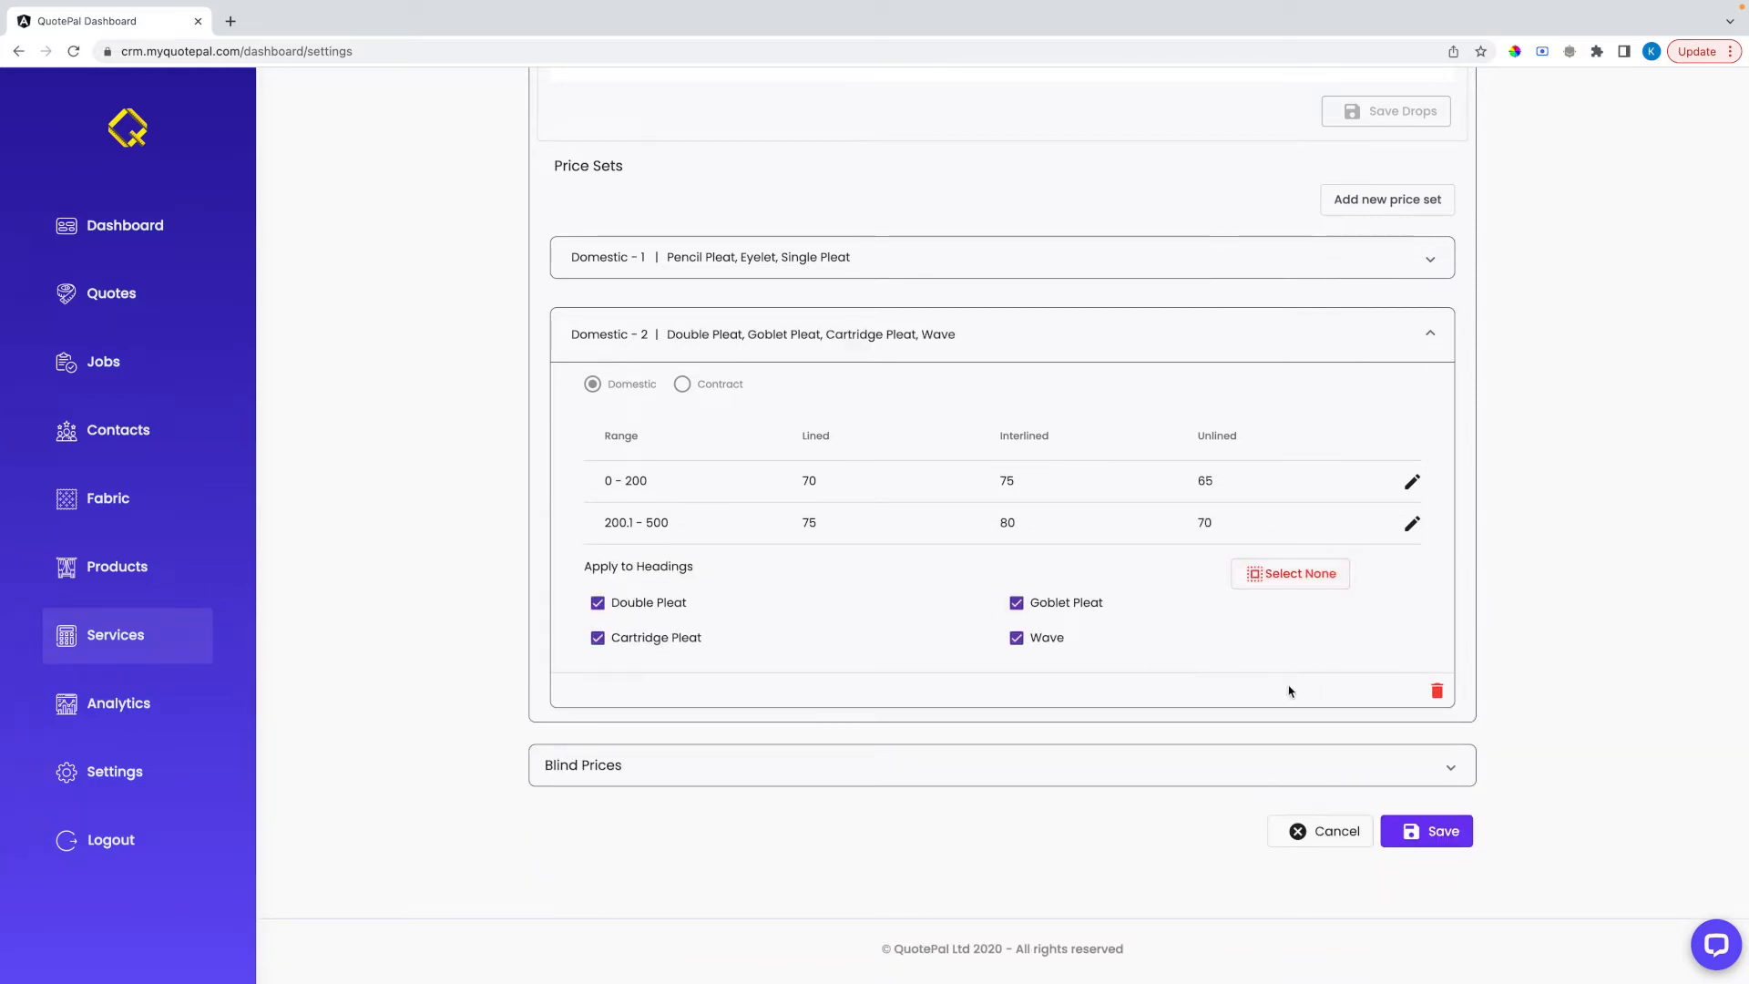
{"action": "left_click", "coordinate": [1407, 829]}
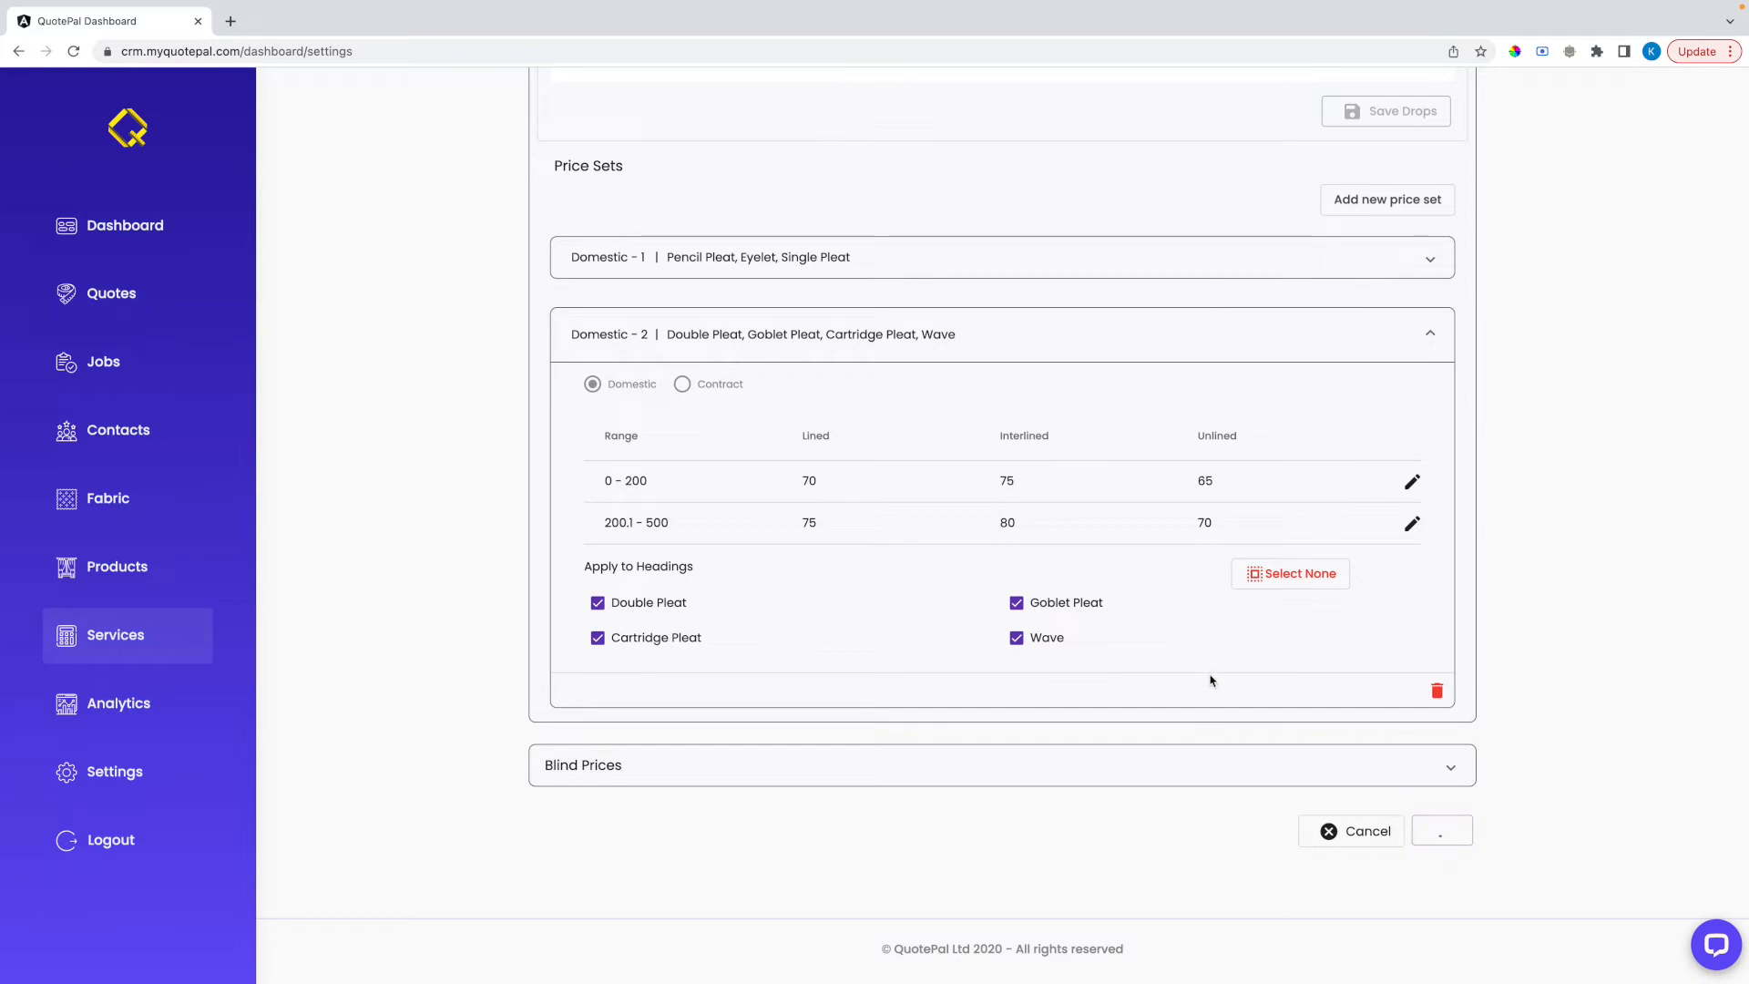
Review the labour formula in the blind prices and the domestic and contract unit prices of the Standard Roman Blind
{"action": "left_click", "coordinate": [834, 767]}
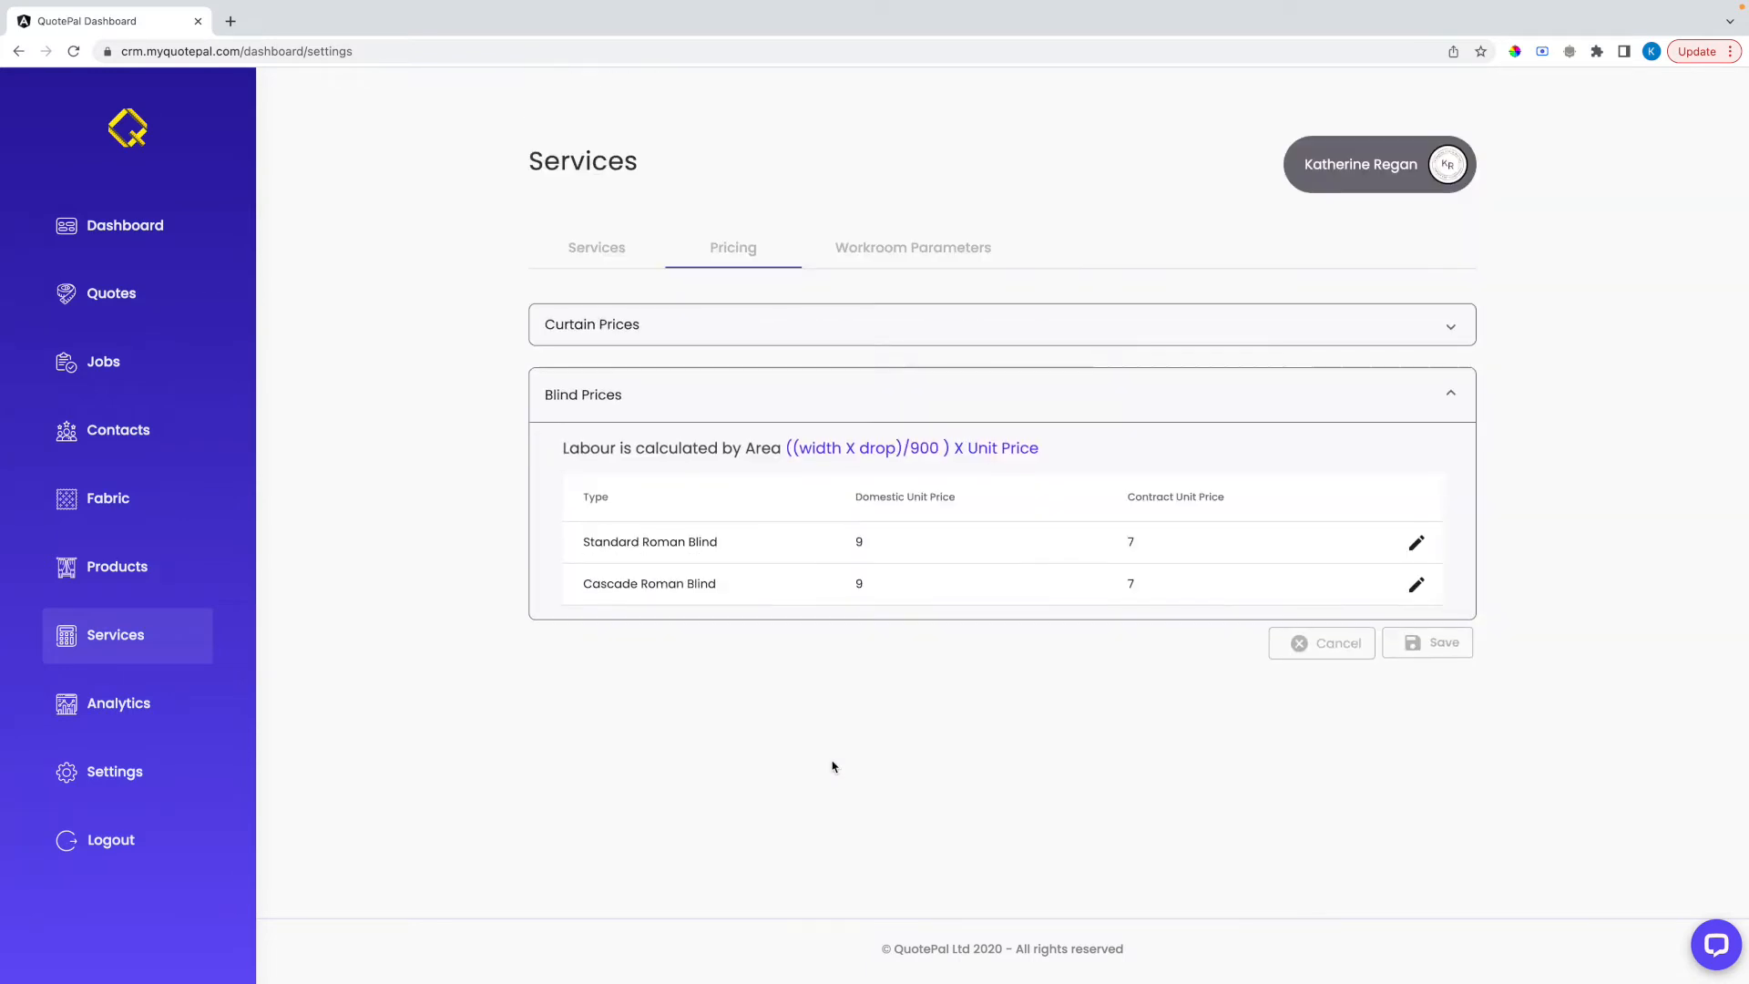
{"action": "left_click_drag", "start_coordinate": [801, 447], "coordinate": [1042, 453]}
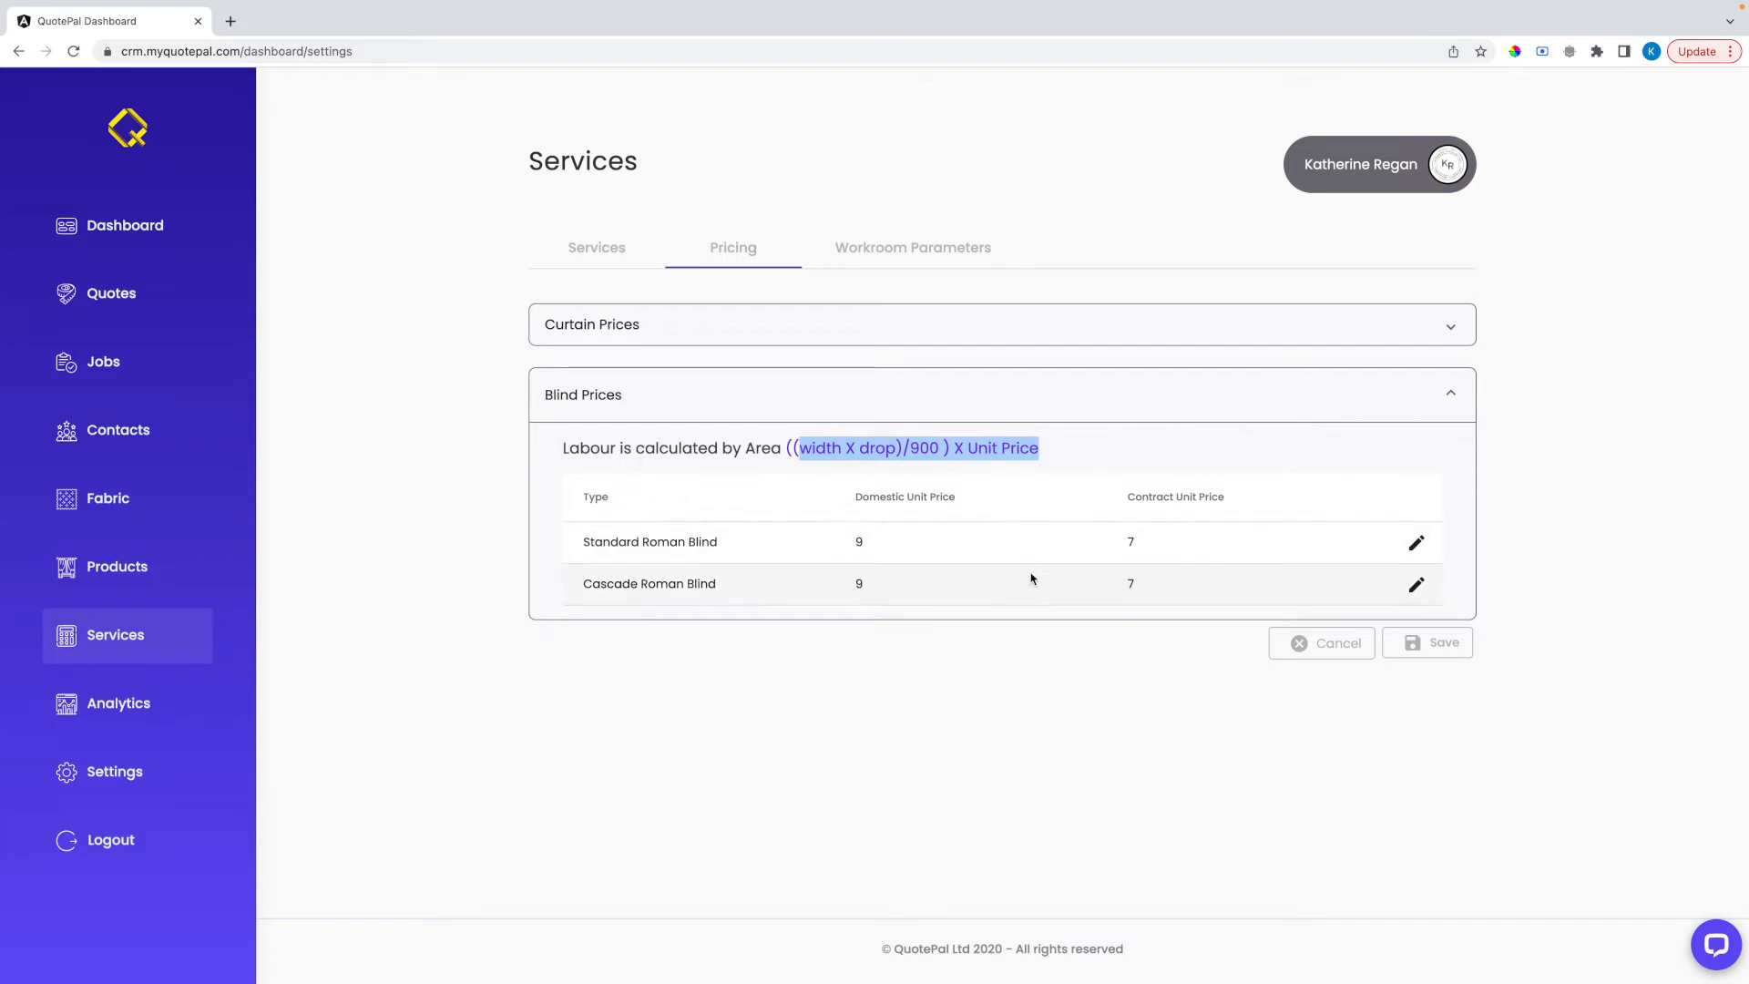
{"action": "left_click", "coordinate": [1417, 543]}
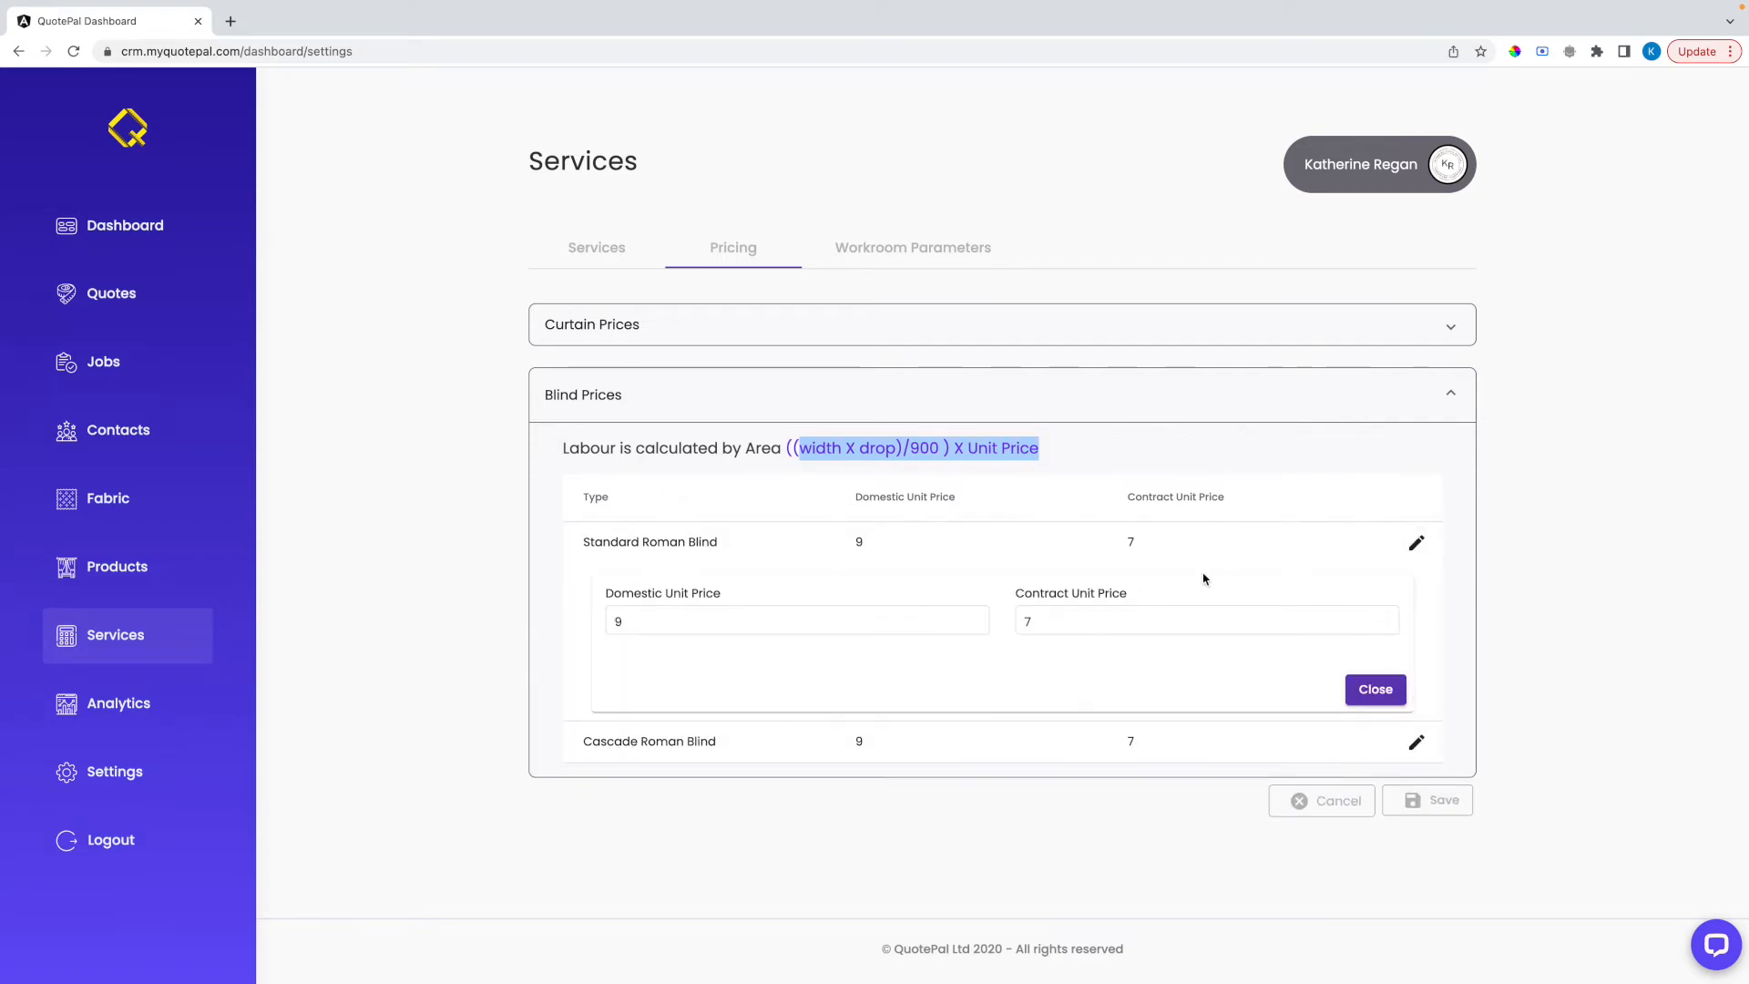
{"action": "left_click", "coordinate": [805, 620]}
{"action": "left_click", "coordinate": [797, 620]}
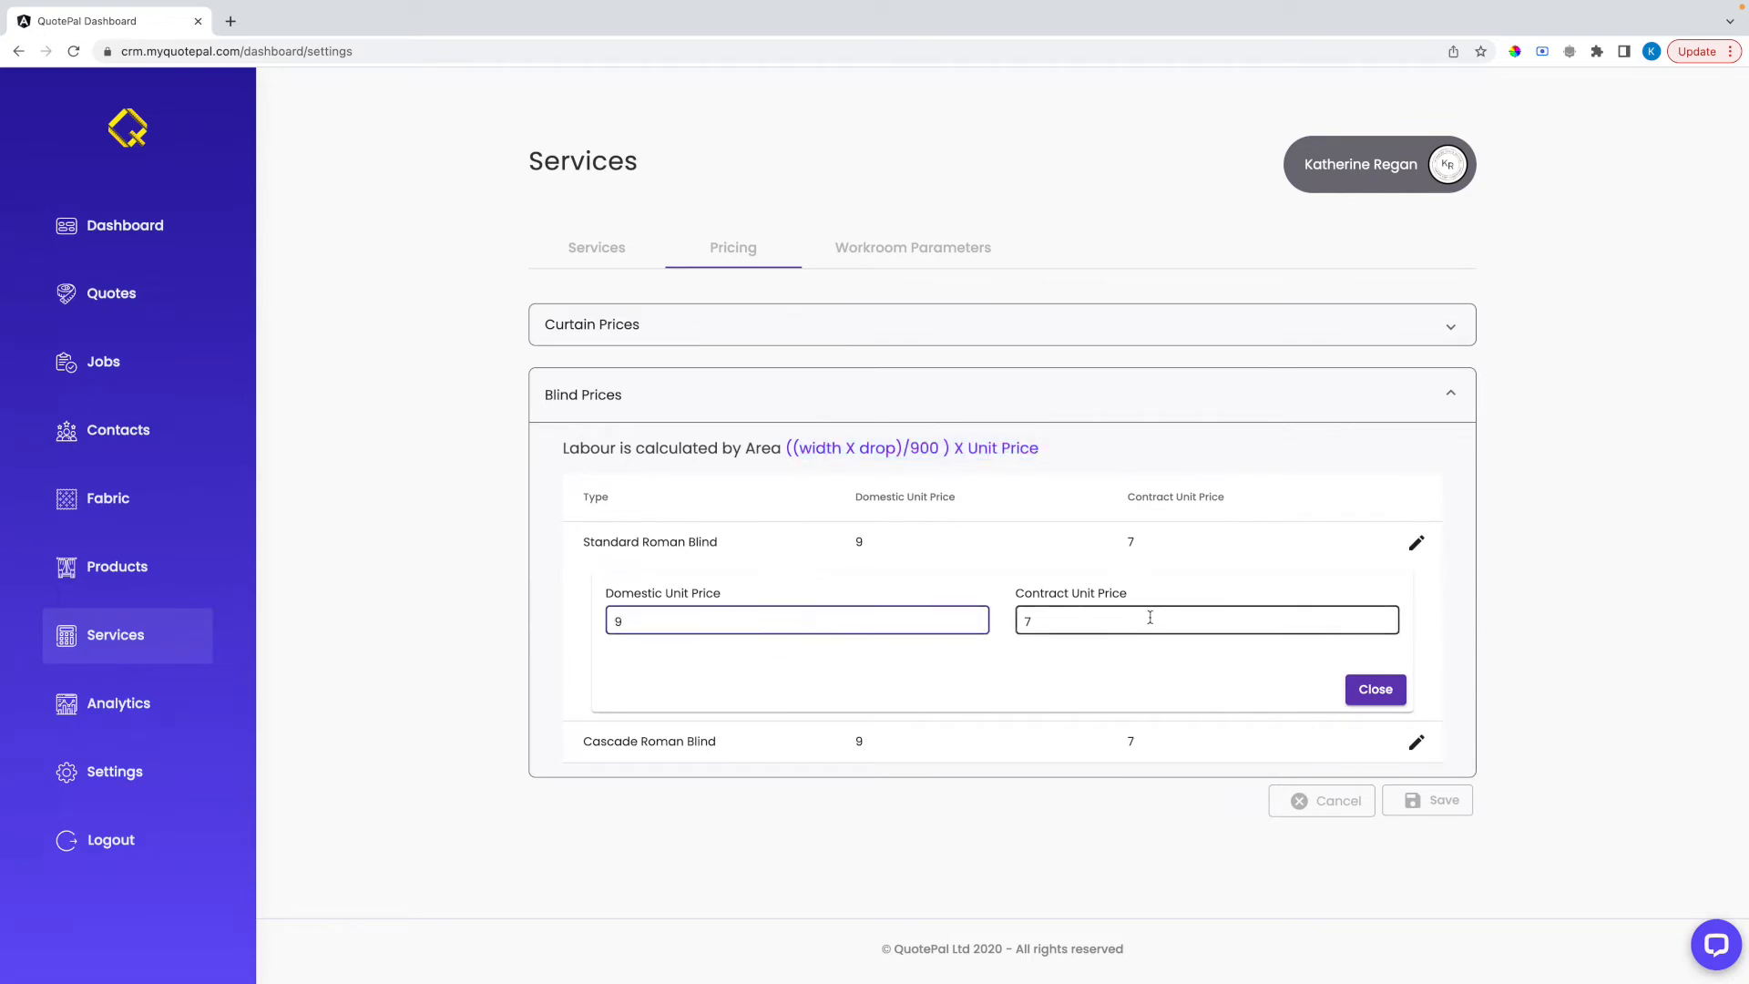
{"action": "left_click", "coordinate": [1373, 690]}
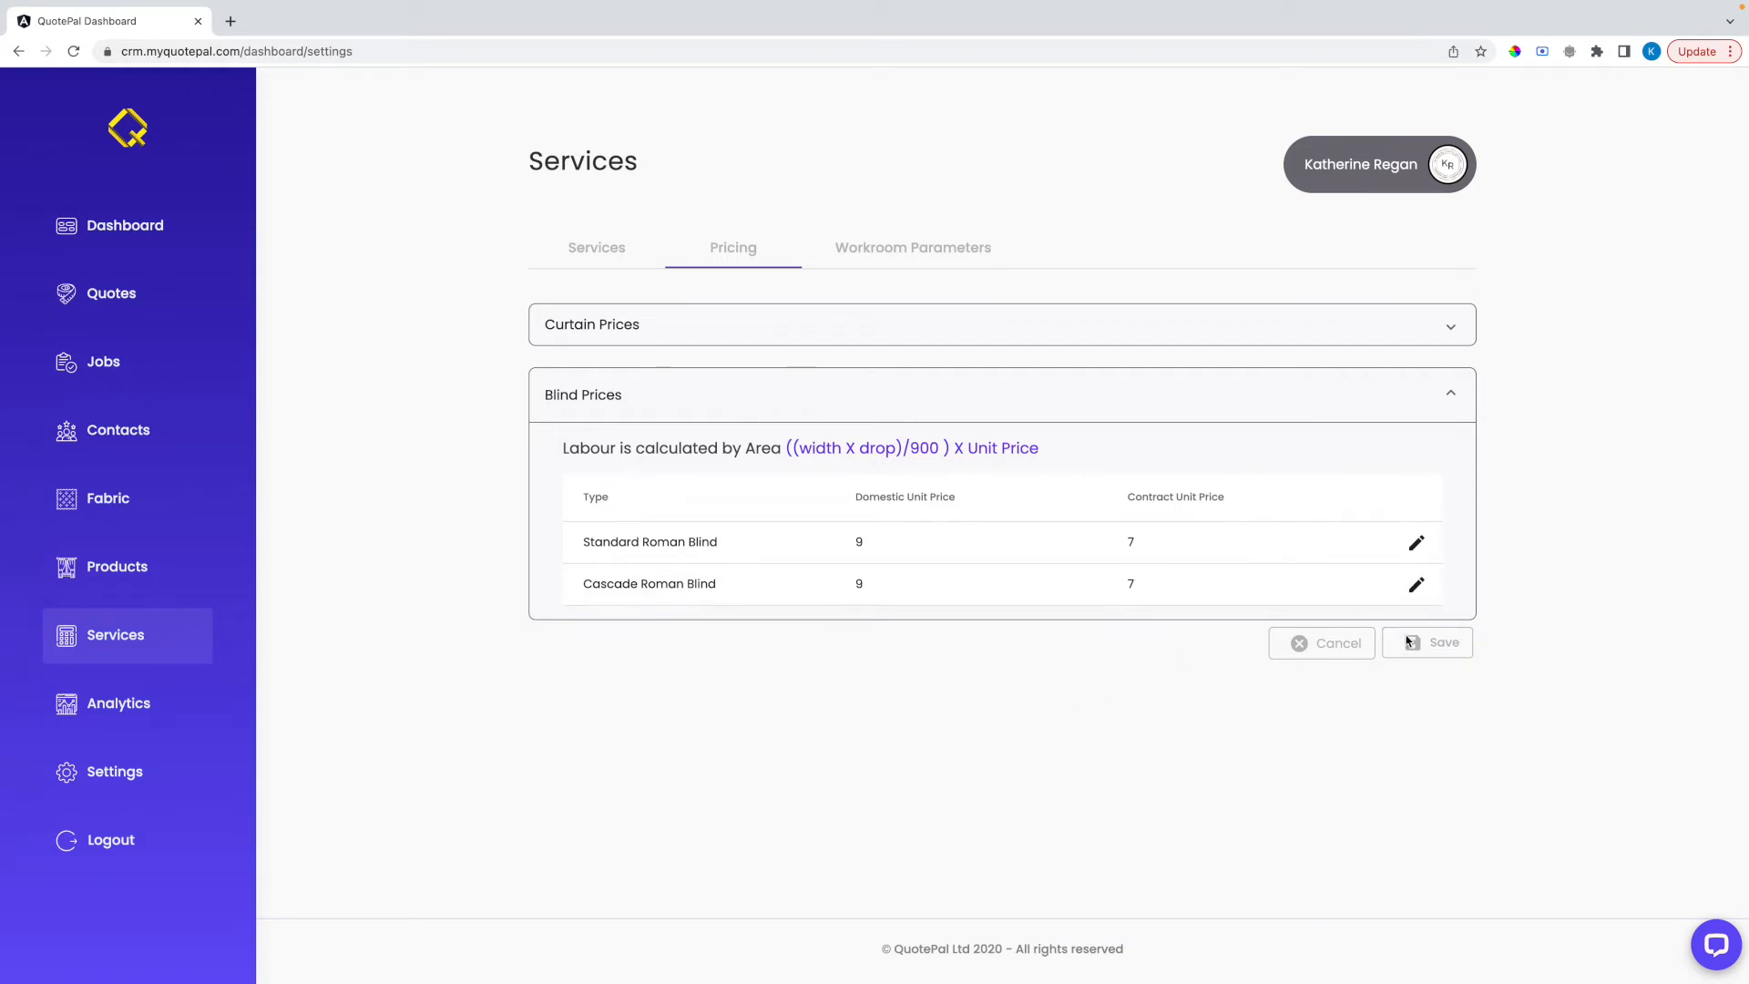
{"action": "left_click_drag", "start_coordinate": [797, 449], "coordinate": [1085, 446]}
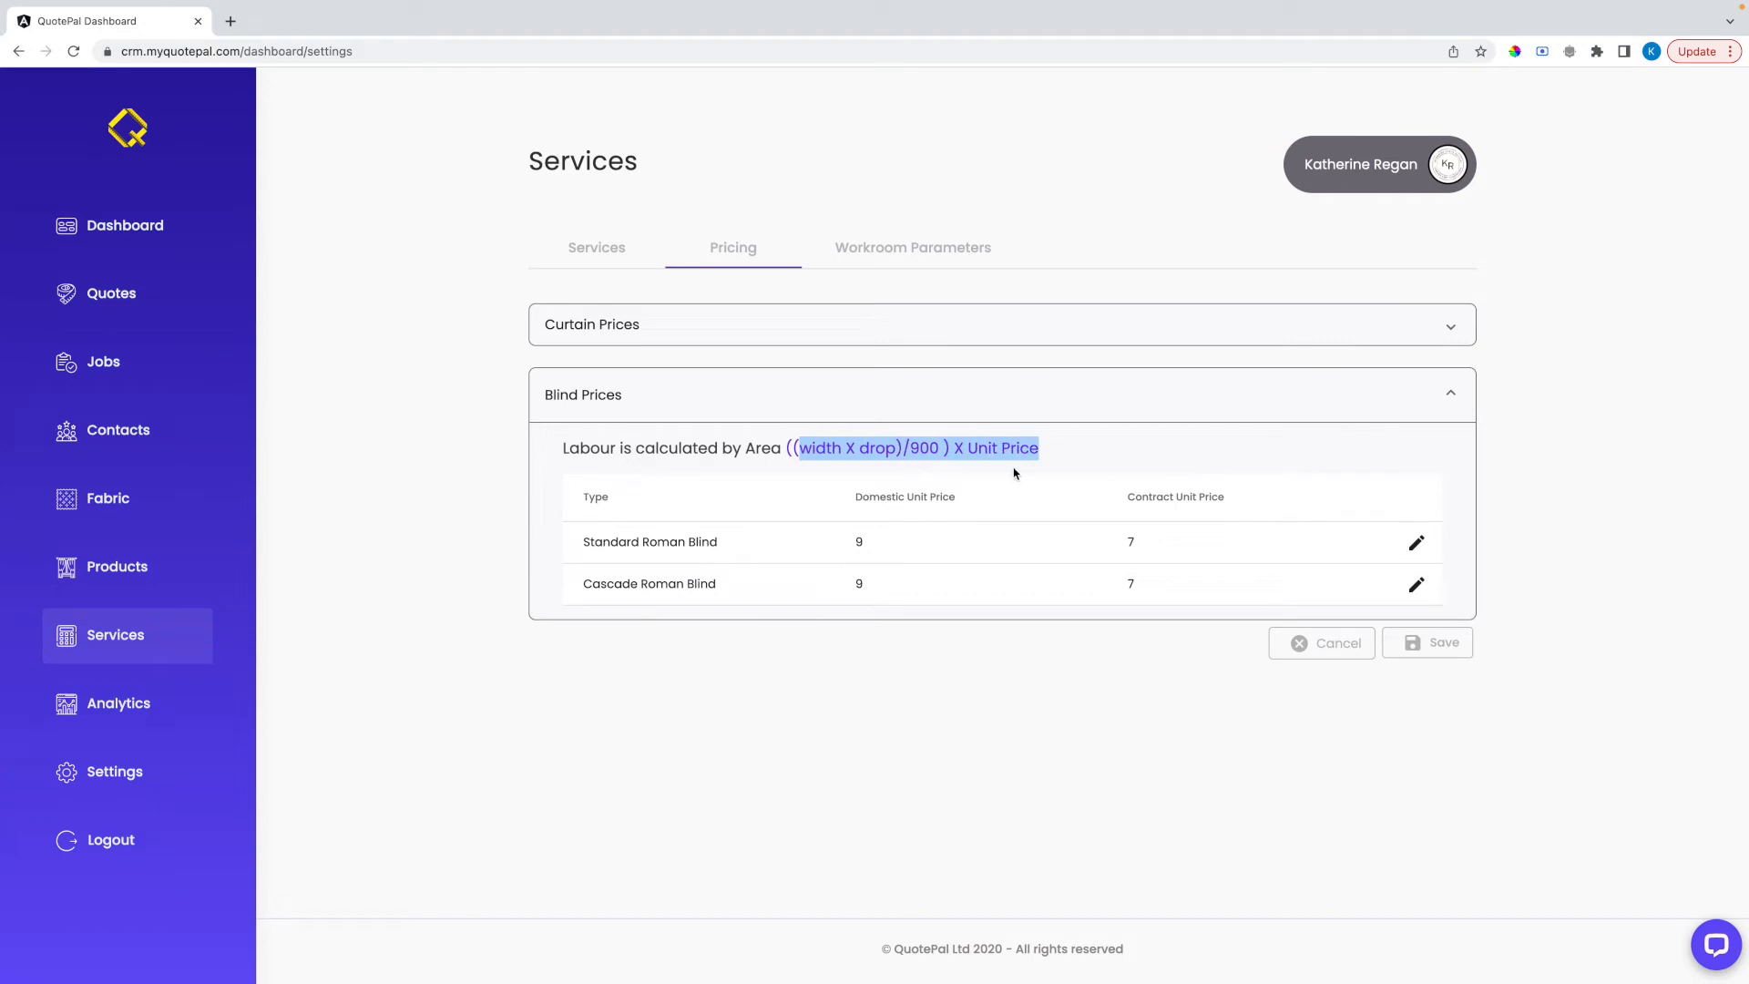
Search the support chat's KnowledgeBase for "roman blind" and close the search results
{"action": "left_click", "coordinate": [1714, 950]}
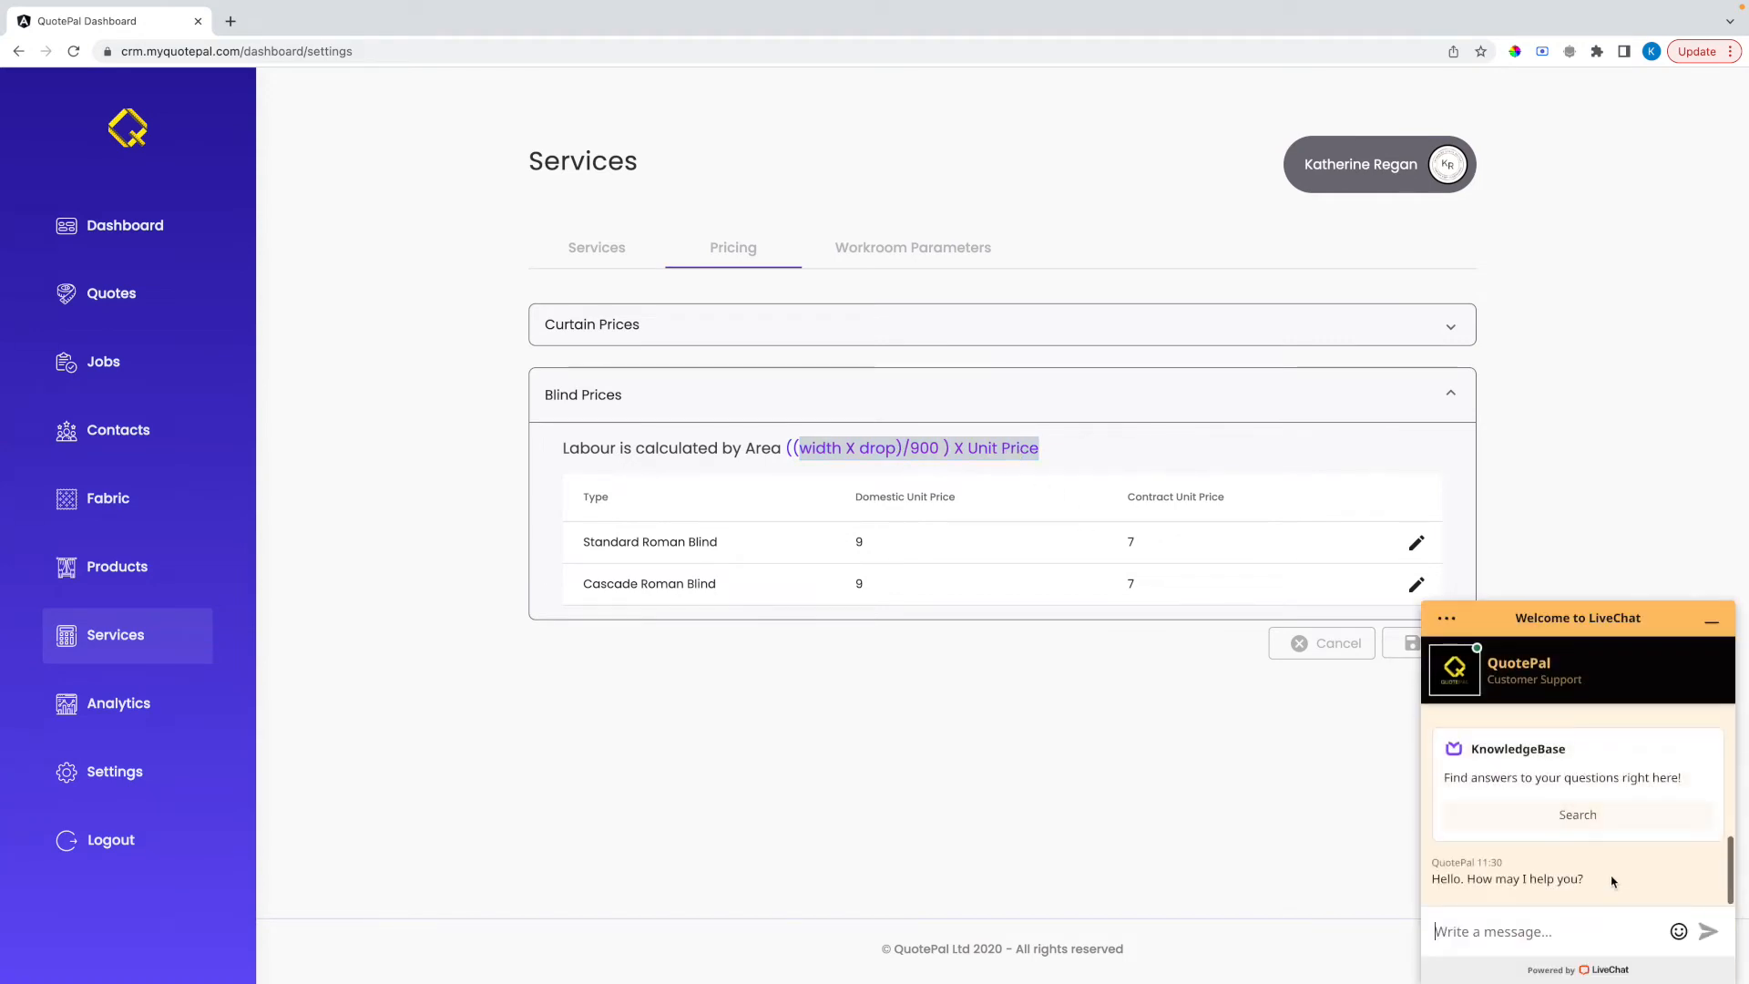
{"action": "left_click", "coordinate": [1521, 814]}
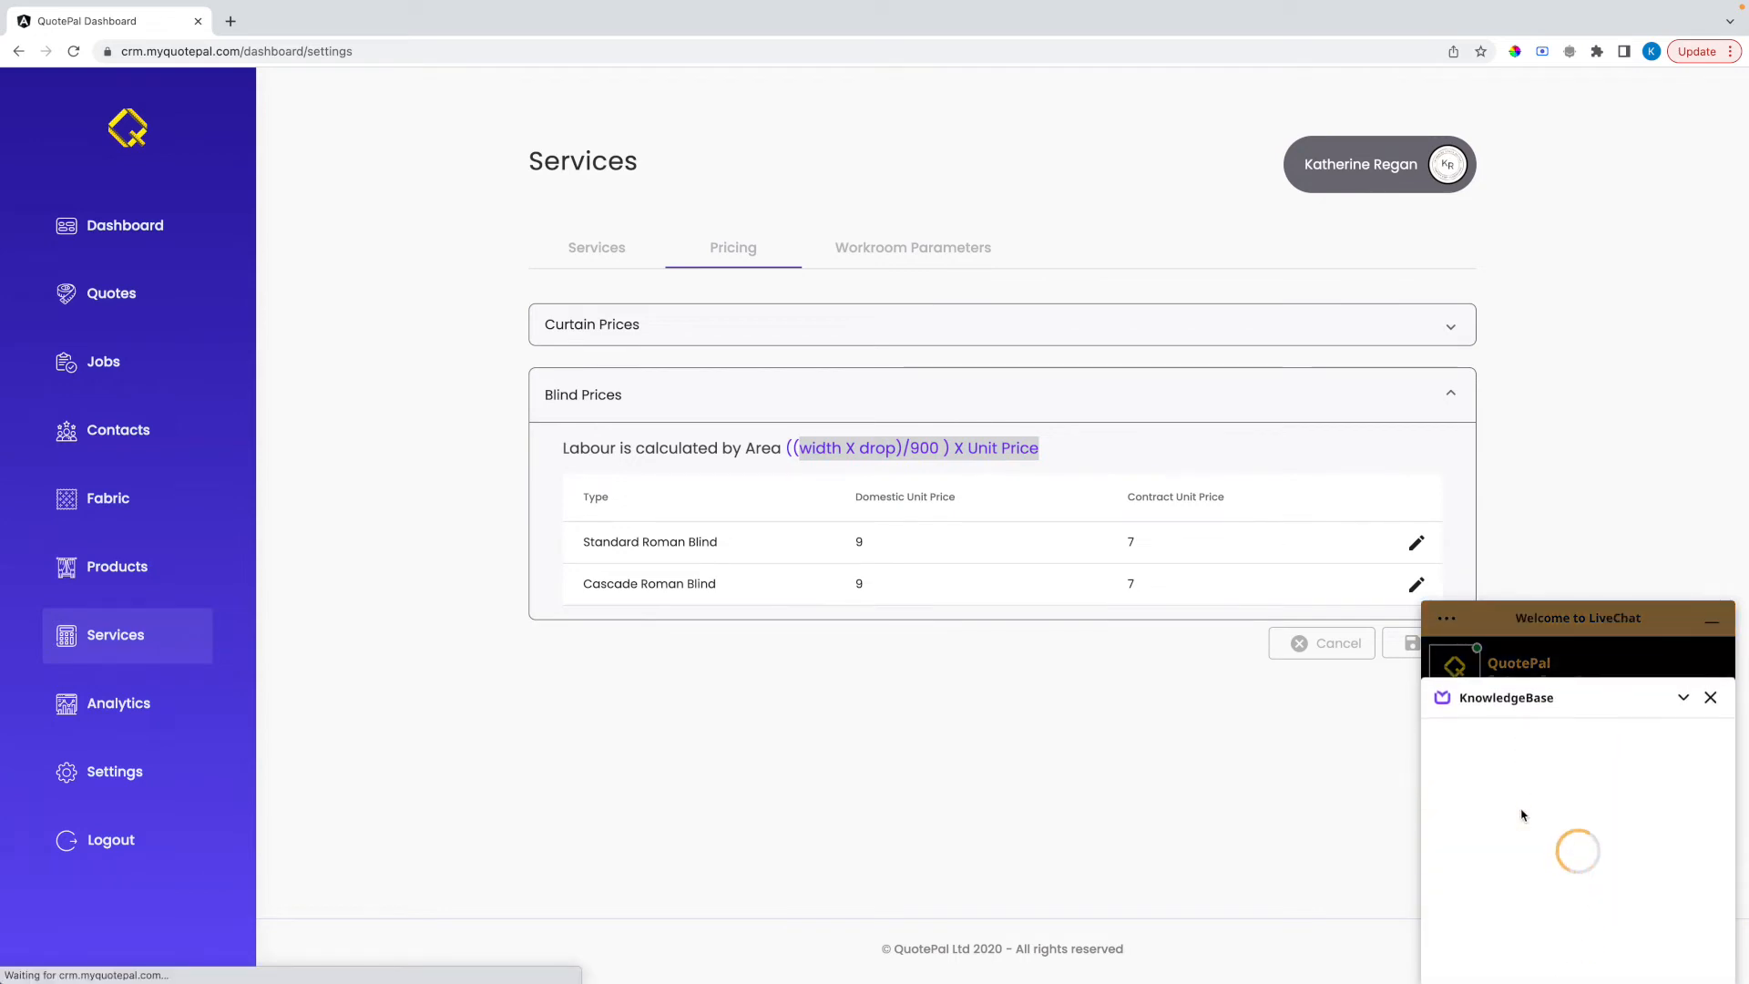
{"action": "left_click", "coordinate": [1526, 784]}
{"action": "type", "text": "roman blind"}
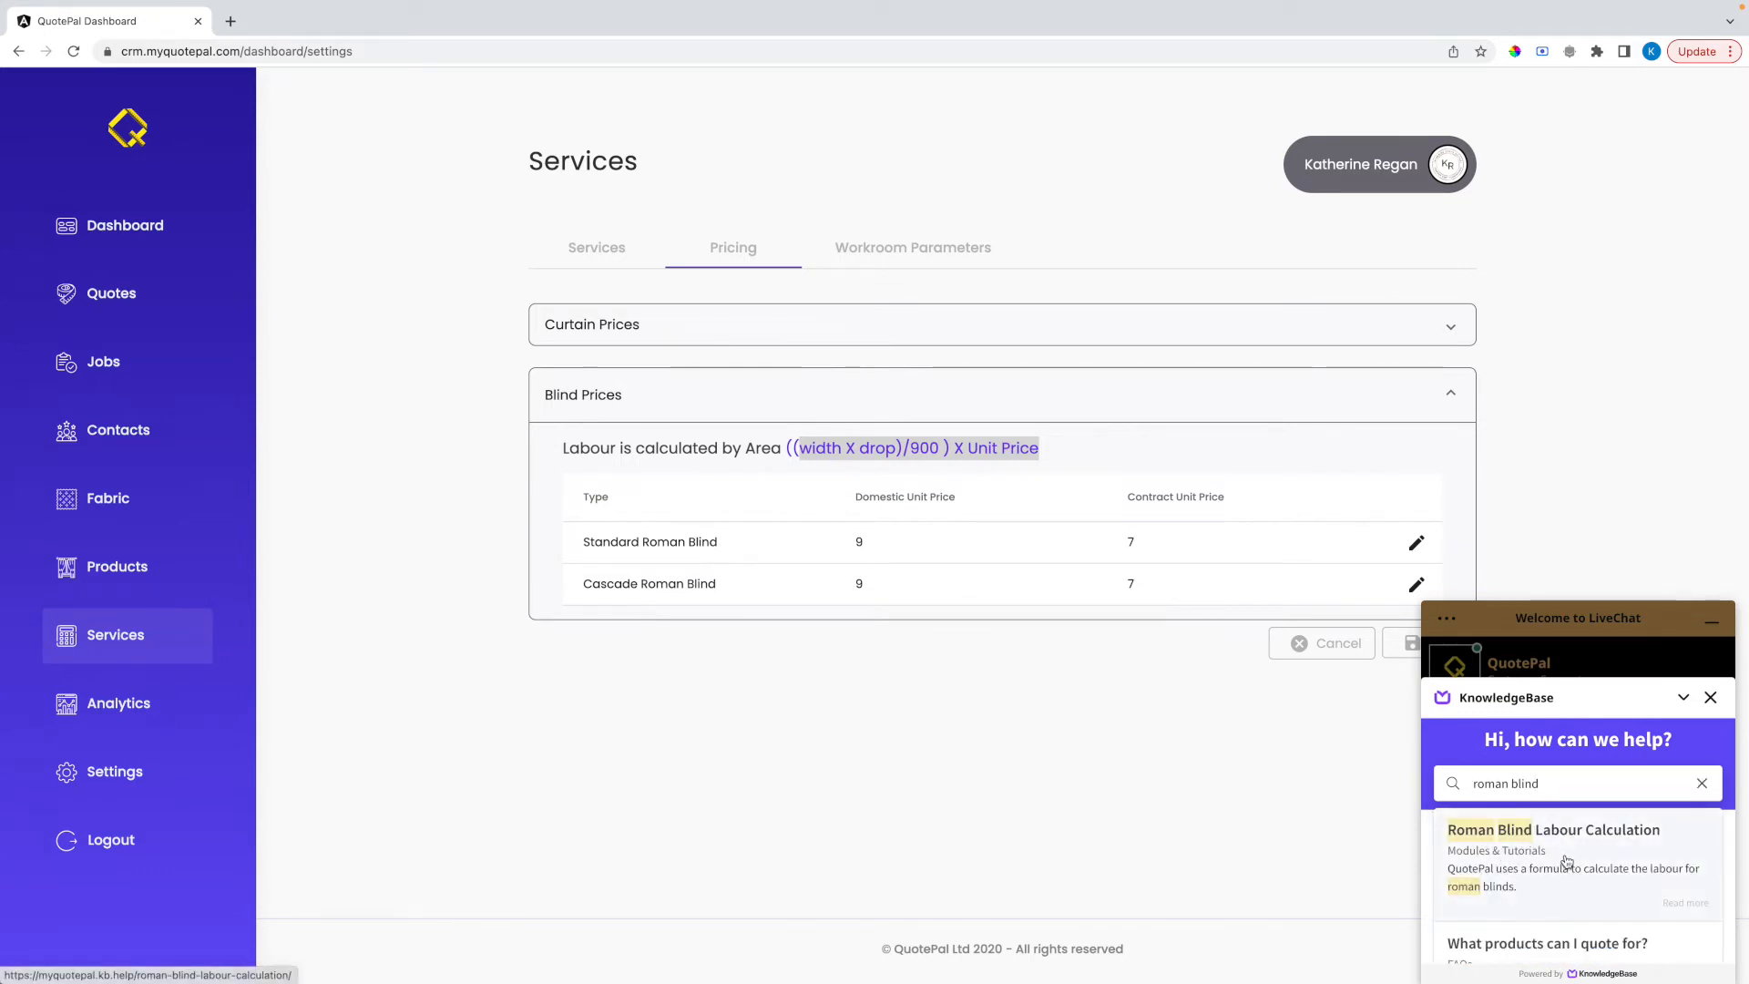
{"action": "left_click", "coordinate": [1710, 697]}
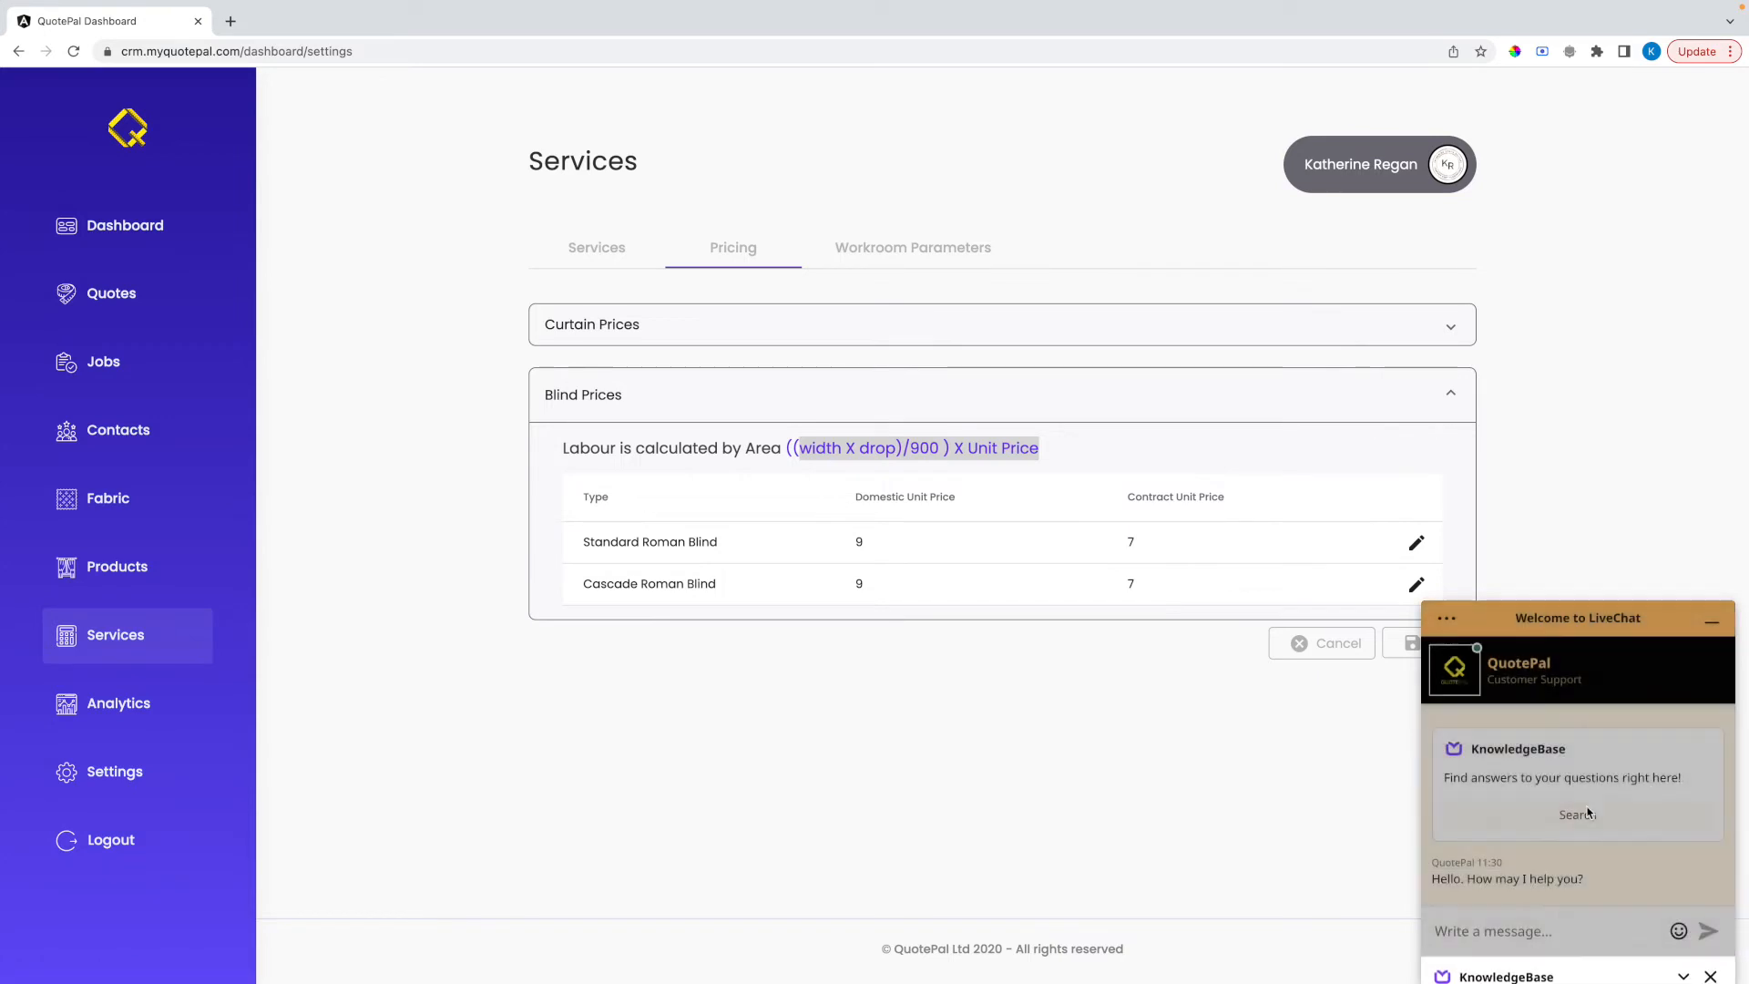
Write "hello.." as a message in the support live chat and minimize the chat window
{"action": "left_click", "coordinate": [1517, 924]}
{"action": "type", "text": "hel"}
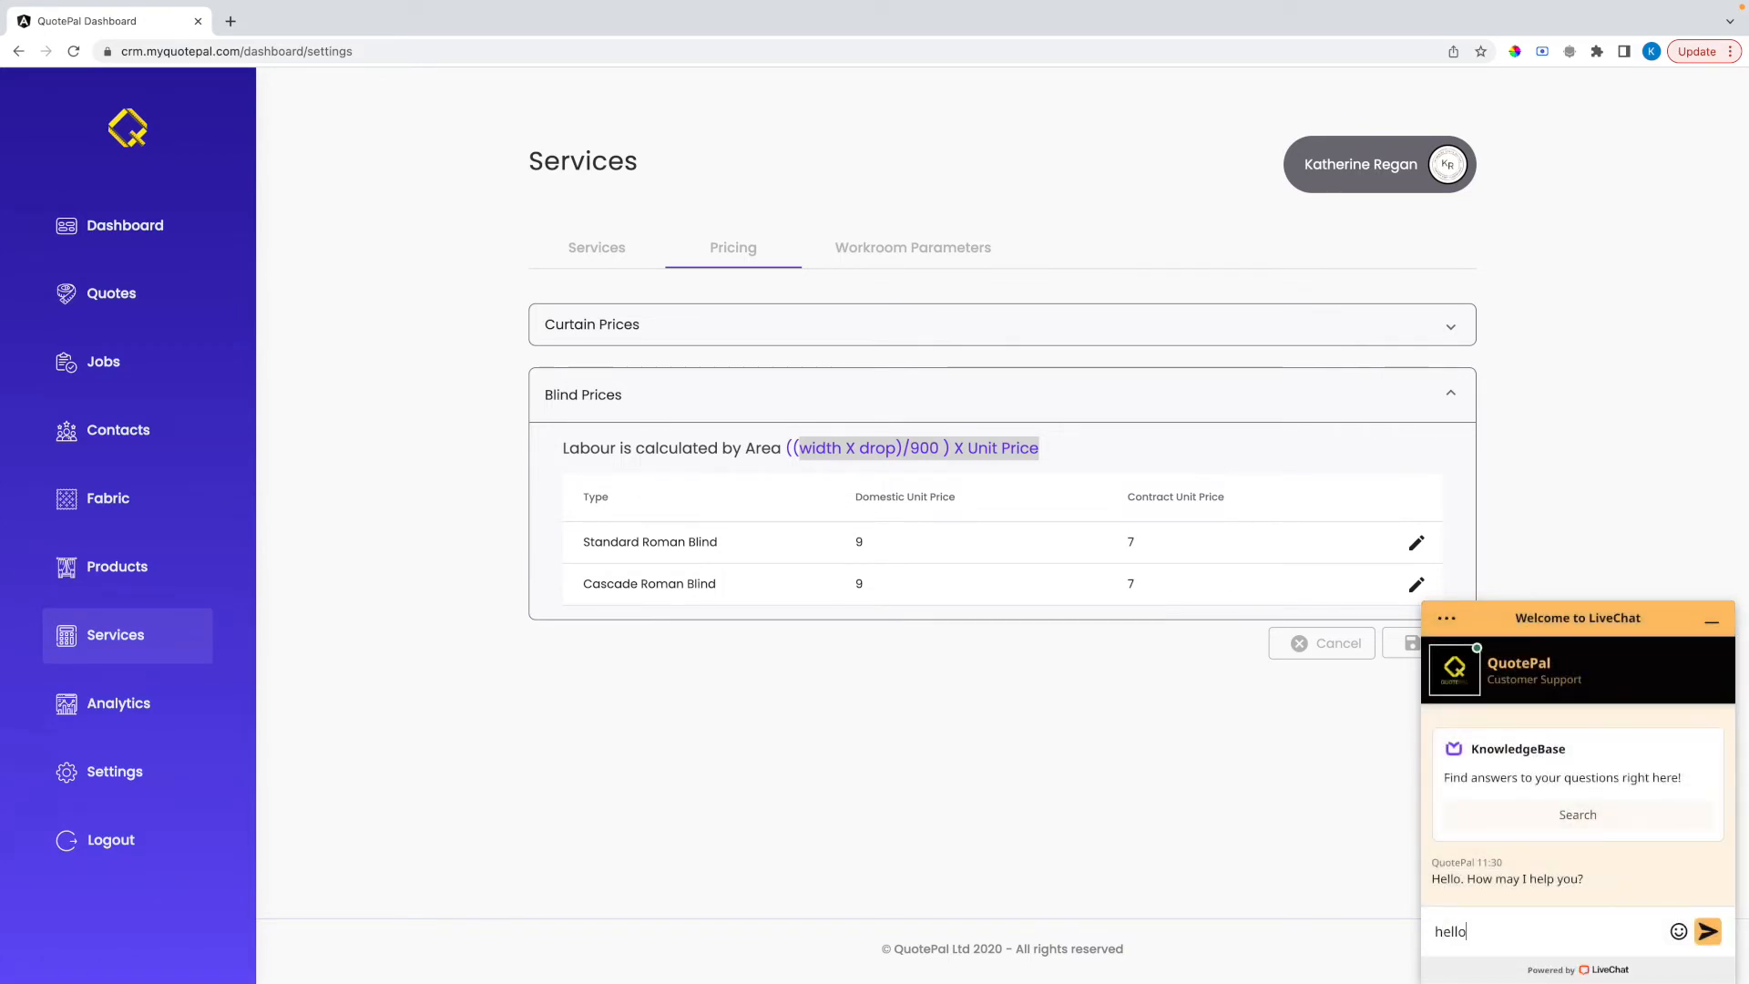
{"action": "type", "text": "lo..."}
{"action": "left_click", "coordinate": [1712, 620]}
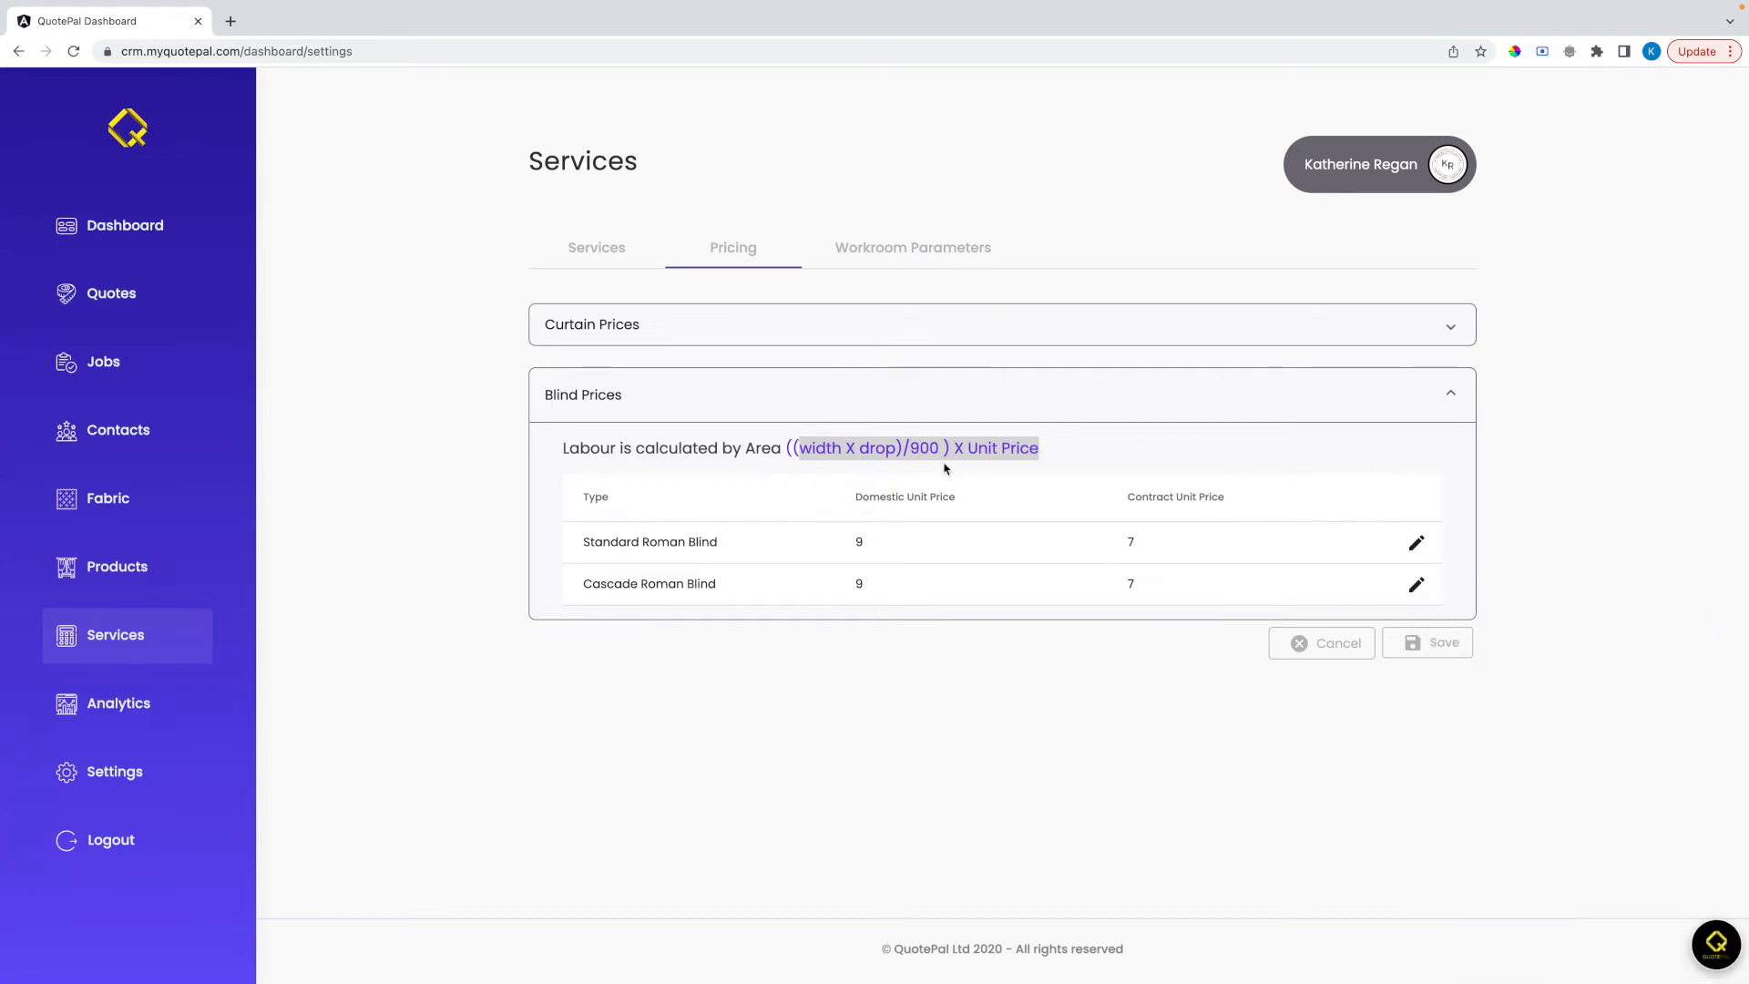
In the curtain workroom parameters, set Hem Allowance to 6 cm and Head Allowance to 20 cm for both lining and interlining
{"action": "left_click", "coordinate": [865, 254]}
{"action": "left_click", "coordinate": [792, 320]}
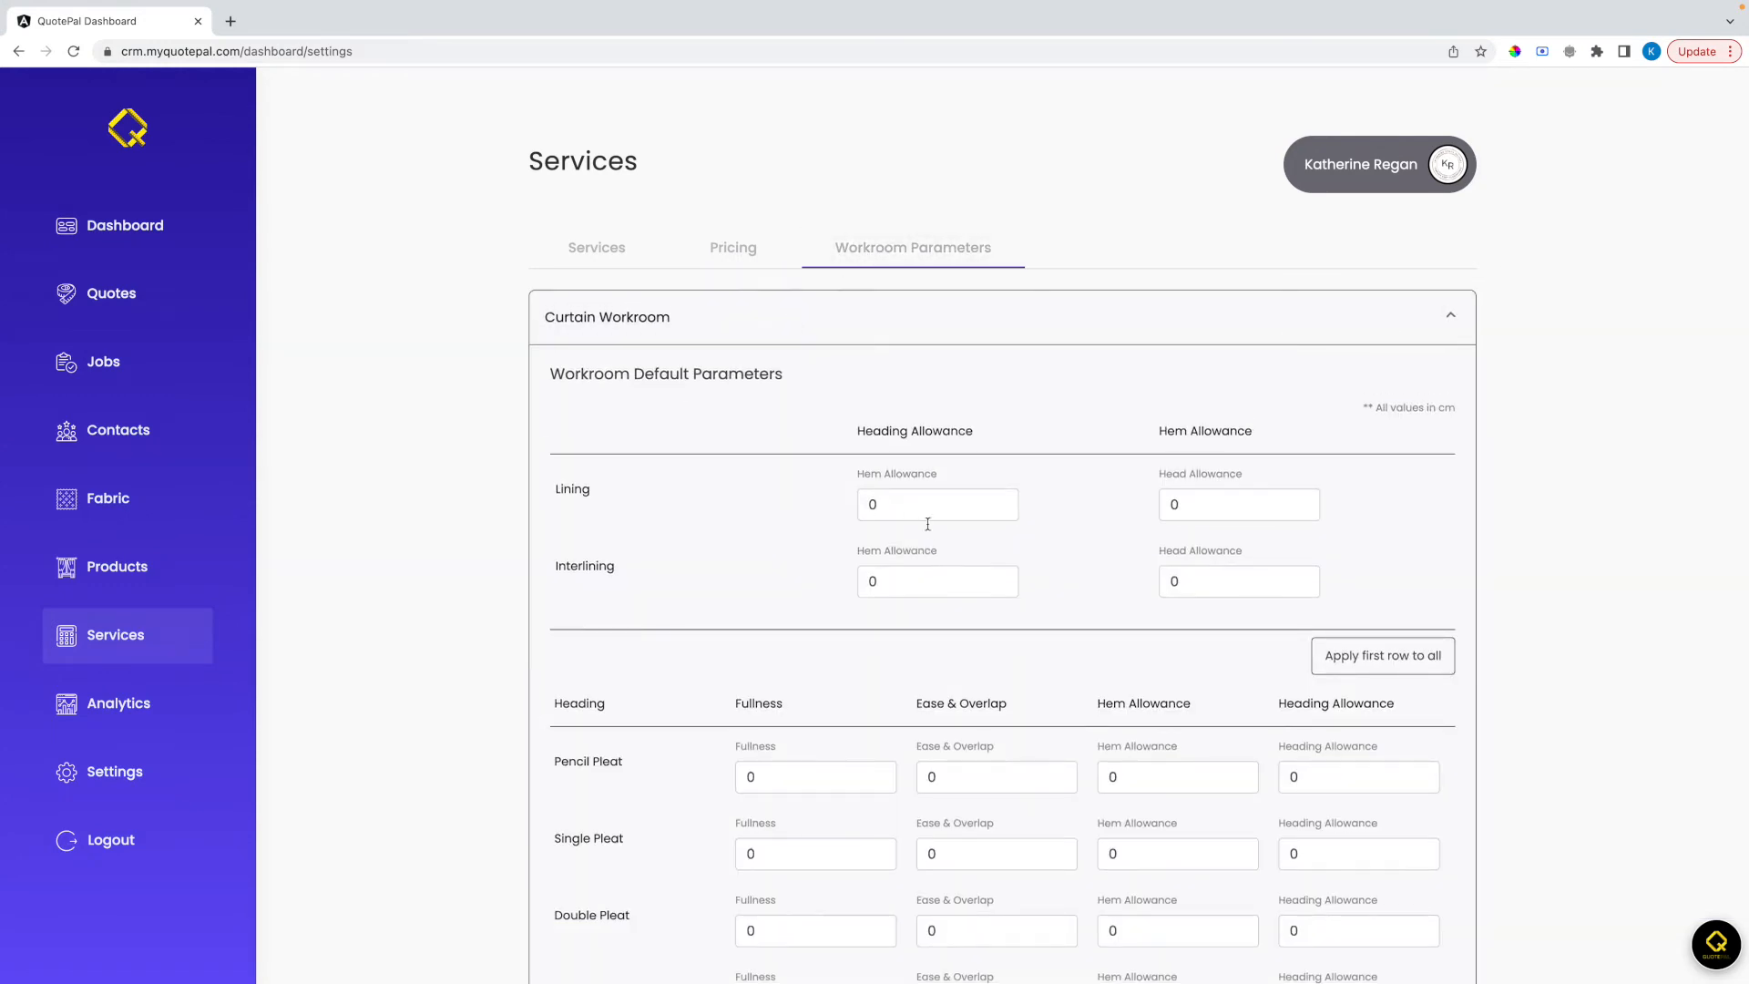
{"action": "left_click", "coordinate": [904, 509]}
{"action": "type", "text": "6"}
{"action": "key", "text": "Tab"}
{"action": "type", "text": "20"}
{"action": "key", "text": "Tab"}
{"action": "type", "text": "6"}
{"action": "key", "text": "Tab"}
{"action": "type", "text": "20"}
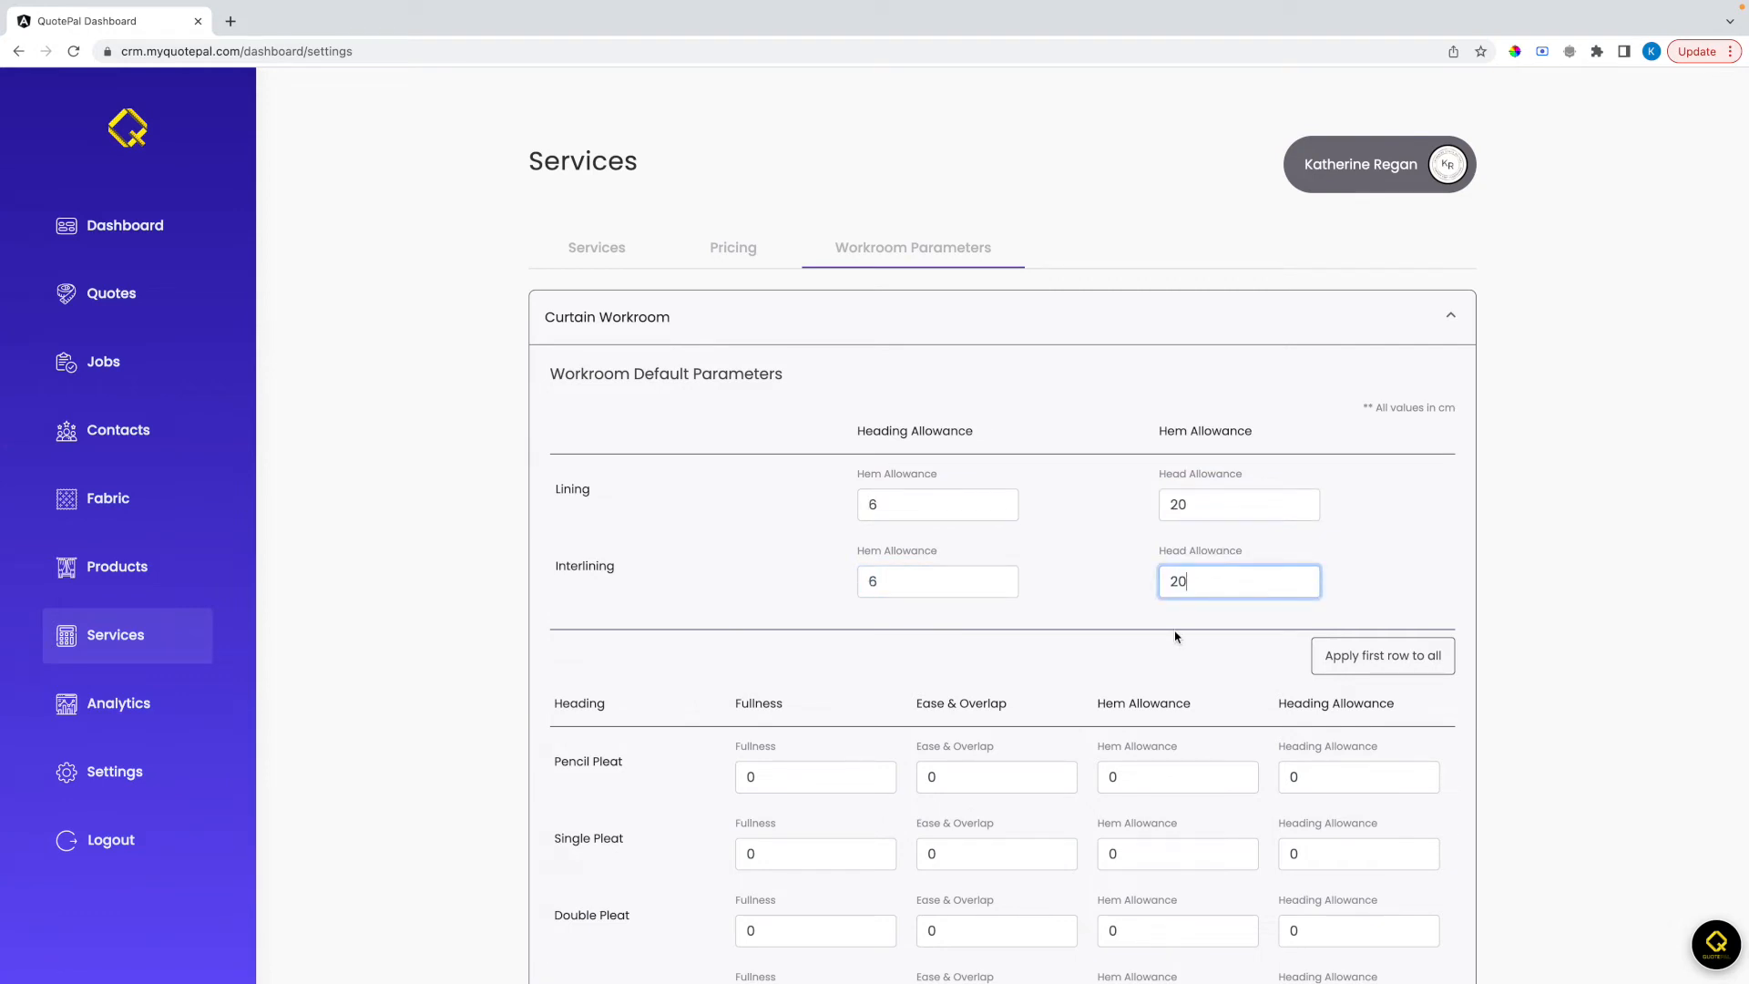
Set Pencil Pleat to fullness 2, ease and overlap 20, hem allowance 6 and heading allowance 24, and apply that row to all headings
{"action": "scroll", "coordinate": [1175, 632], "scroll_direction": "down", "scroll_amount": 2}
{"action": "left_click", "coordinate": [816, 593]}
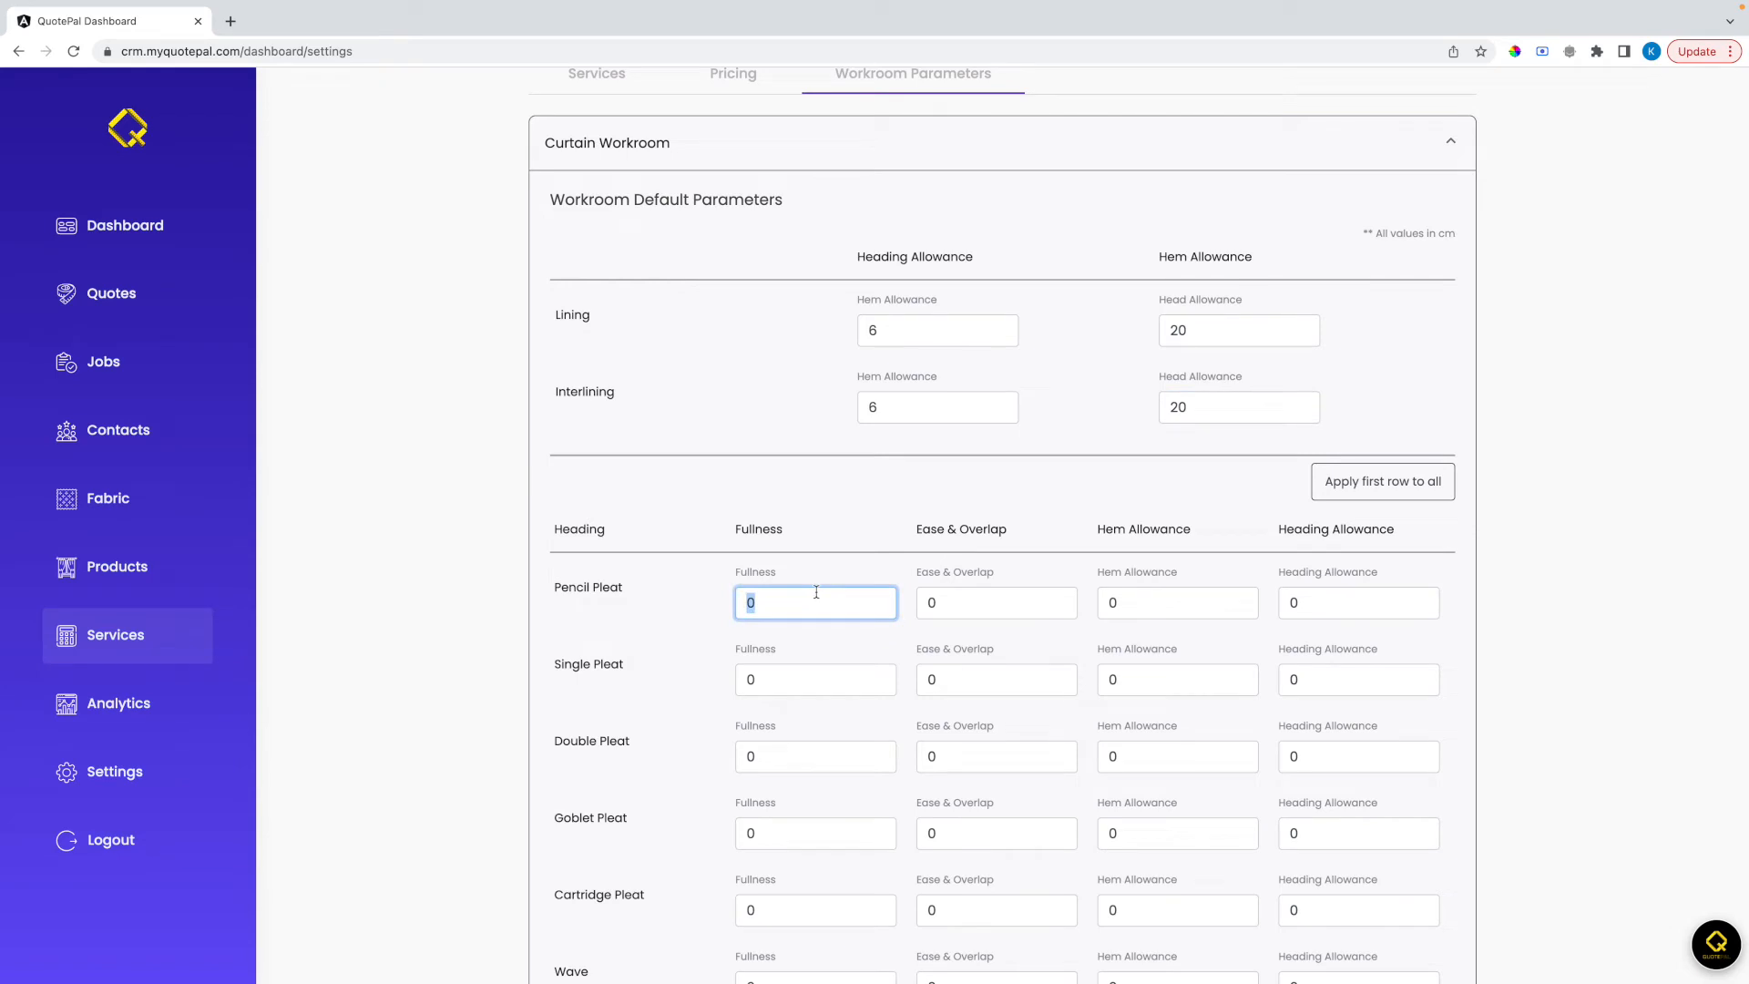
{"action": "type", "text": "2"}
{"action": "key", "text": "Tab"}
{"action": "type", "text": "20"}
{"action": "key", "text": "Tab"}
{"action": "key", "text": "Tab"}
{"action": "type", "text": "2"}
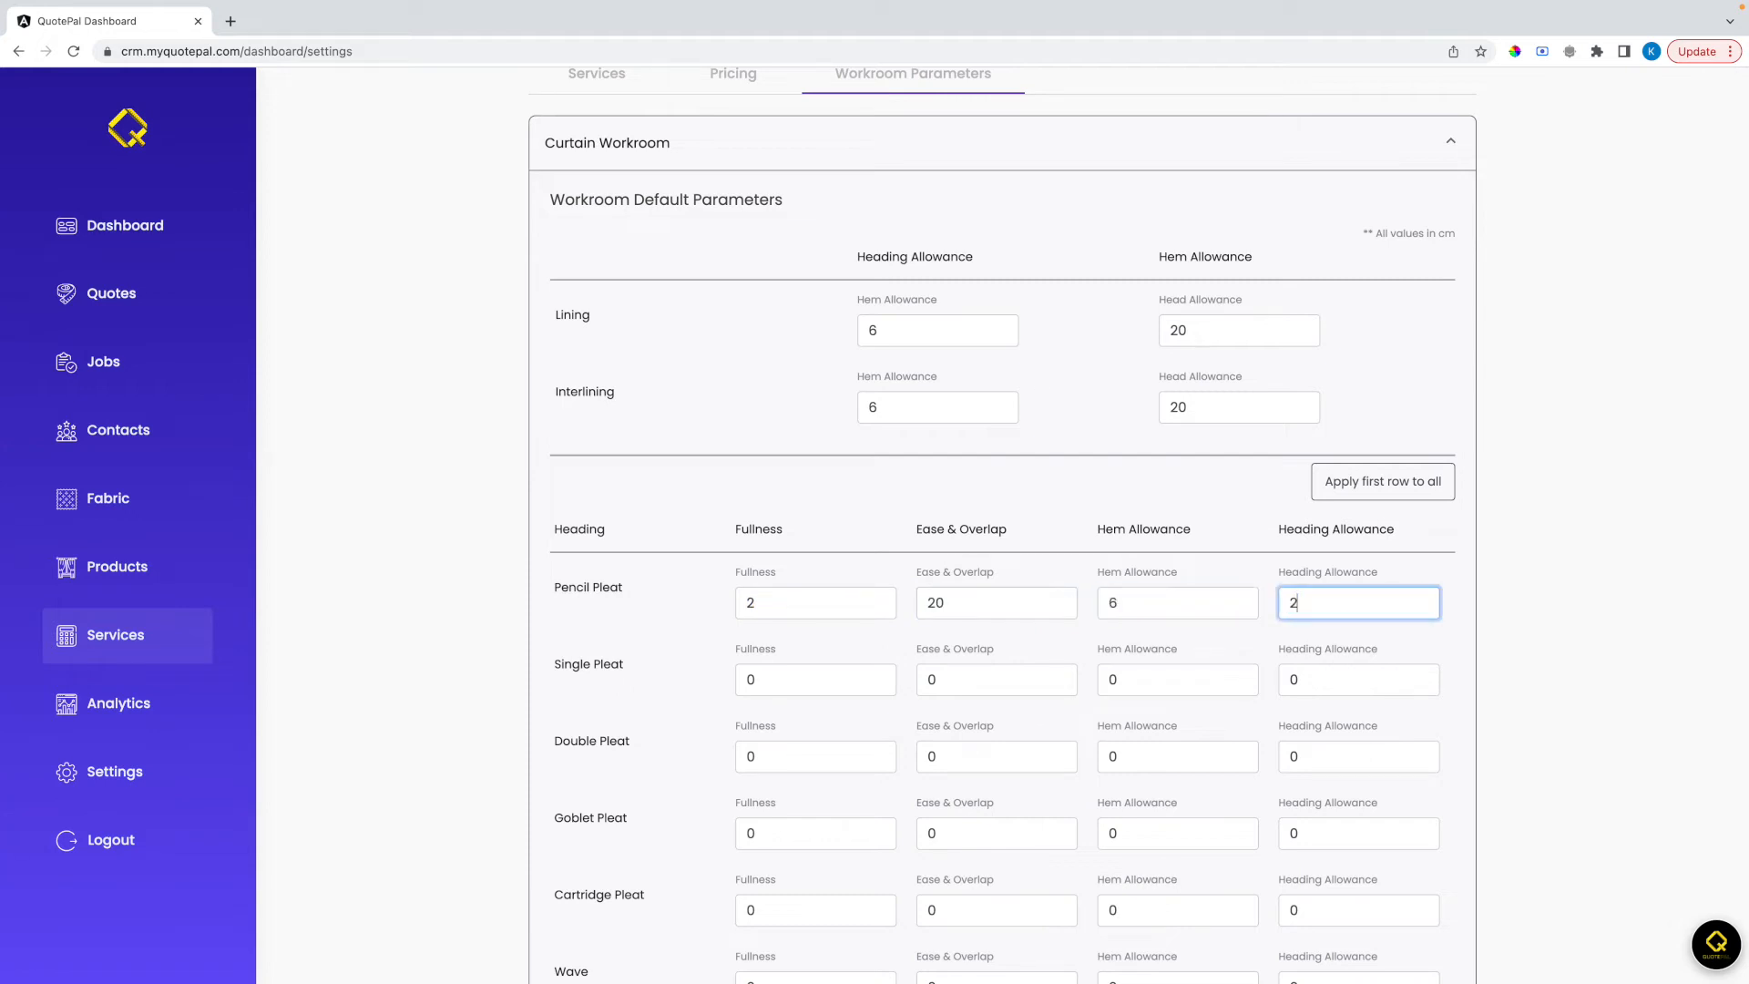
{"action": "scroll", "coordinate": [834, 671], "scroll_direction": "down", "scroll_amount": 2}
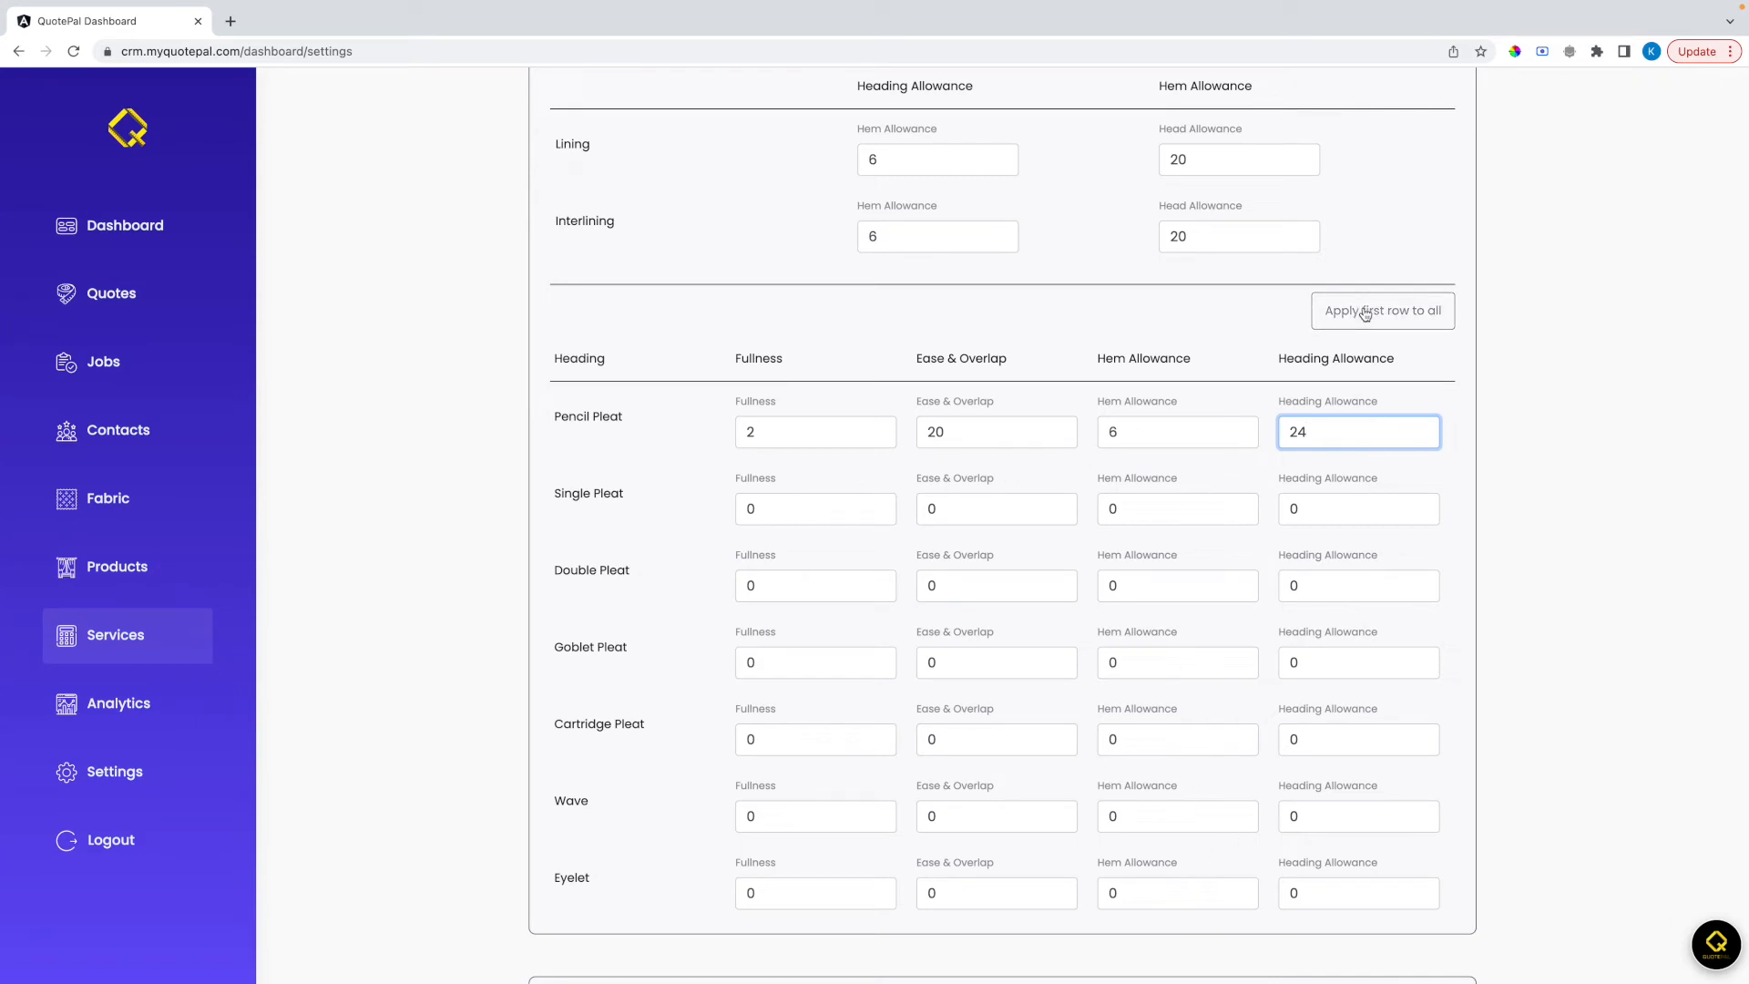
{"action": "left_click", "coordinate": [1399, 318]}
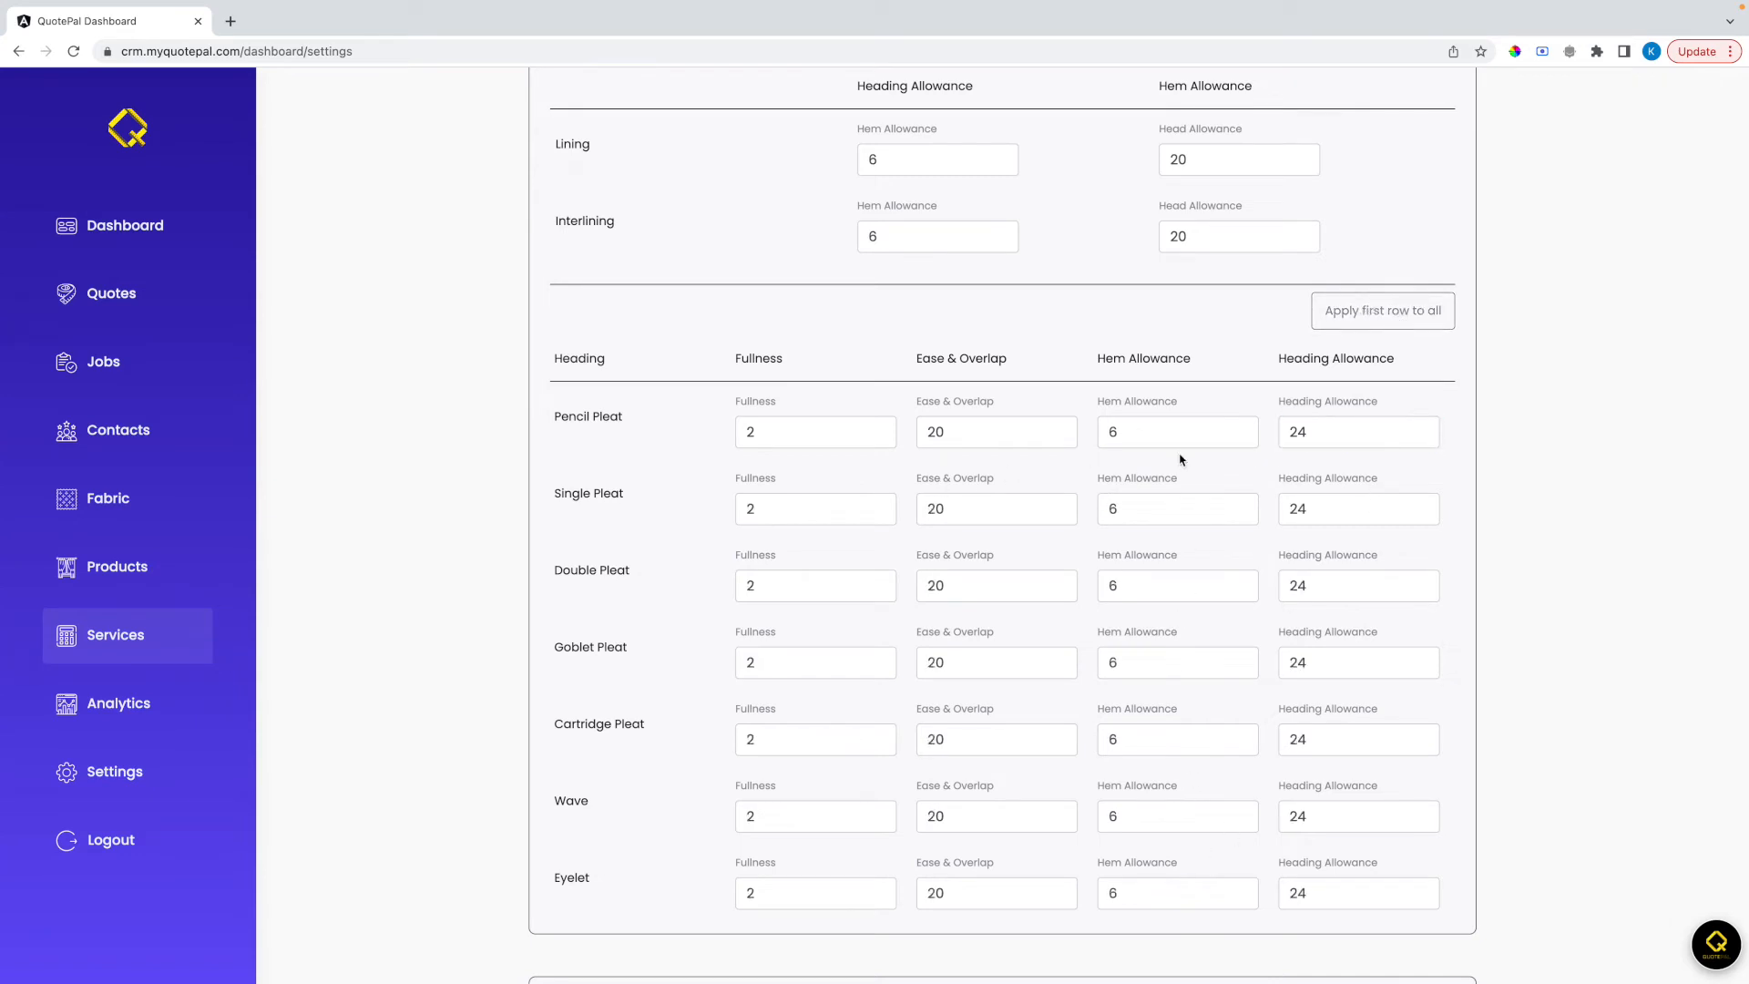
Set the fullness to 1.5 for Single Pleat, 2.5 for Double Pleat and 3 for Wave, and save the curtain workroom parameters
{"action": "left_click", "coordinate": [757, 508]}
{"action": "key", "text": "BackSpace"}
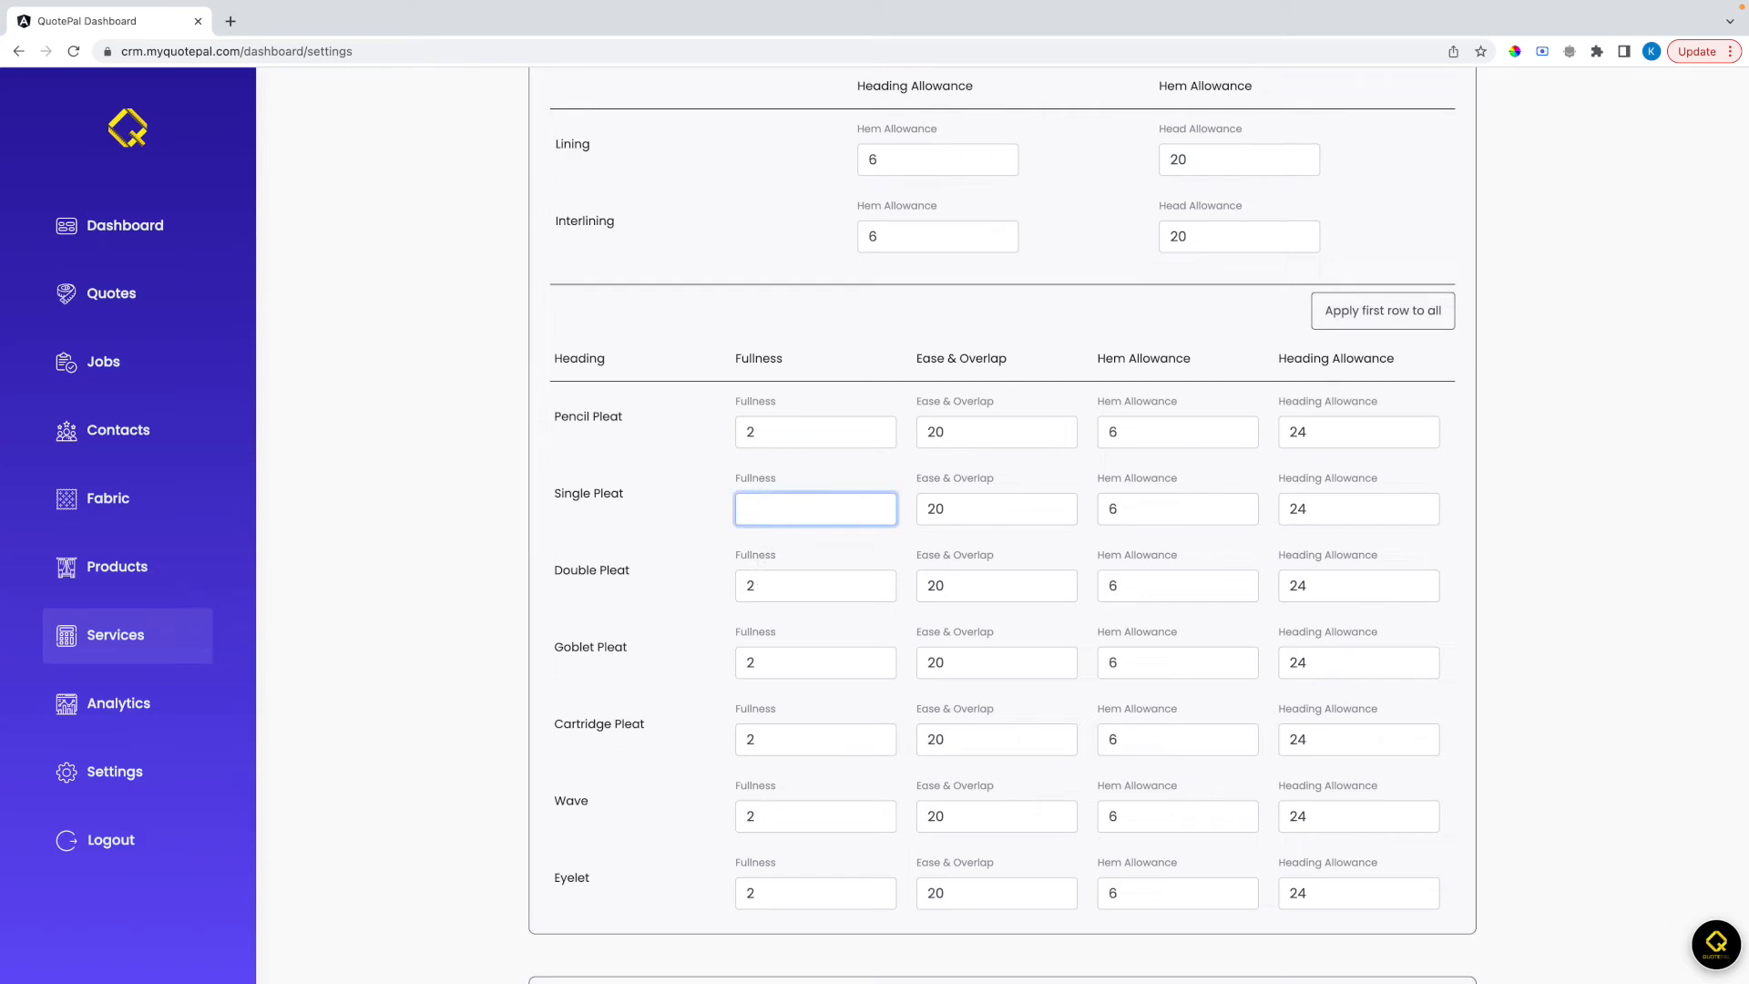
{"action": "left_click", "coordinate": [770, 588]}
{"action": "left_click", "coordinate": [765, 815]}
{"action": "key", "text": "BackSpace"}
{"action": "type", "text": "3"}
{"action": "scroll", "coordinate": [1382, 829], "scroll_direction": "down", "scroll_amount": 3}
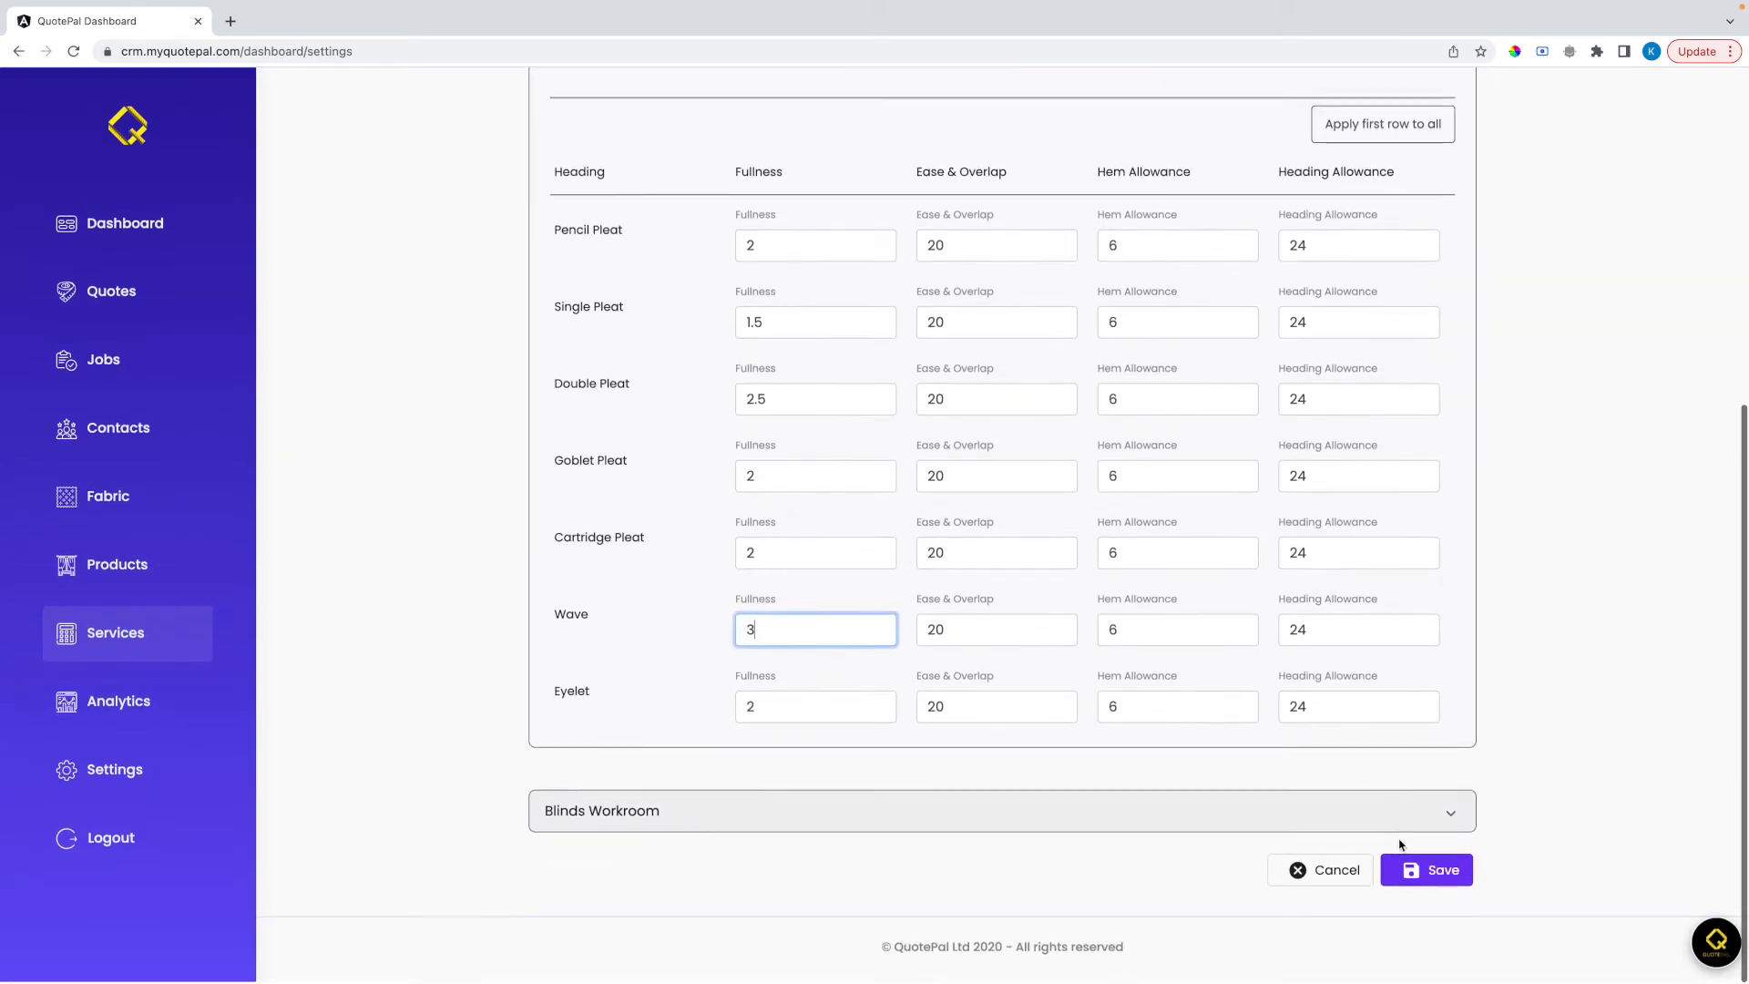
{"action": "left_click", "coordinate": [1425, 869]}
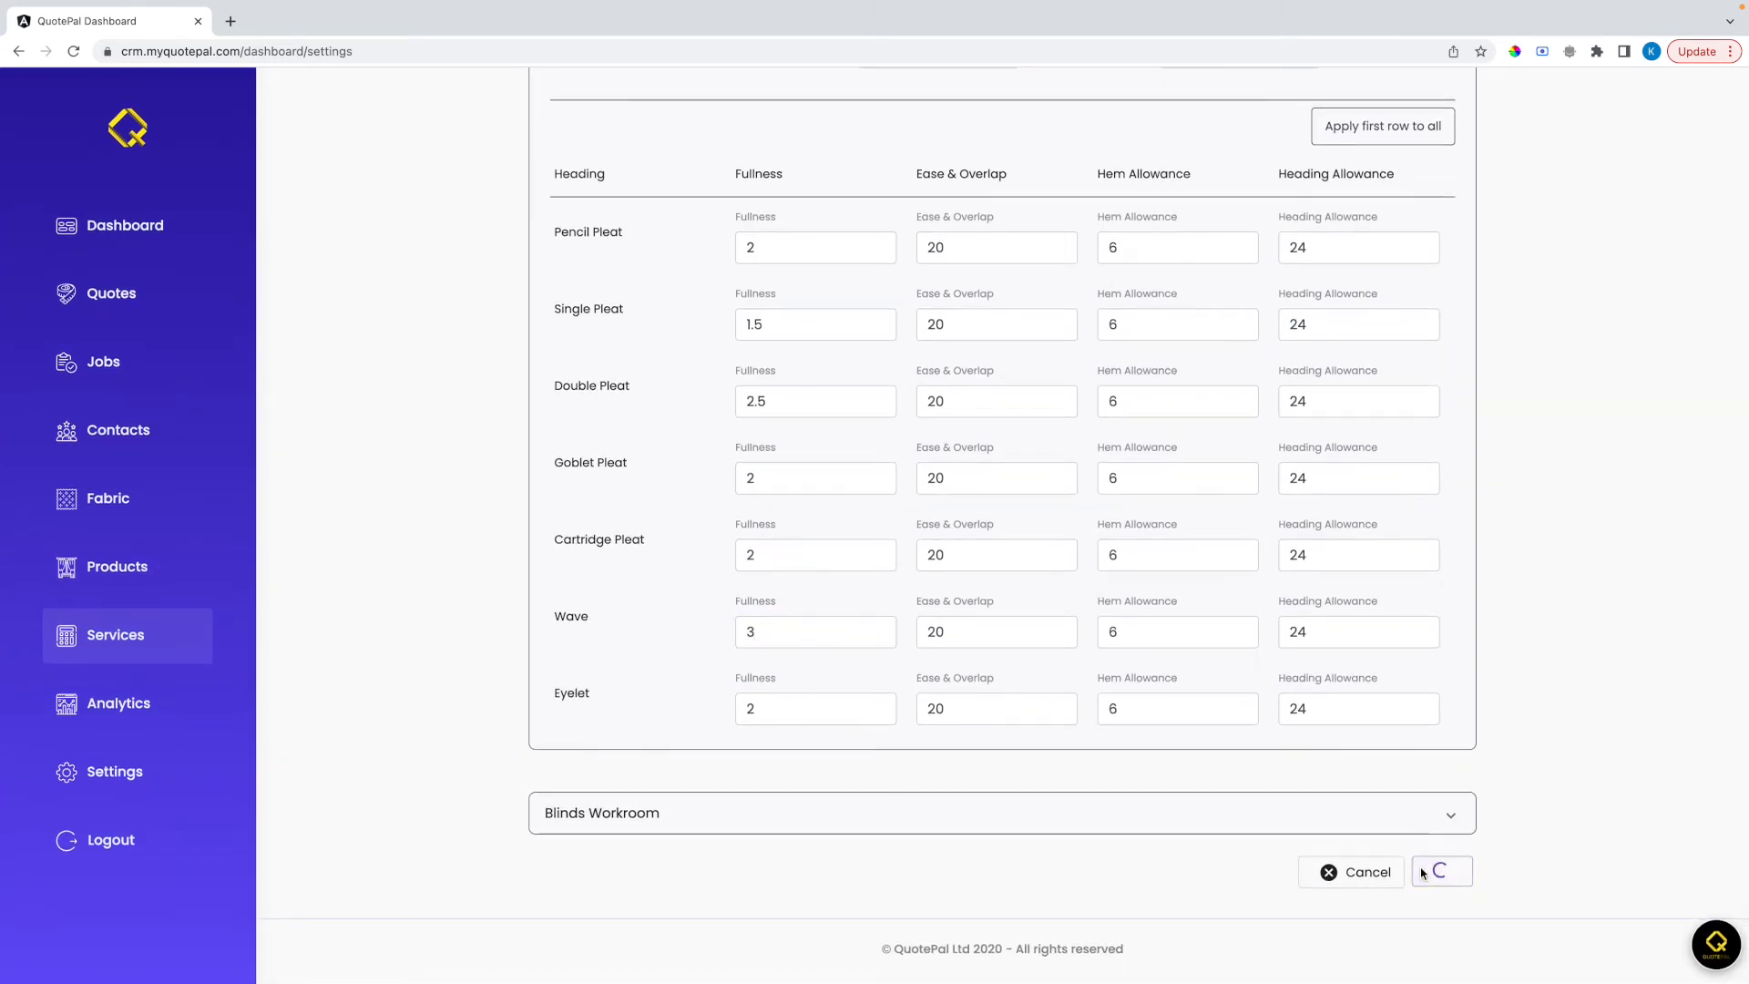
Set the face fabric additional width to 15 cm in the blinds workroom parameters
{"action": "left_click", "coordinate": [925, 819]}
{"action": "scroll", "coordinate": [926, 819], "scroll_direction": "down", "scroll_amount": 4}
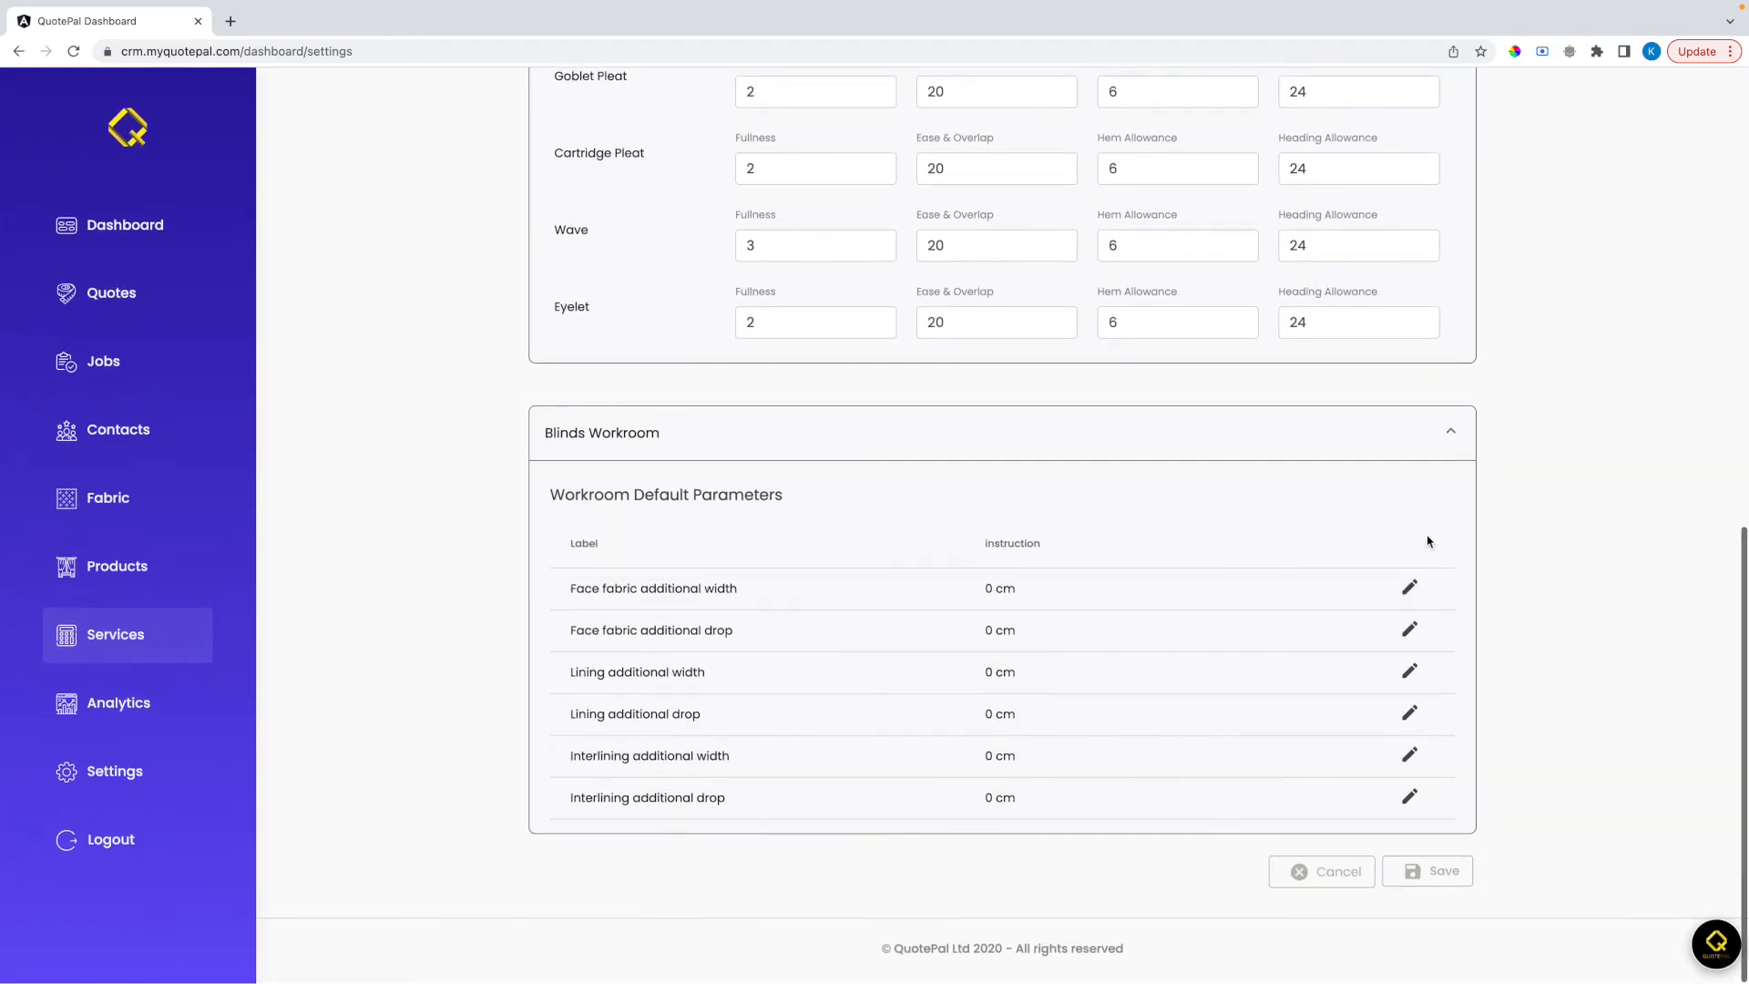
{"action": "left_click", "coordinate": [1409, 587]}
{"action": "left_click", "coordinate": [976, 702]}
{"action": "key", "text": "BackSpace"}
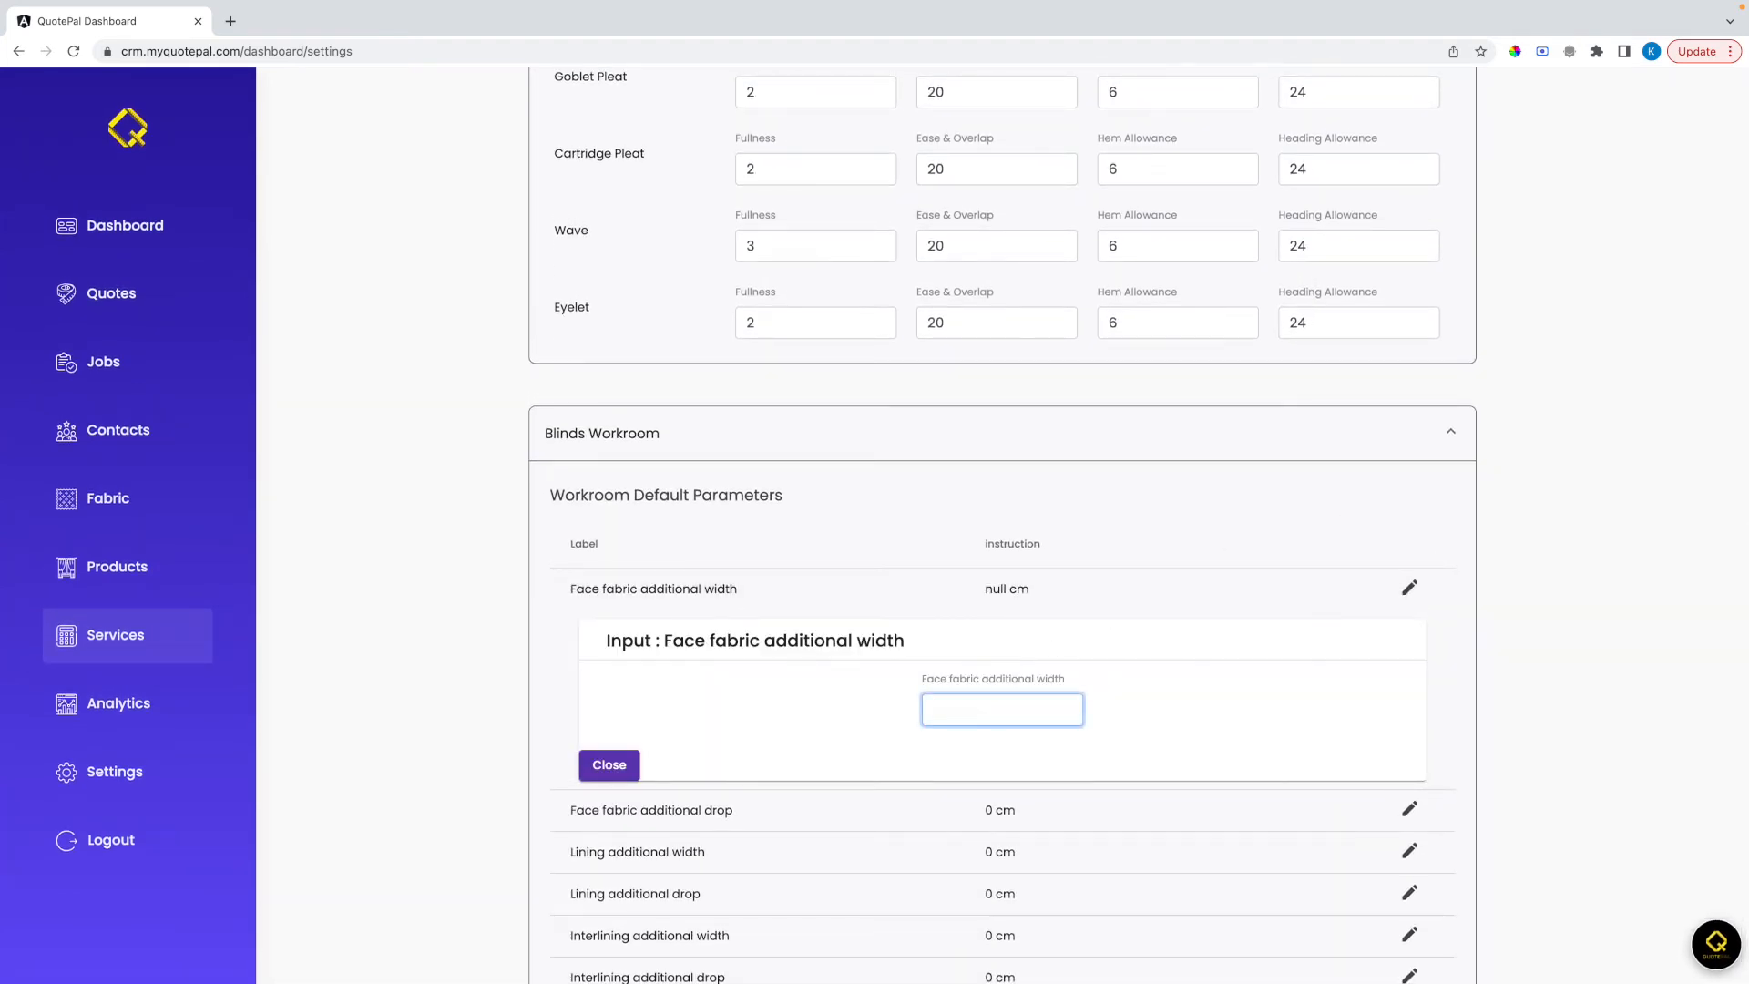
{"action": "type", "text": "15"}
{"action": "left_click", "coordinate": [609, 764]}
Set the face fabric additional drop to 18 cm in the blinds workroom parameters
{"action": "left_click", "coordinate": [1409, 628]}
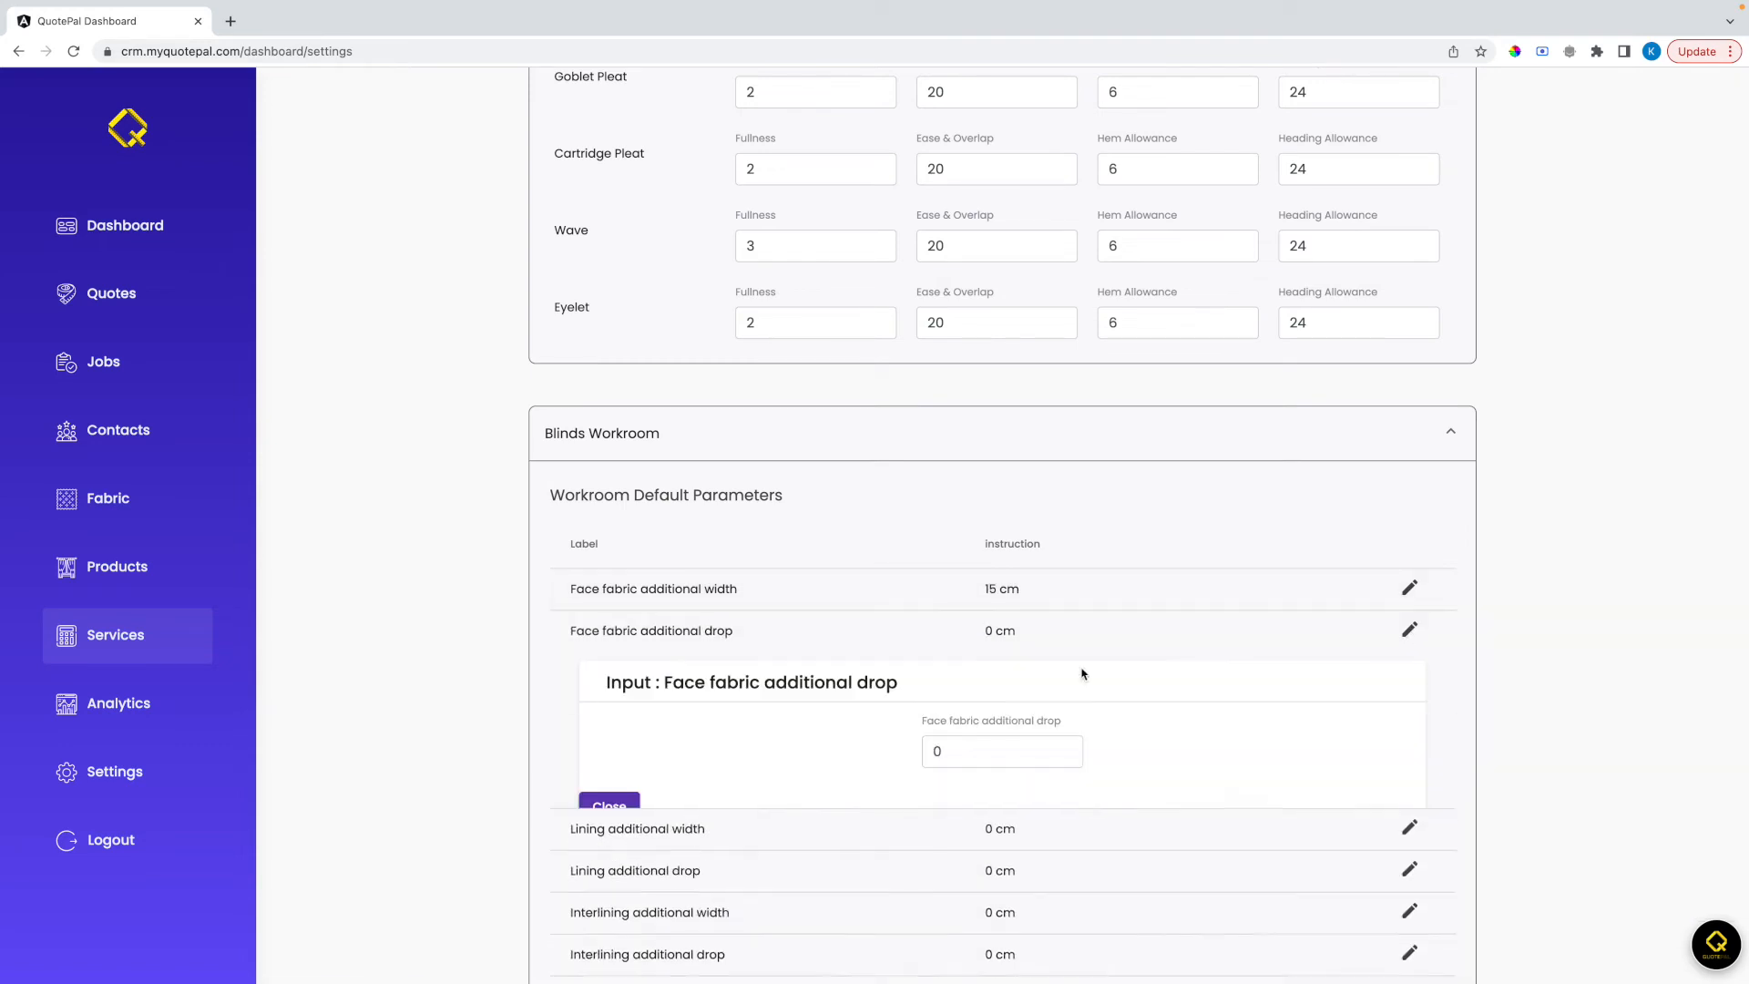
{"action": "left_click", "coordinate": [963, 753]}
{"action": "key", "text": "BackSpace"}
{"action": "type", "text": "18"}
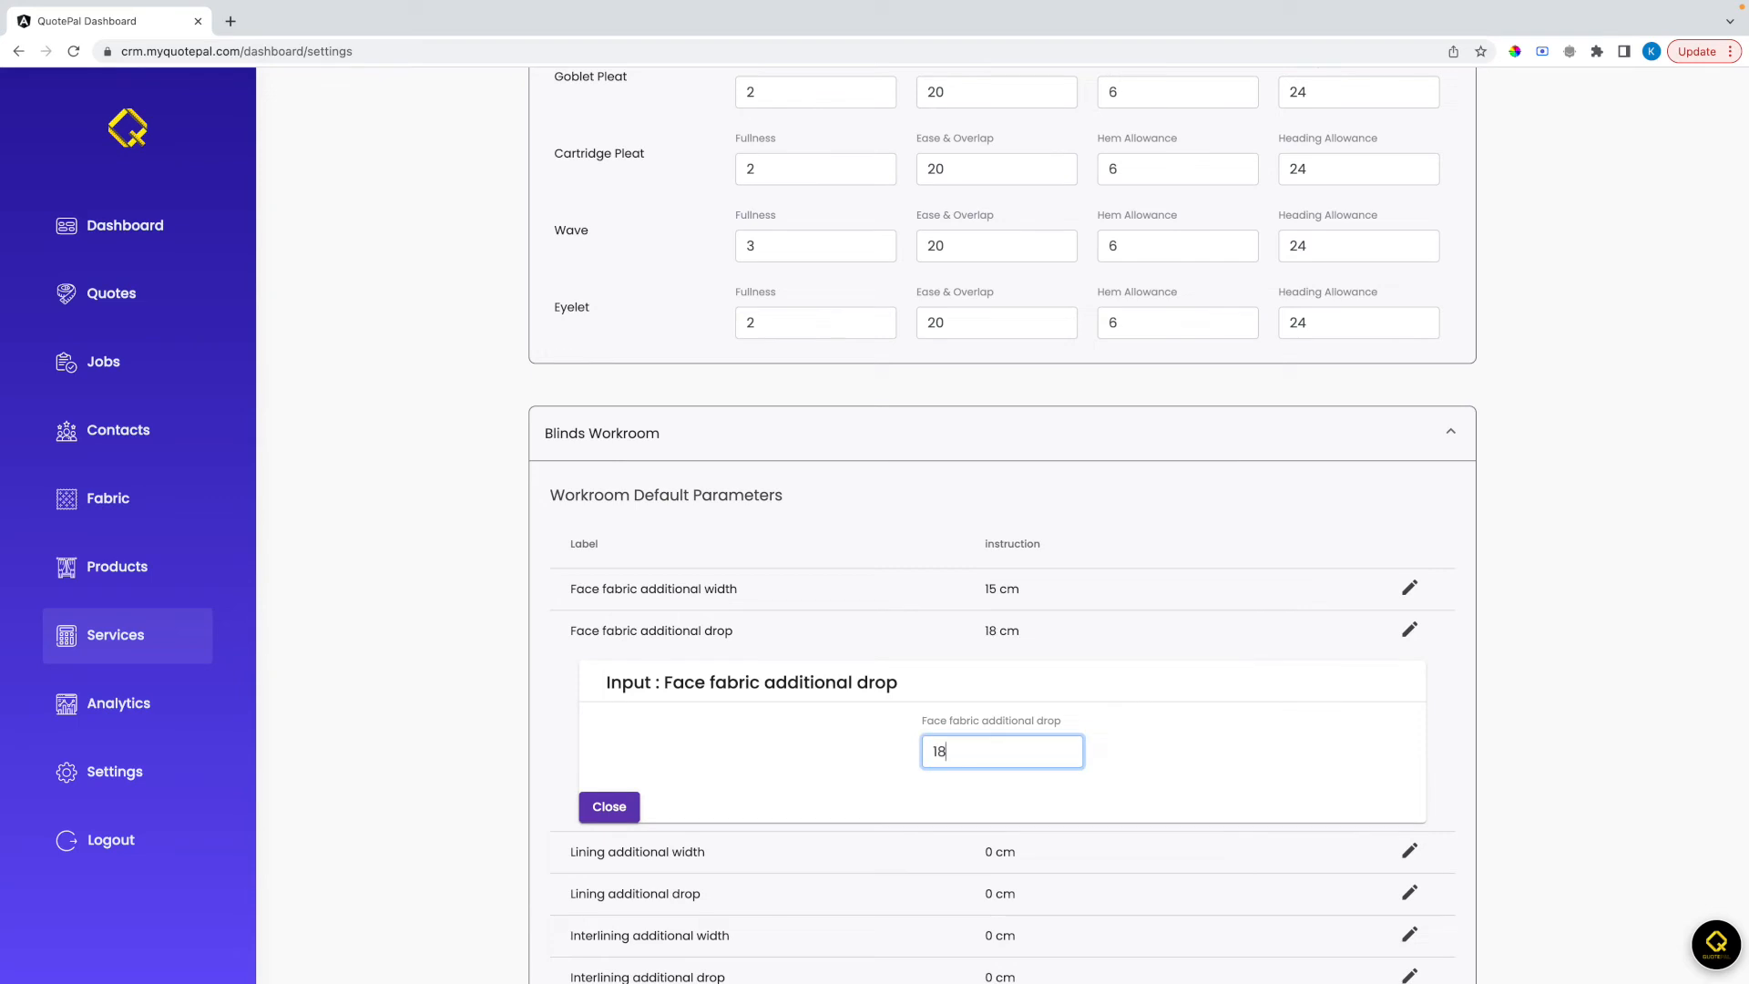
{"action": "left_click", "coordinate": [610, 806]}
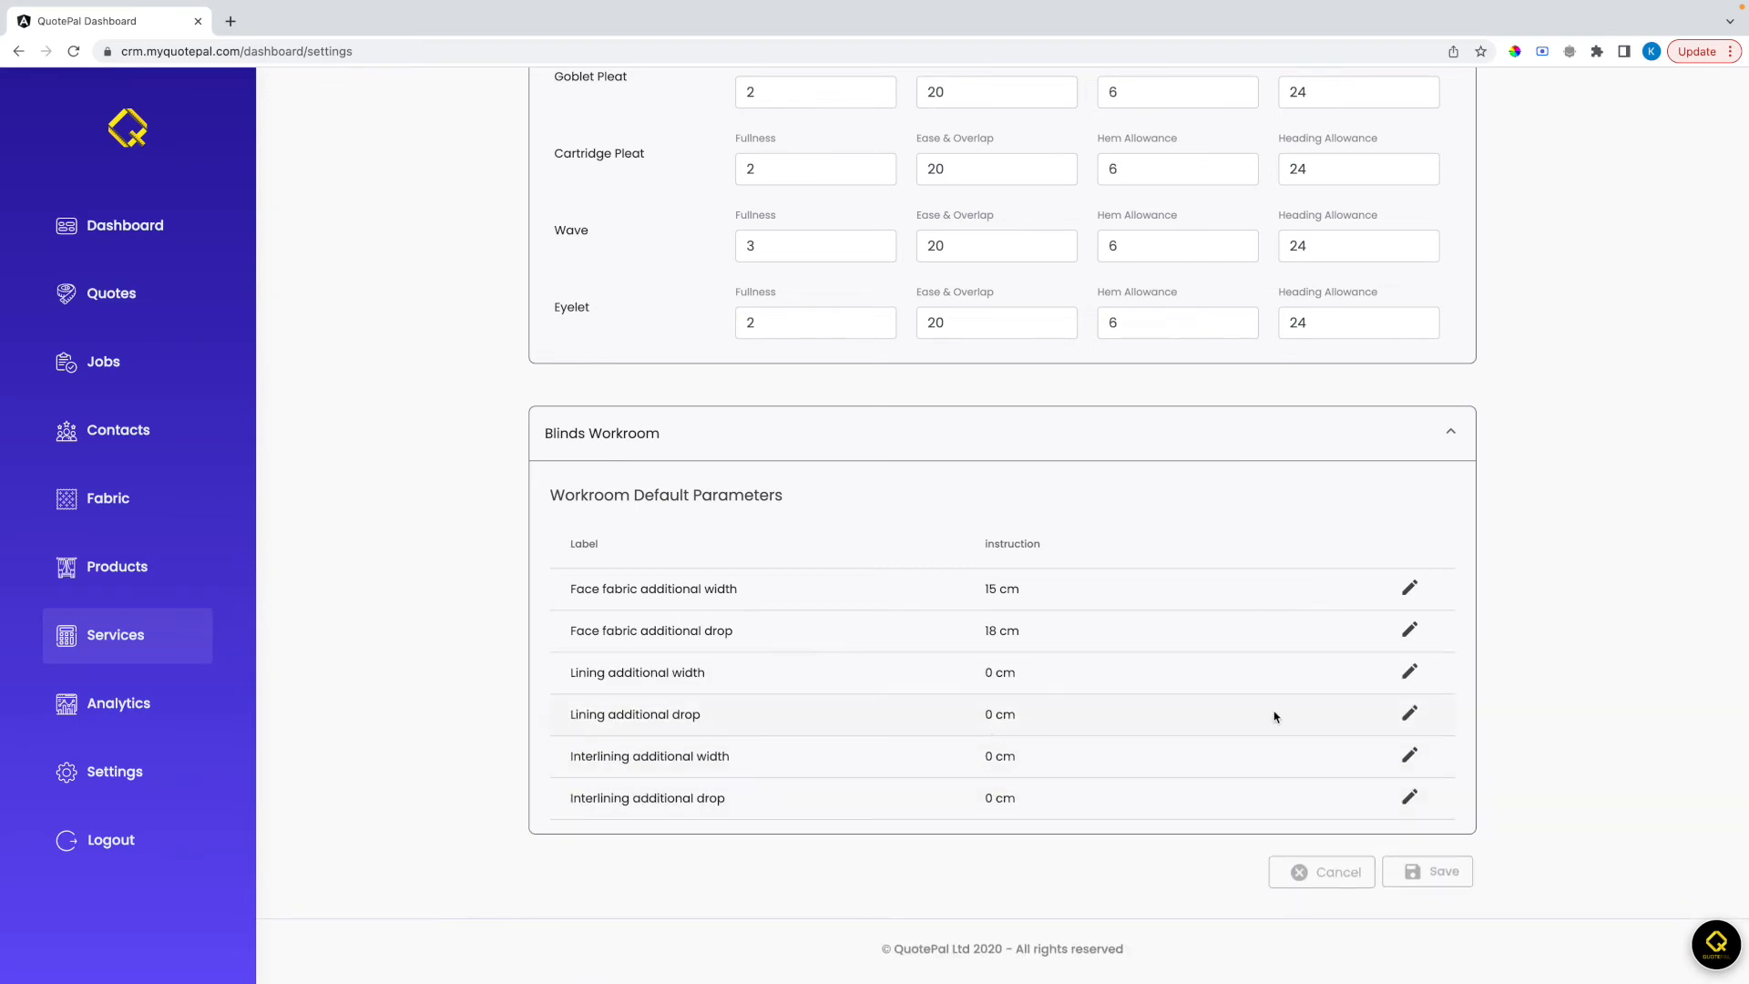
Set the lining additional drop to 18 cm in the blinds workroom parameters
{"action": "left_click", "coordinate": [1409, 713]}
{"action": "left_click", "coordinate": [997, 821]}
{"action": "key", "text": "BackSpace"}
{"action": "type", "text": "18"}
{"action": "left_click", "coordinate": [632, 897]}
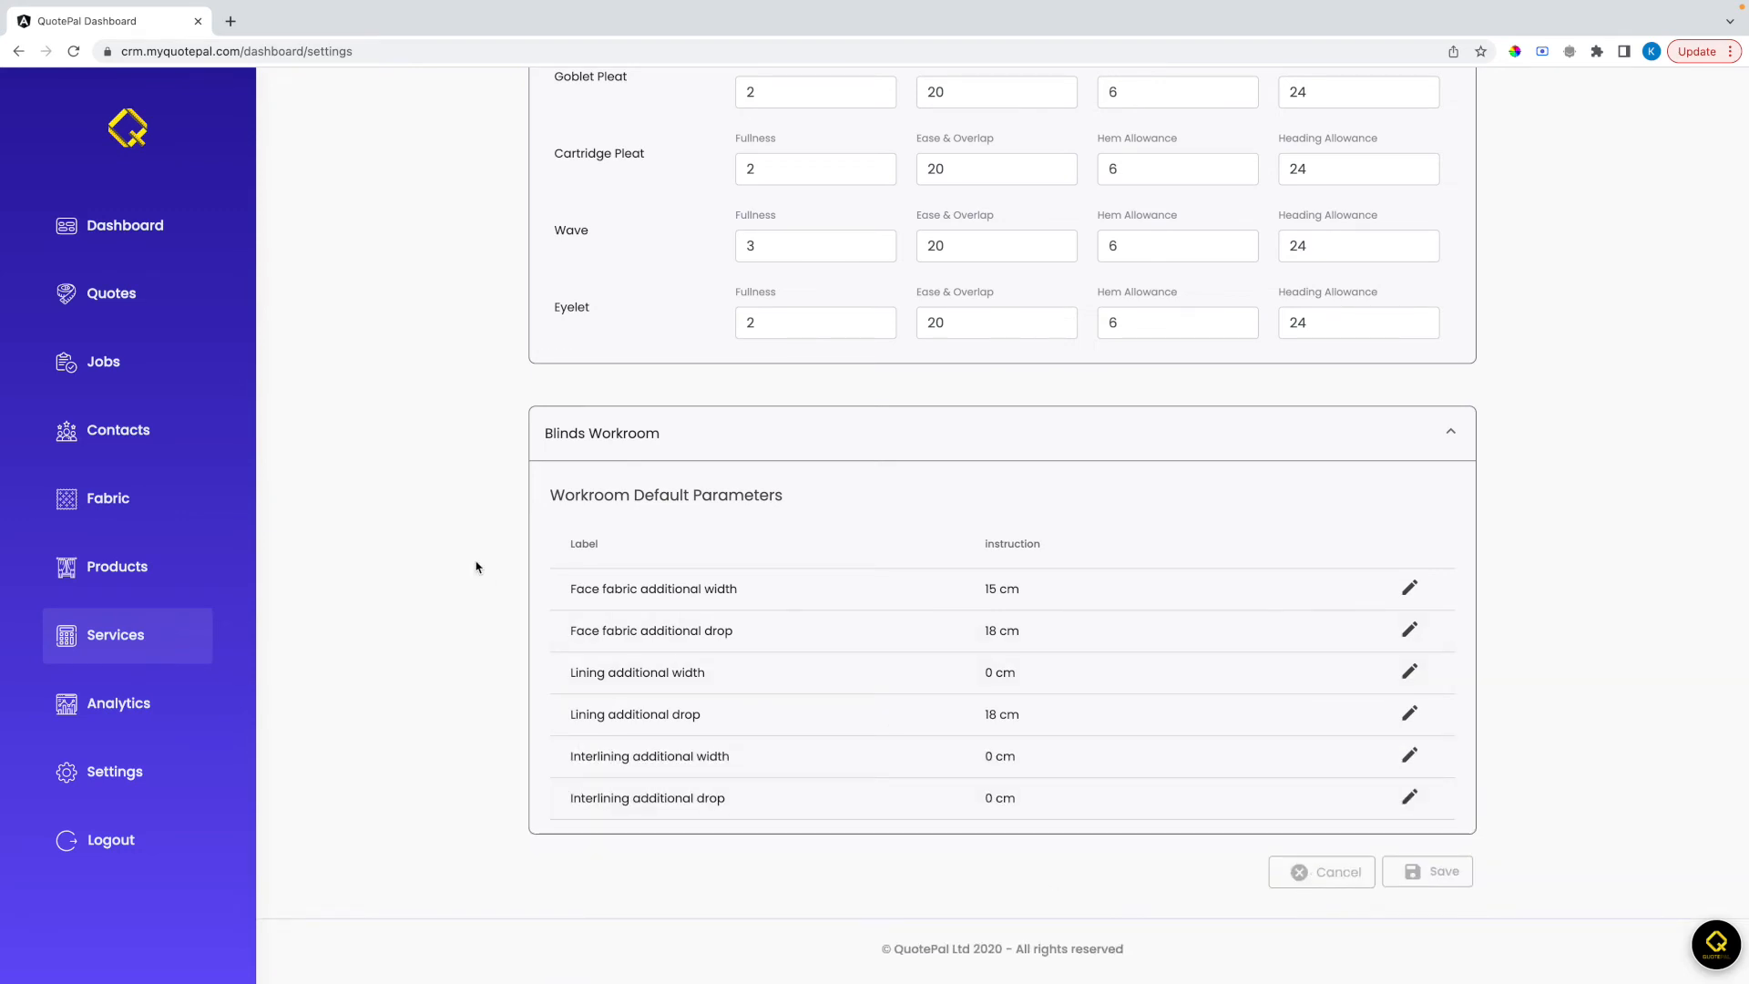
Start a new product with supplier Evans, category Lining, product name DB1 and product code "asdf"
{"action": "scroll", "coordinate": [372, 682], "scroll_direction": "up", "scroll_amount": 10}
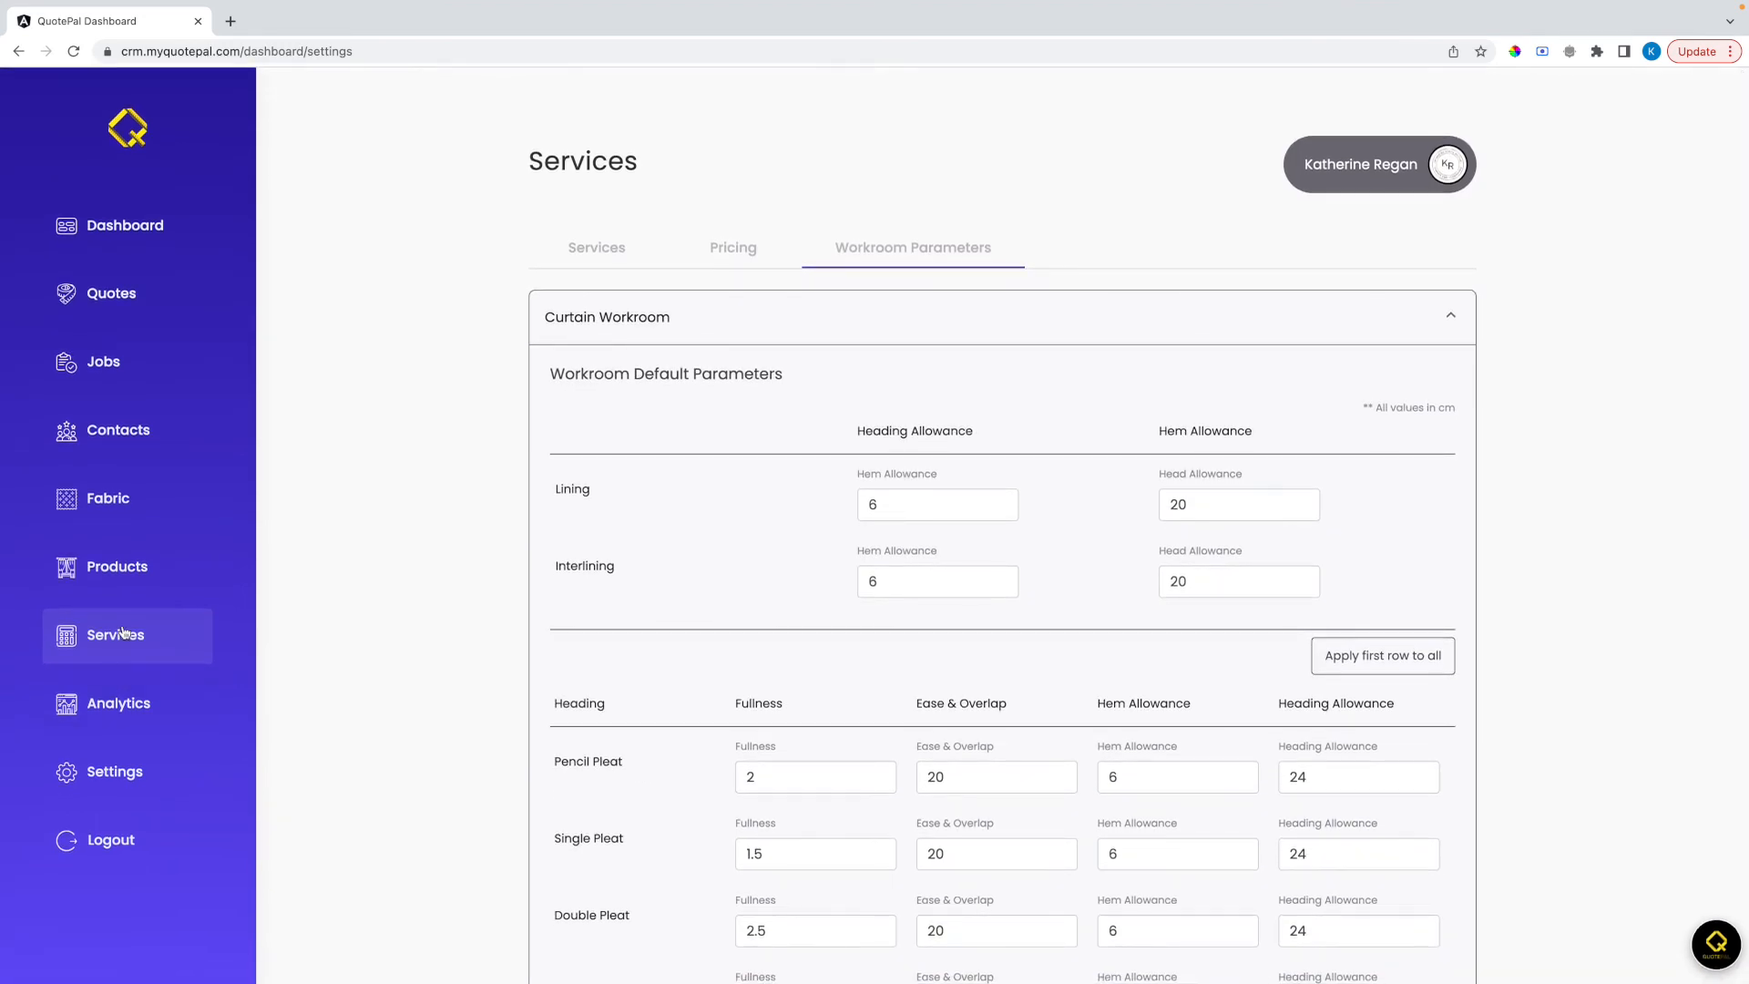
{"action": "left_click", "coordinate": [125, 567]}
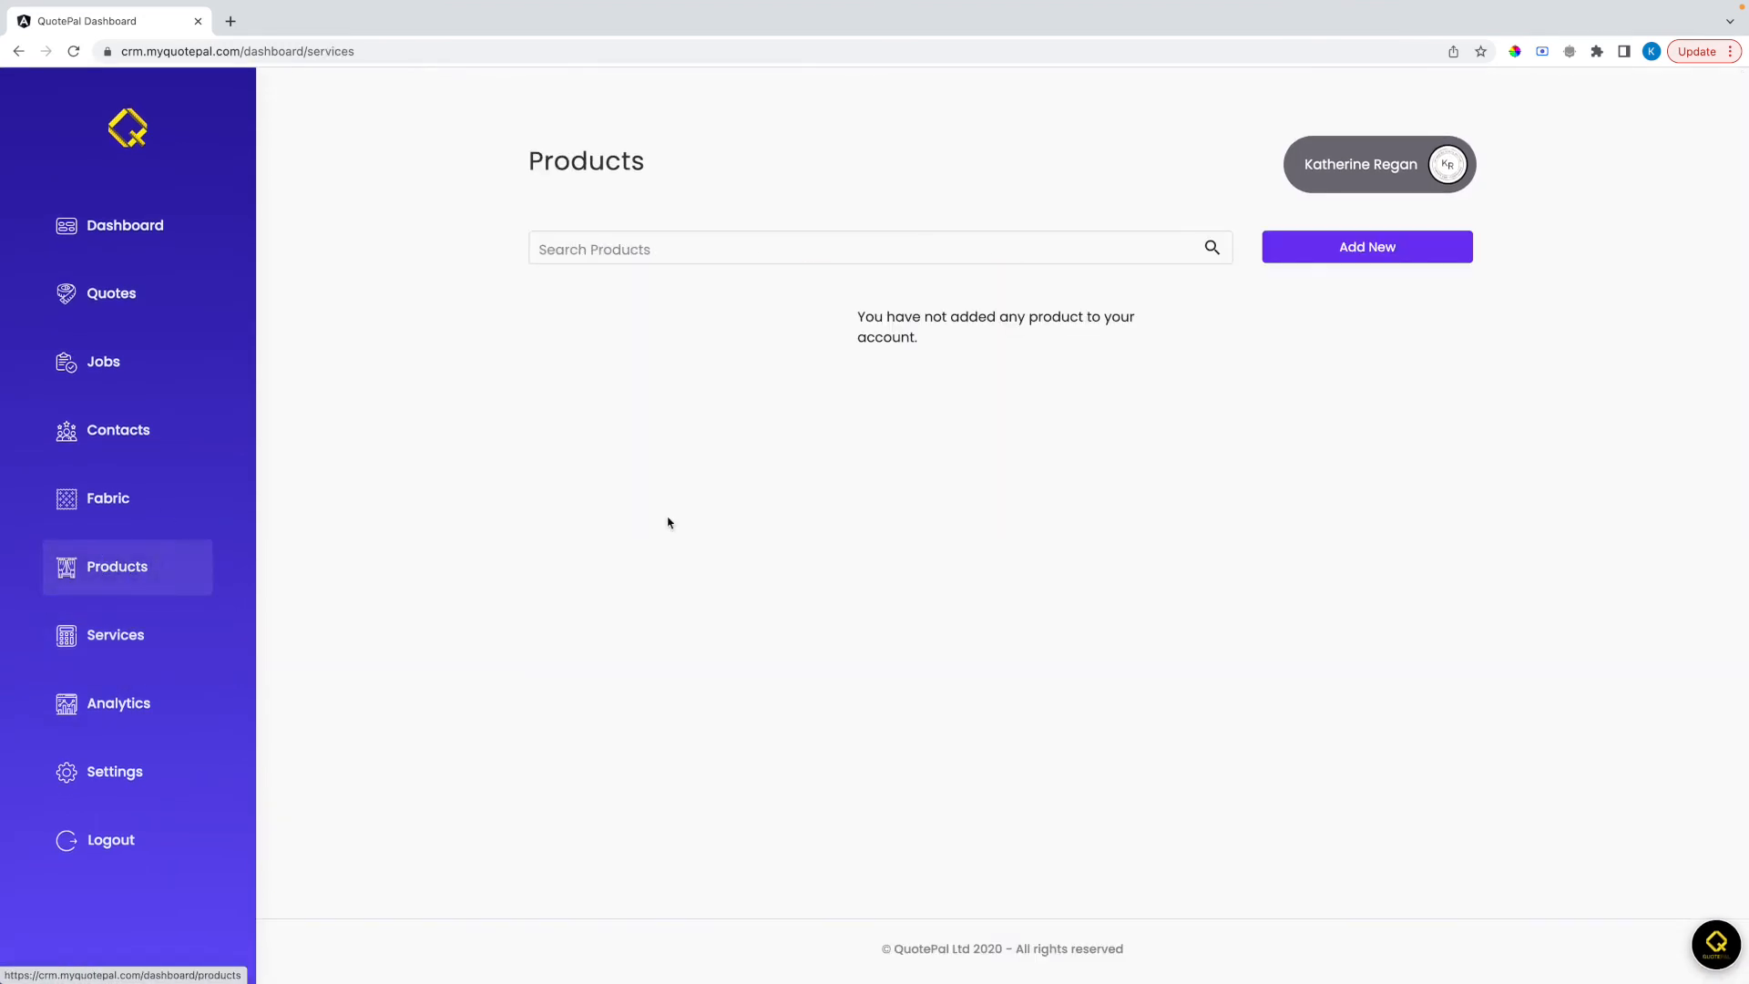
{"action": "left_click", "coordinate": [1356, 253]}
{"action": "left_click", "coordinate": [733, 389]}
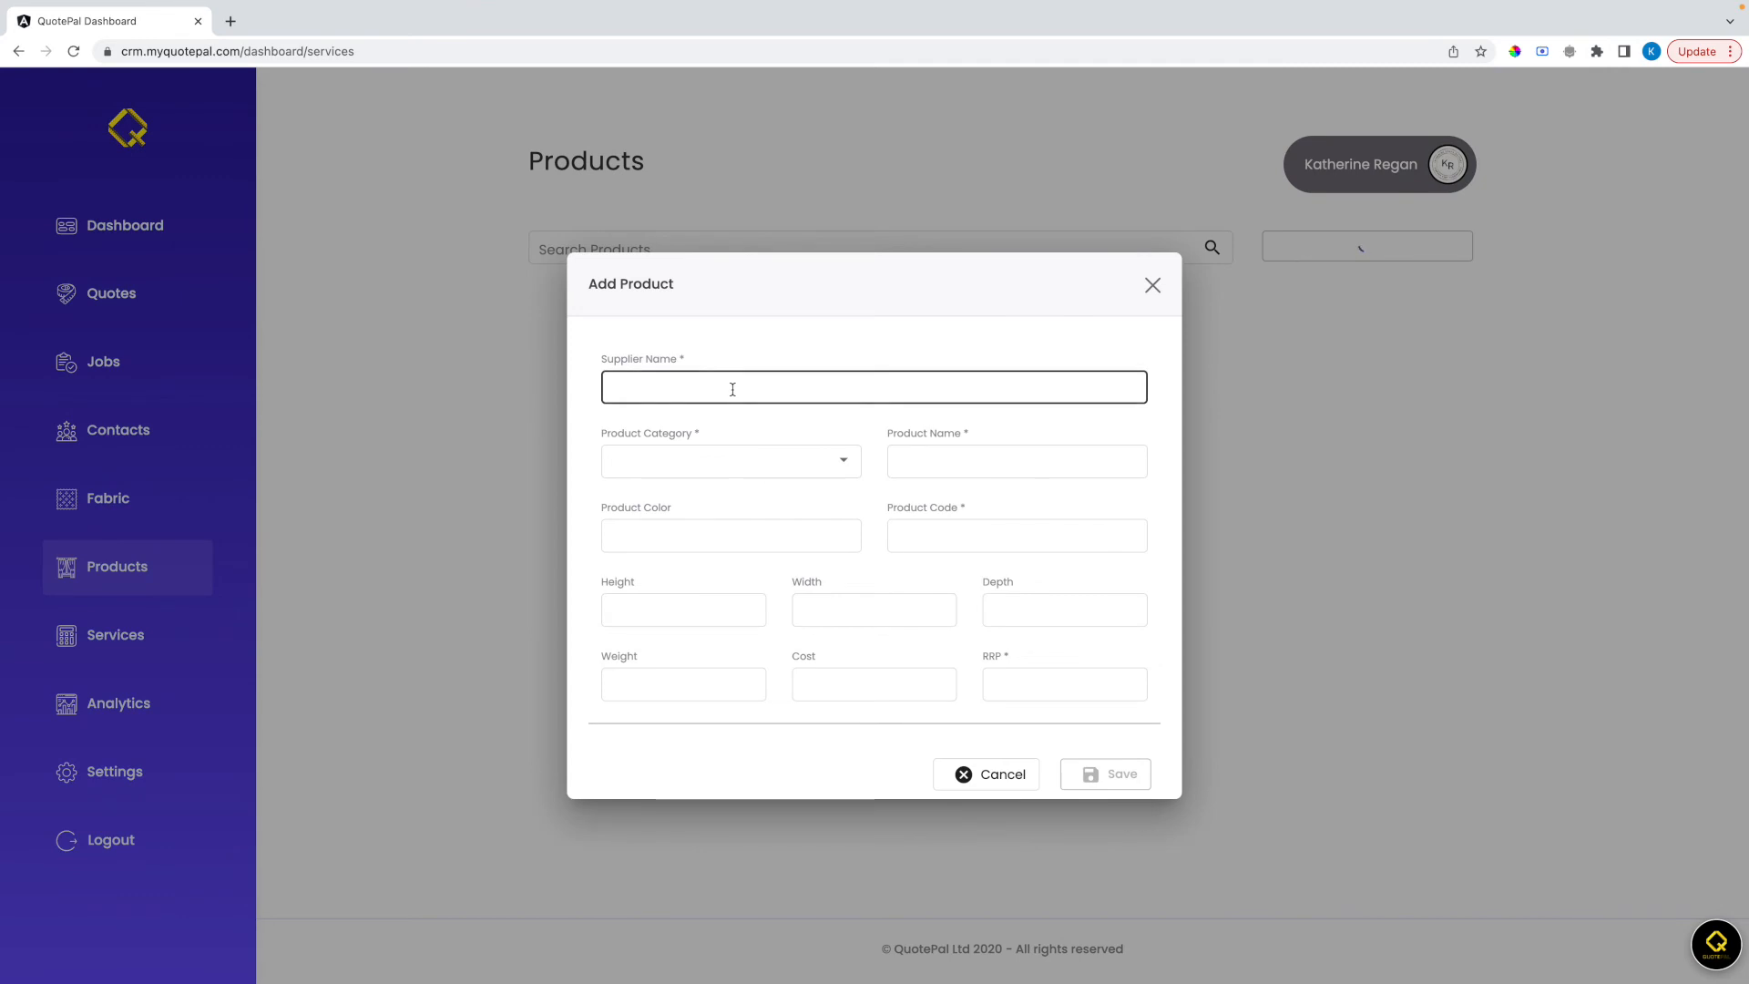
{"action": "type", "text": "Evans"}
{"action": "left_click", "coordinate": [715, 461]}
{"action": "left_click", "coordinate": [694, 470]}
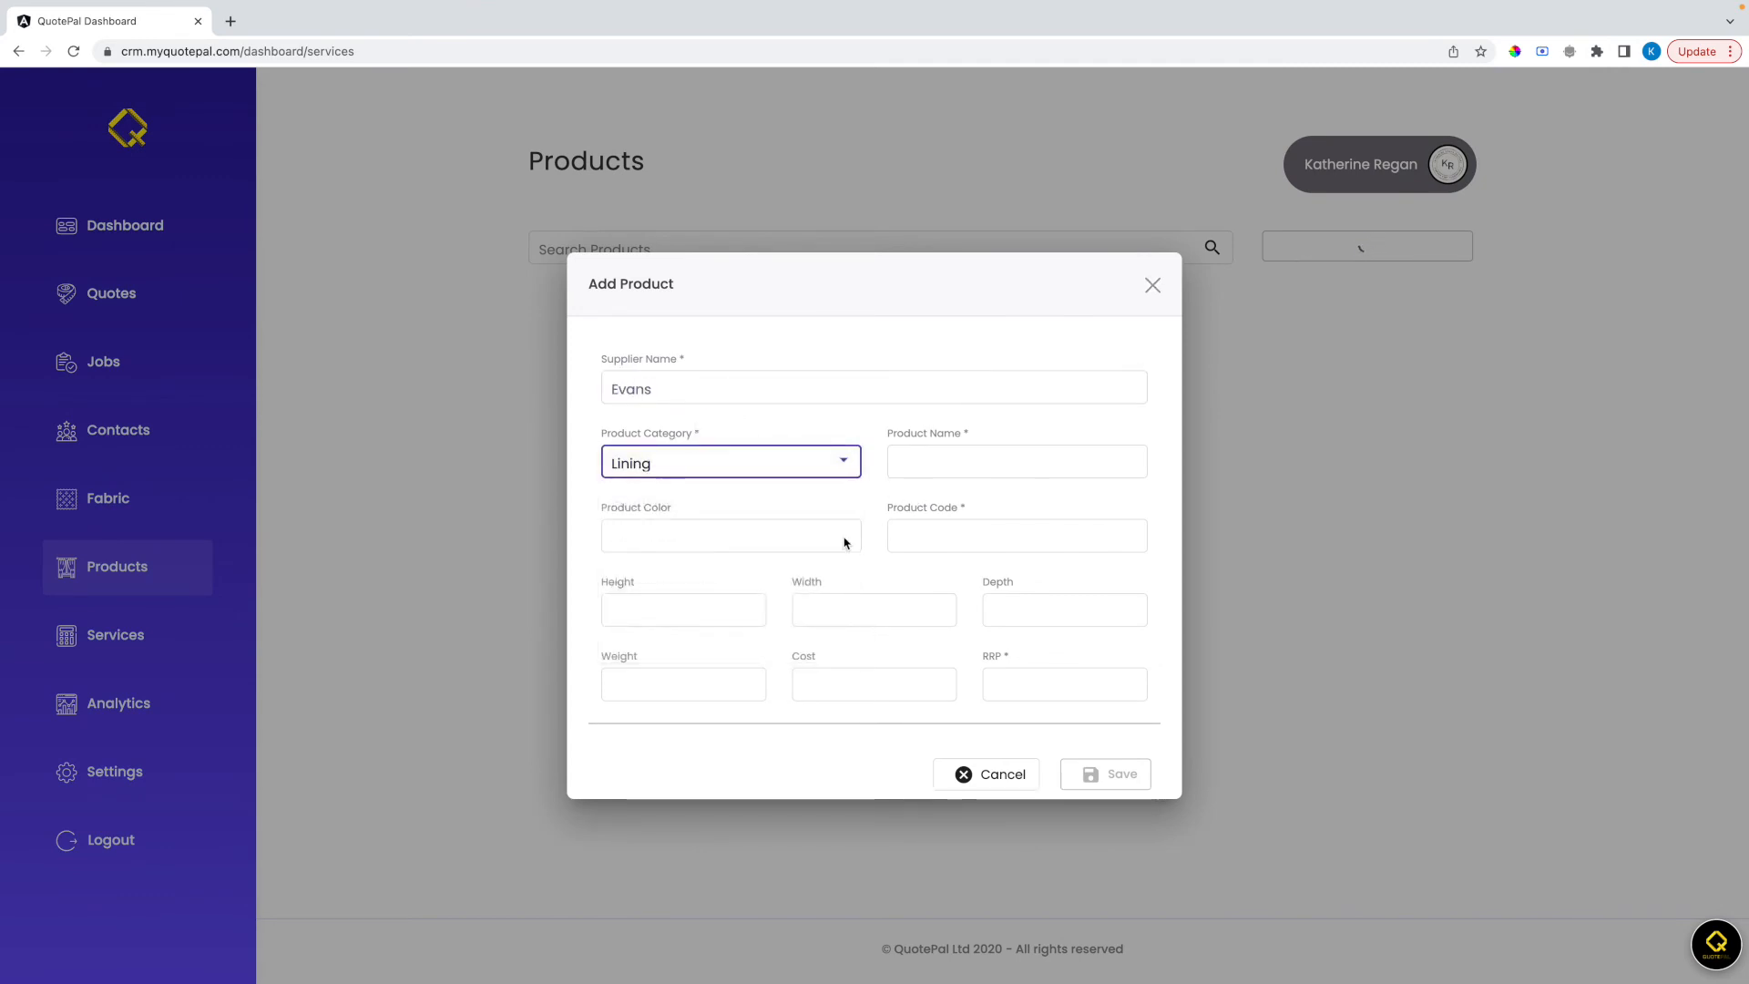
{"action": "left_click", "coordinate": [982, 460]}
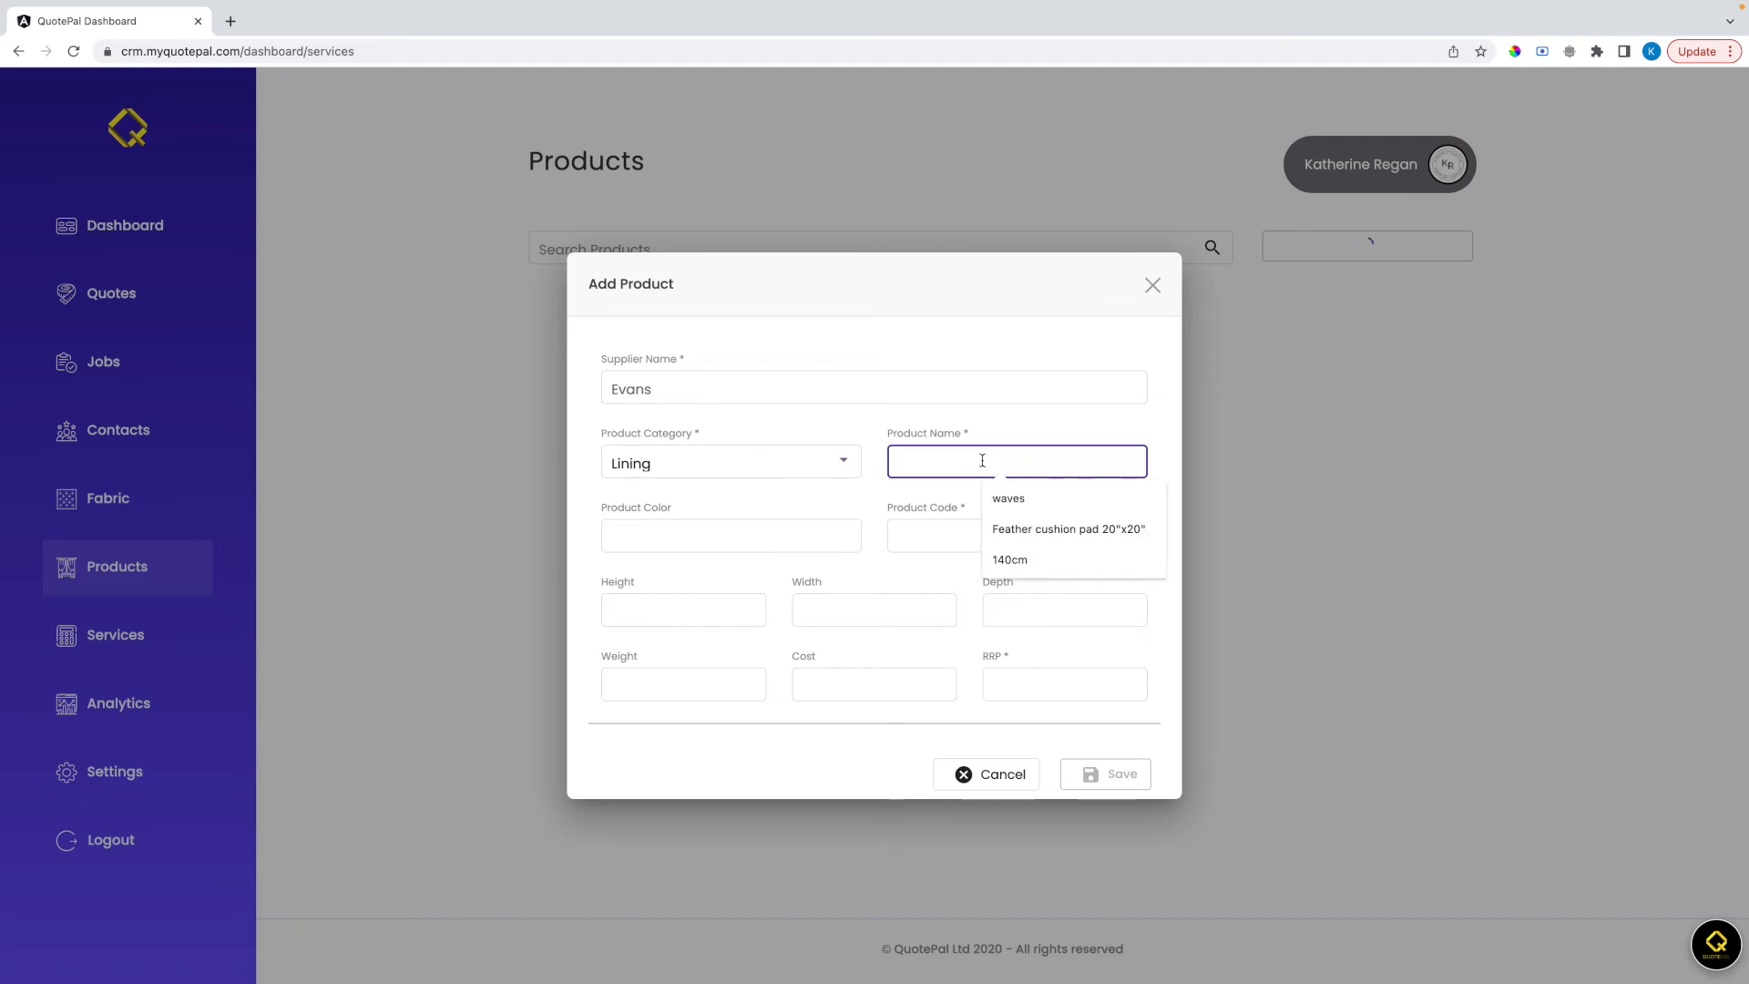
{"action": "type", "text": "DB1"}
{"action": "left_click", "coordinate": [906, 546]}
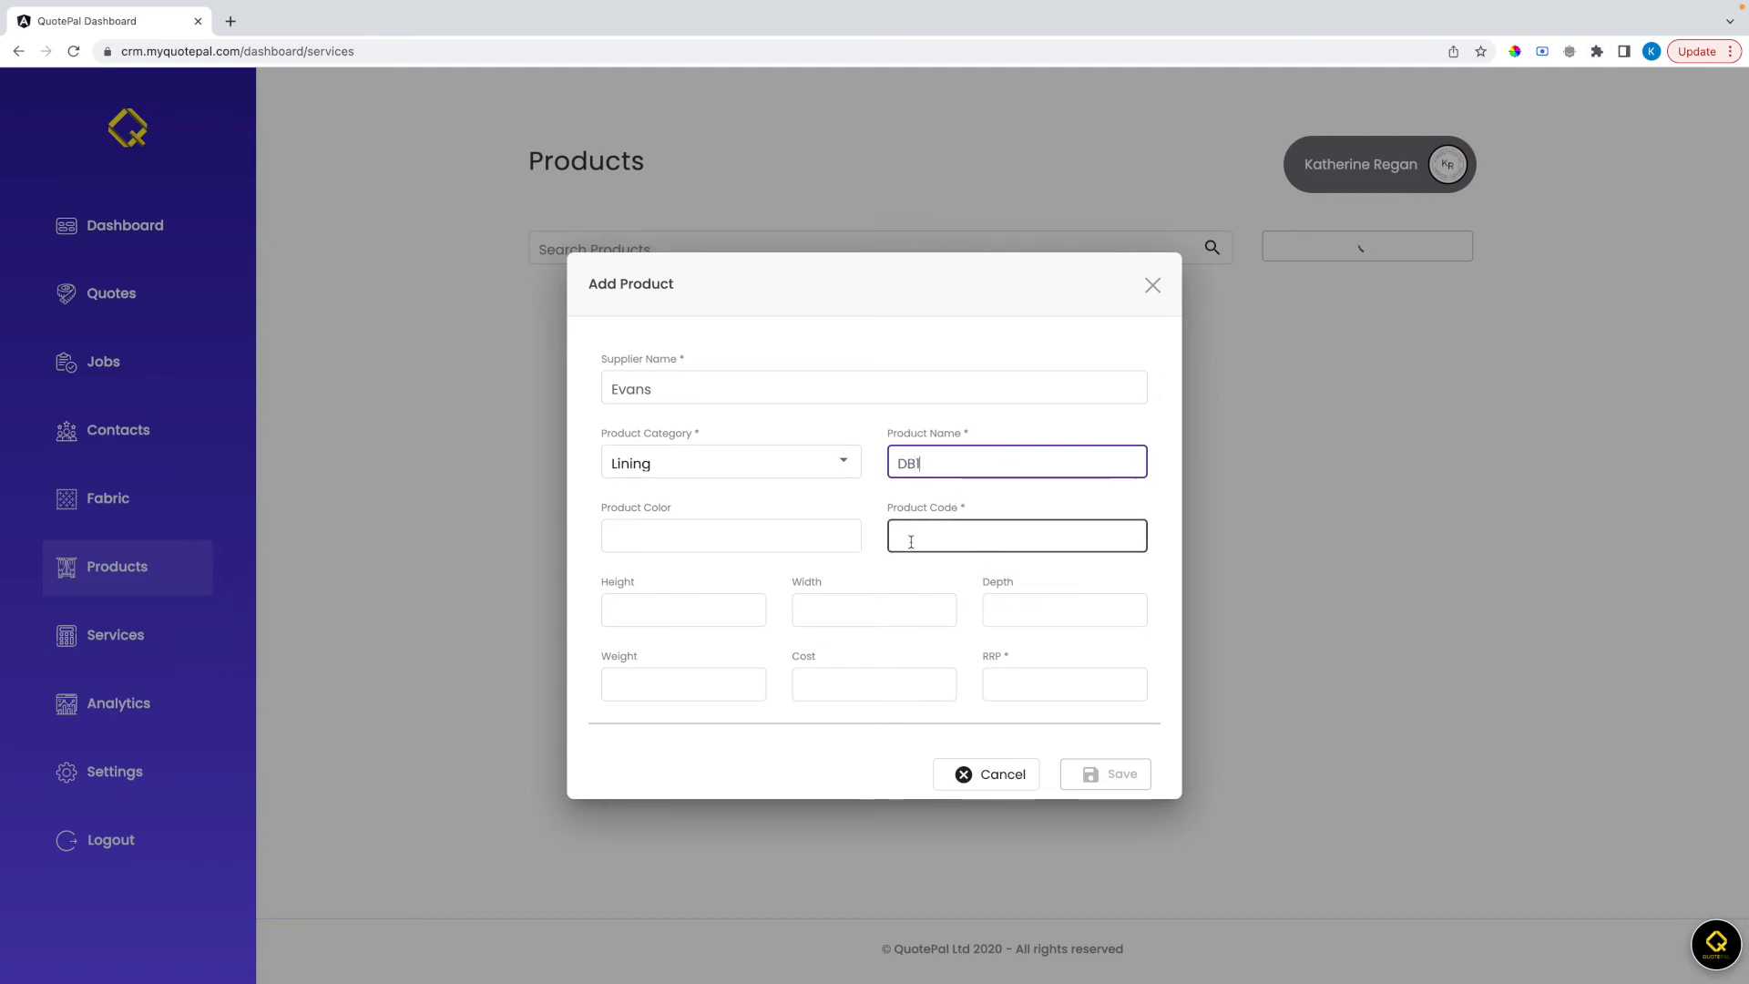
{"action": "type", "text": "asdf"}
Set the new product's cost to 2 and RRP to 8, save it and close the form
{"action": "left_click", "coordinate": [886, 689]}
{"action": "type", "text": "2"}
{"action": "left_click", "coordinate": [1011, 681]}
{"action": "type", "text": "8"}
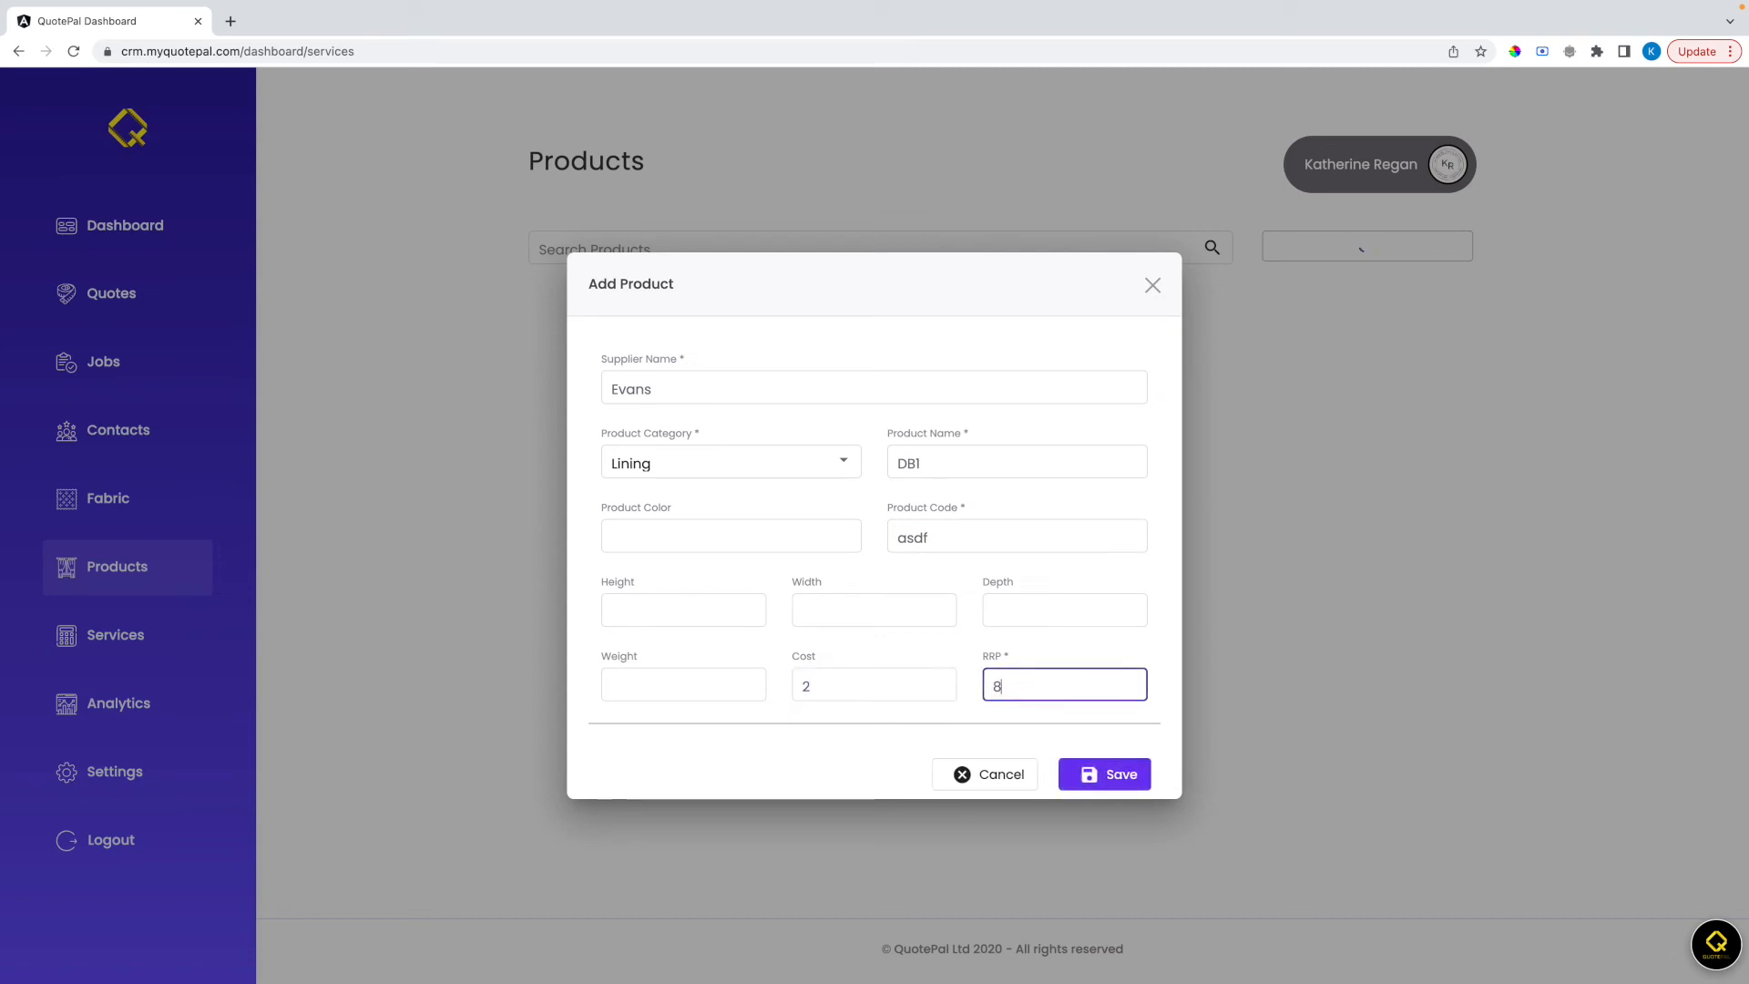
{"action": "left_click", "coordinate": [1108, 776]}
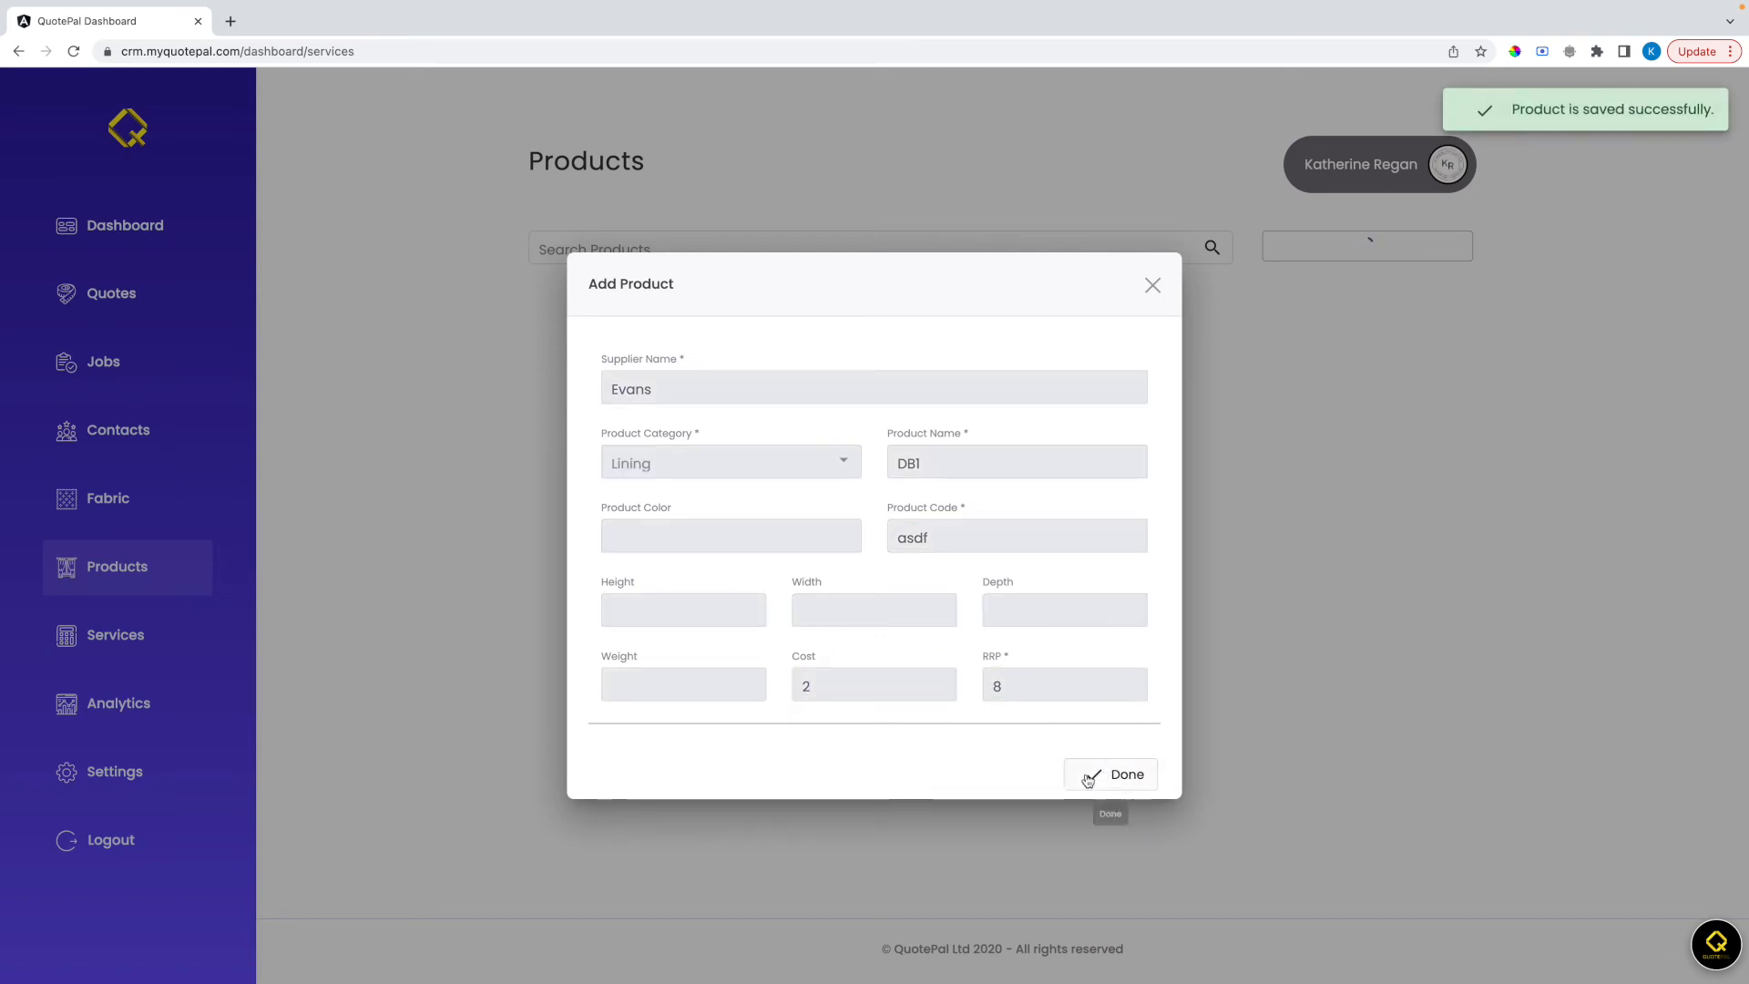
{"action": "left_click", "coordinate": [1089, 777]}
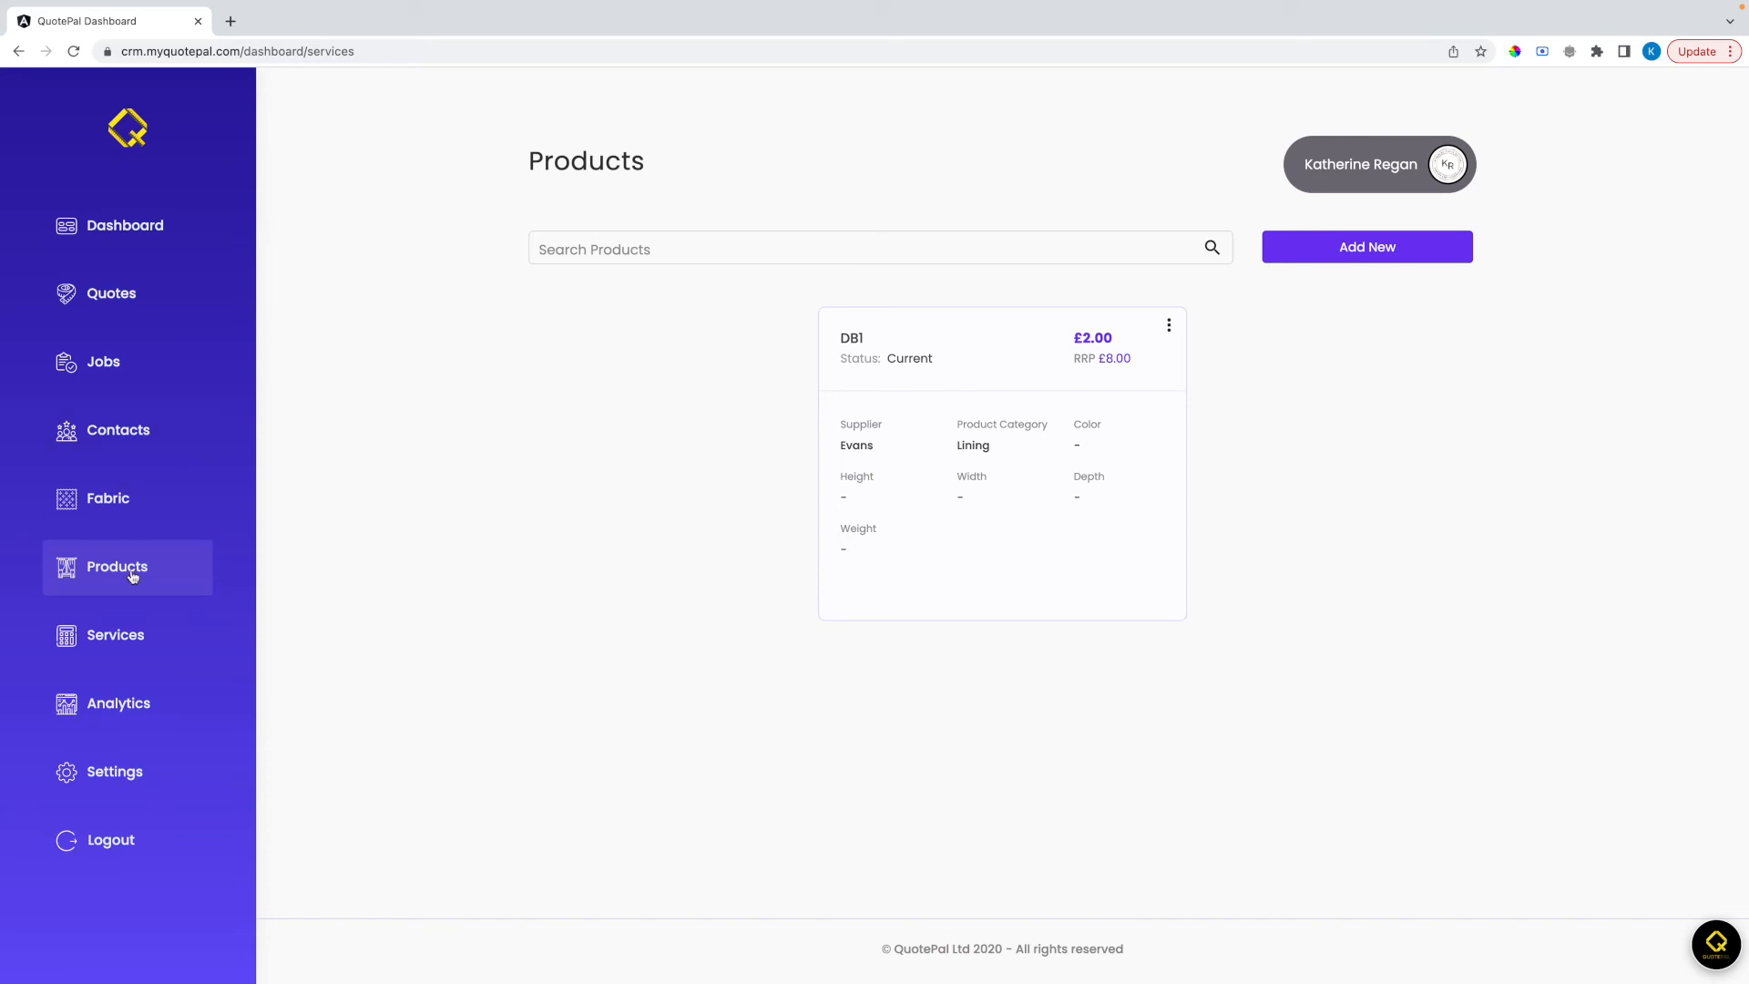
Try out a new contact with type Client, referral Social Media, status New and Marketing Opt In enabled, and cancel the form
{"action": "left_click", "coordinate": [126, 440]}
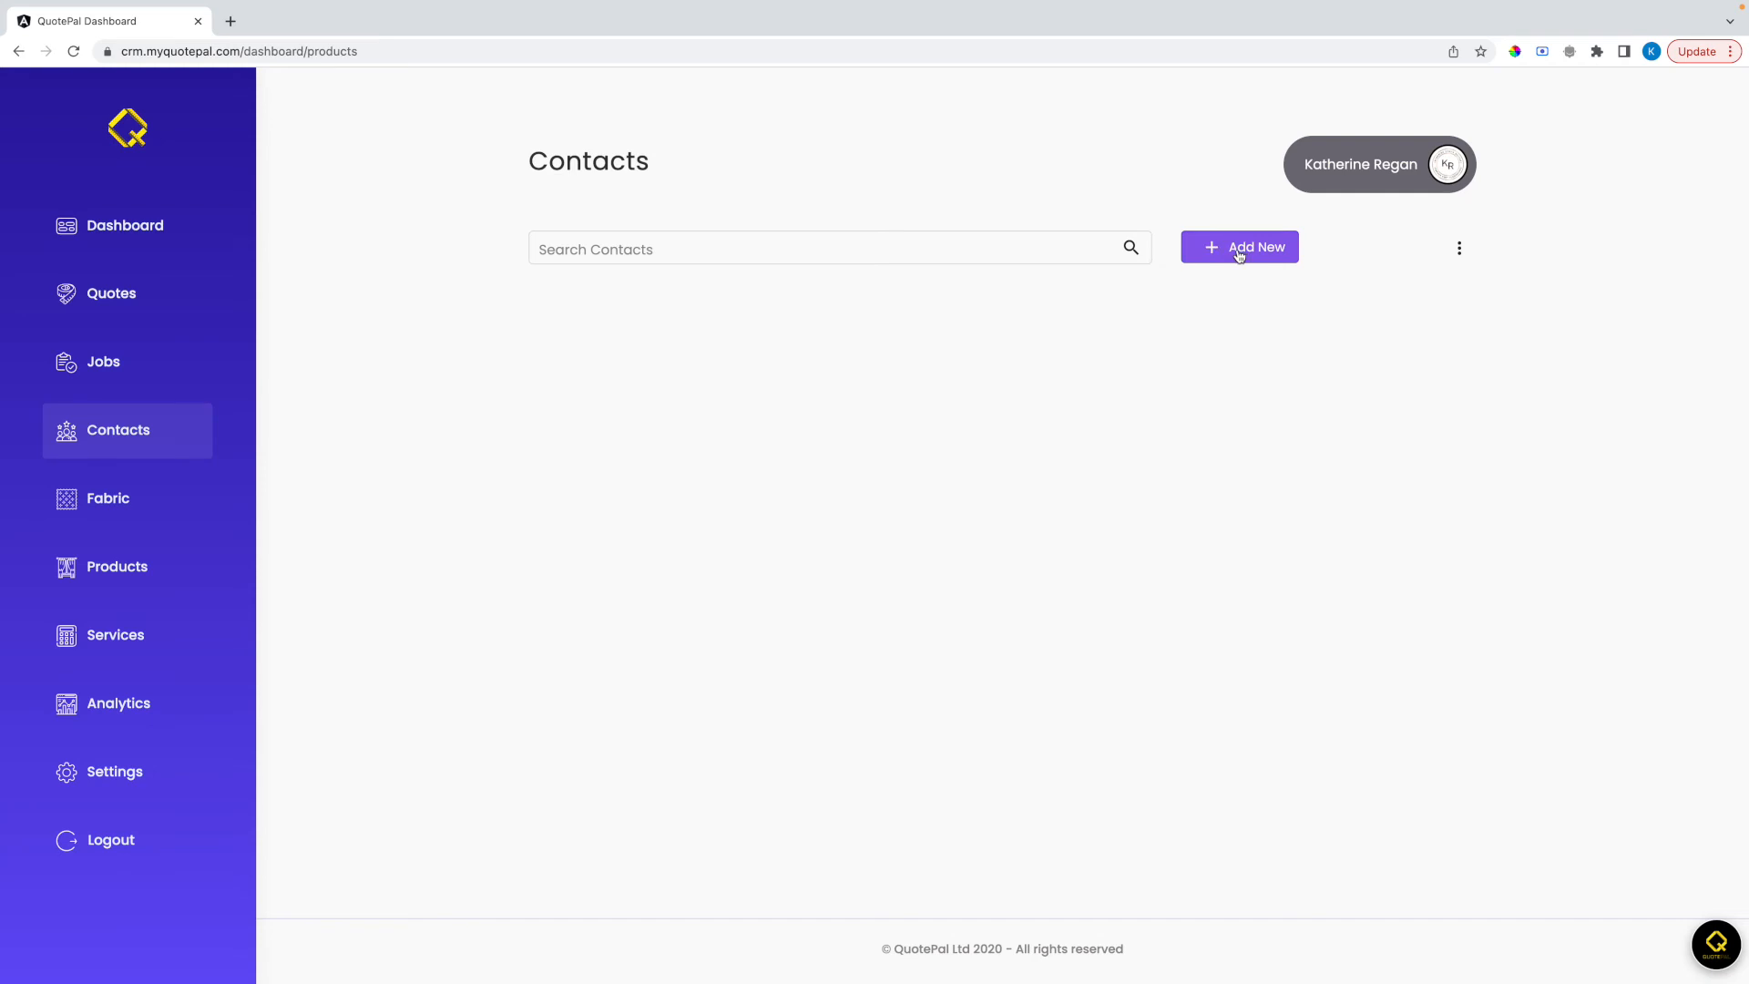
{"action": "left_click", "coordinate": [1239, 254]}
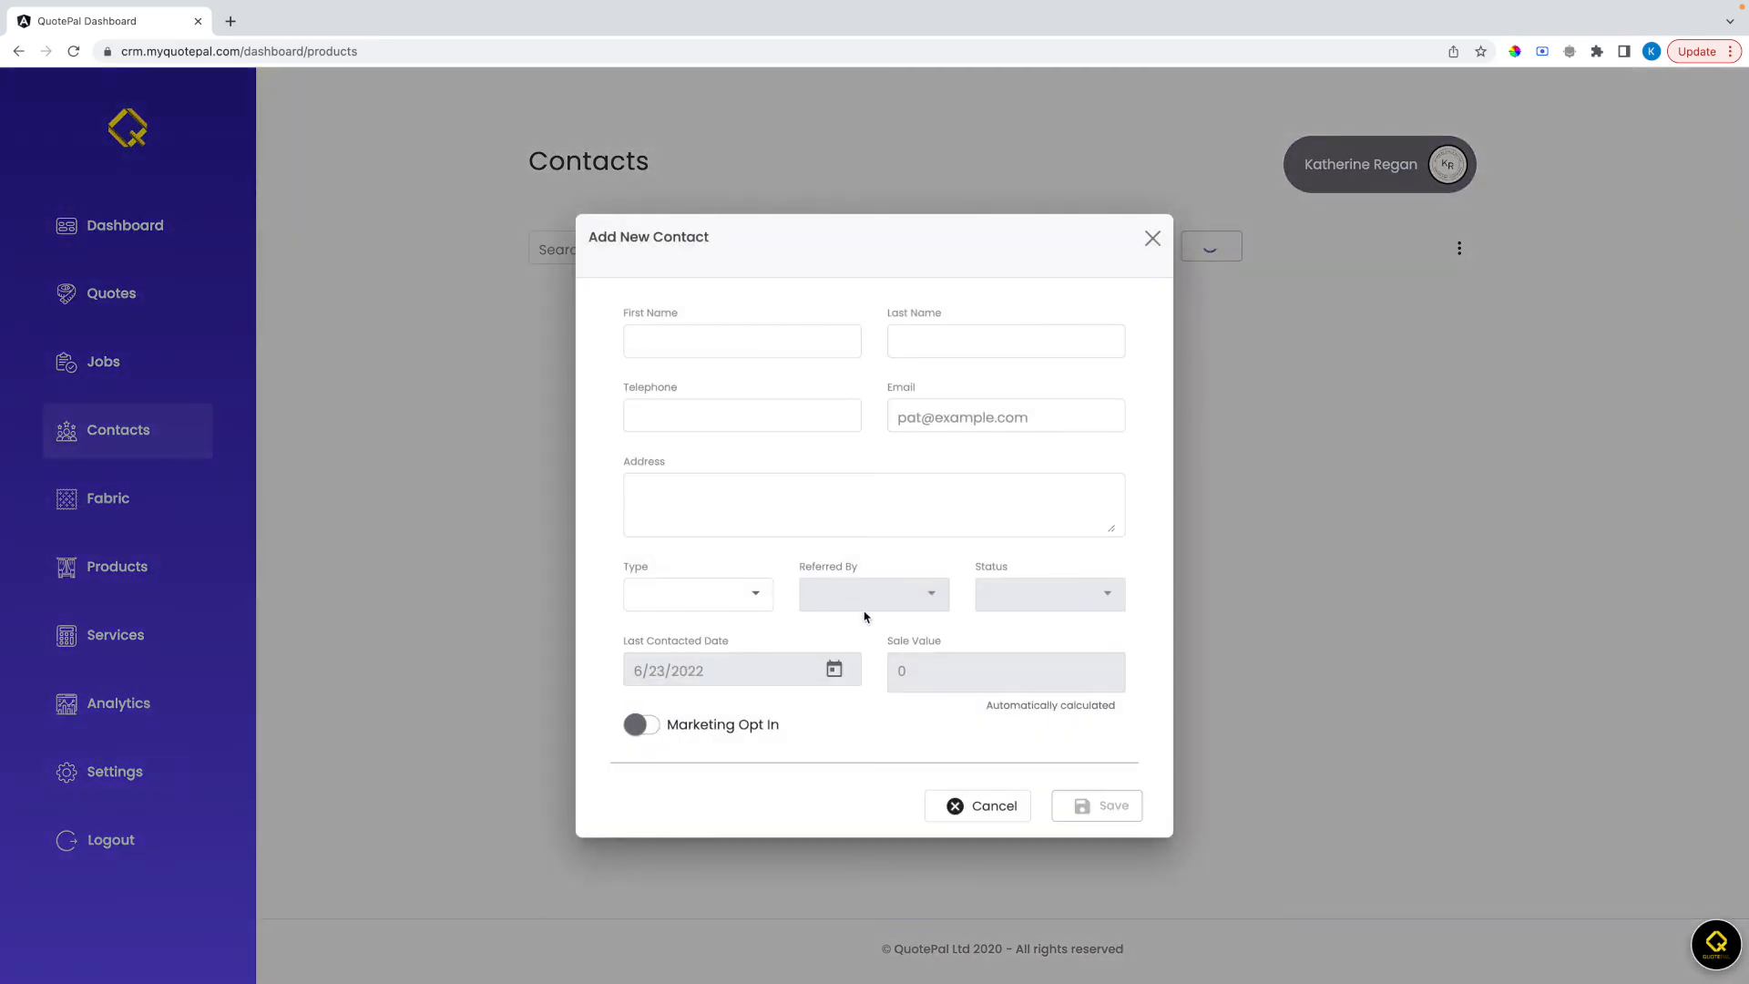
{"action": "left_click", "coordinate": [720, 597]}
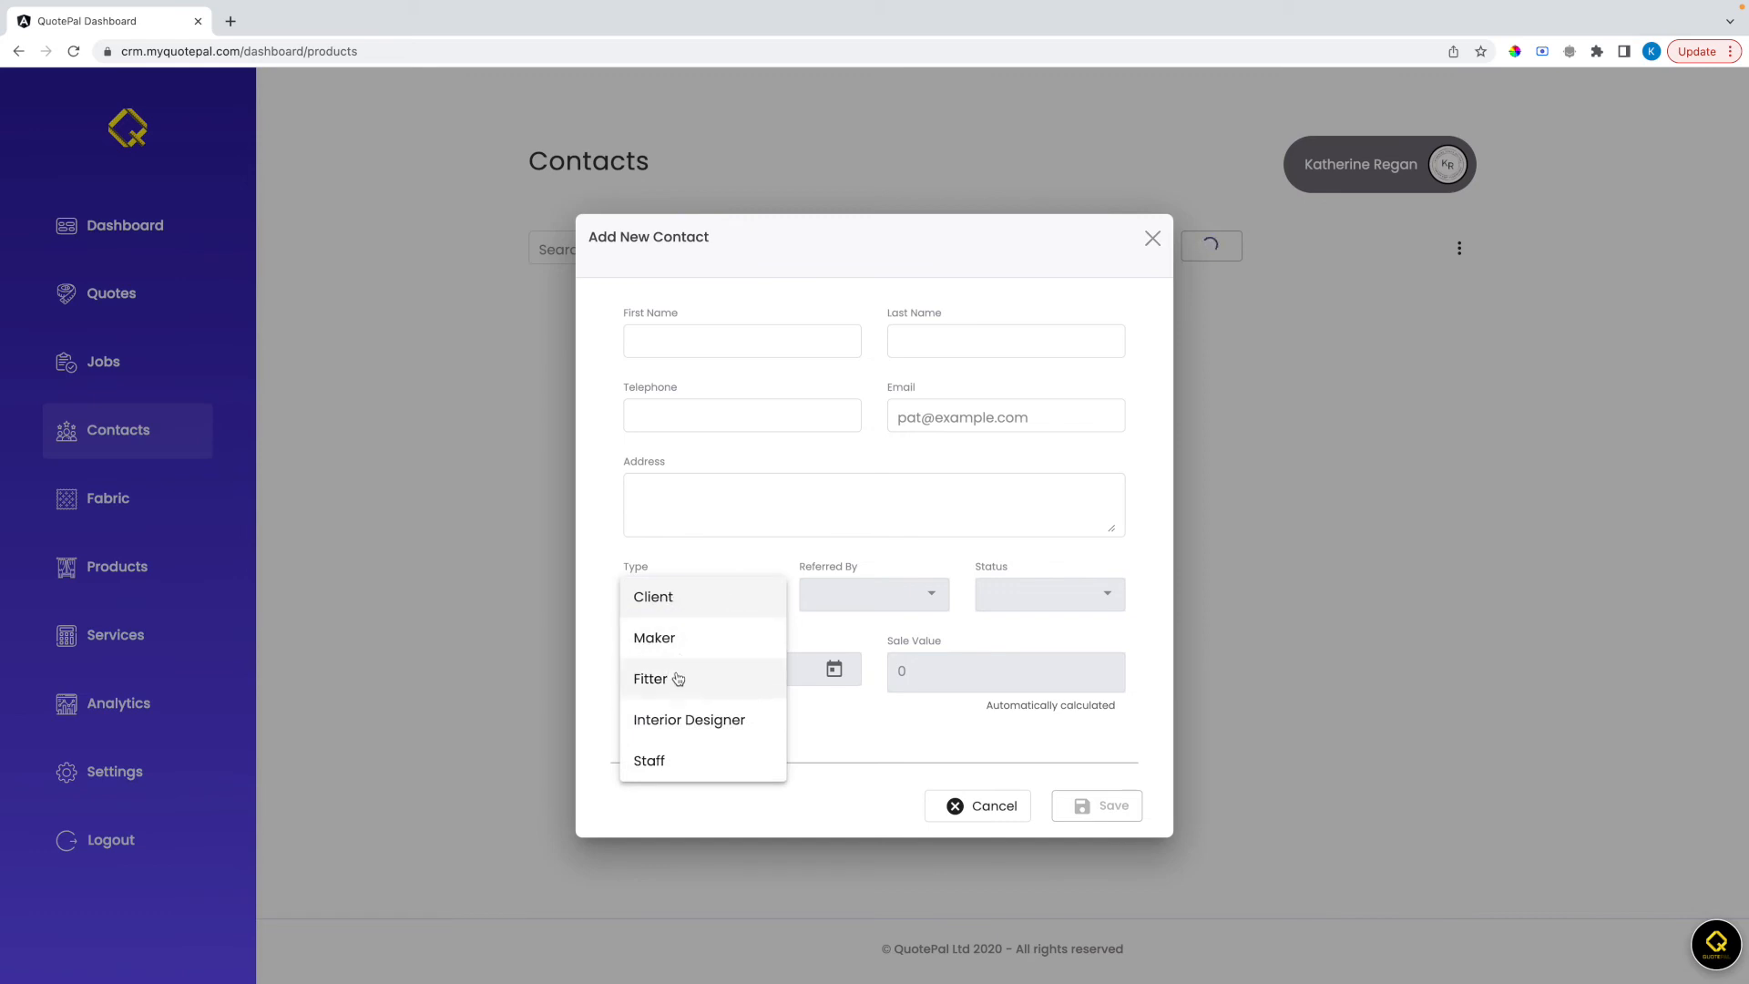
{"action": "left_click", "coordinate": [676, 597]}
{"action": "left_click", "coordinate": [852, 603]}
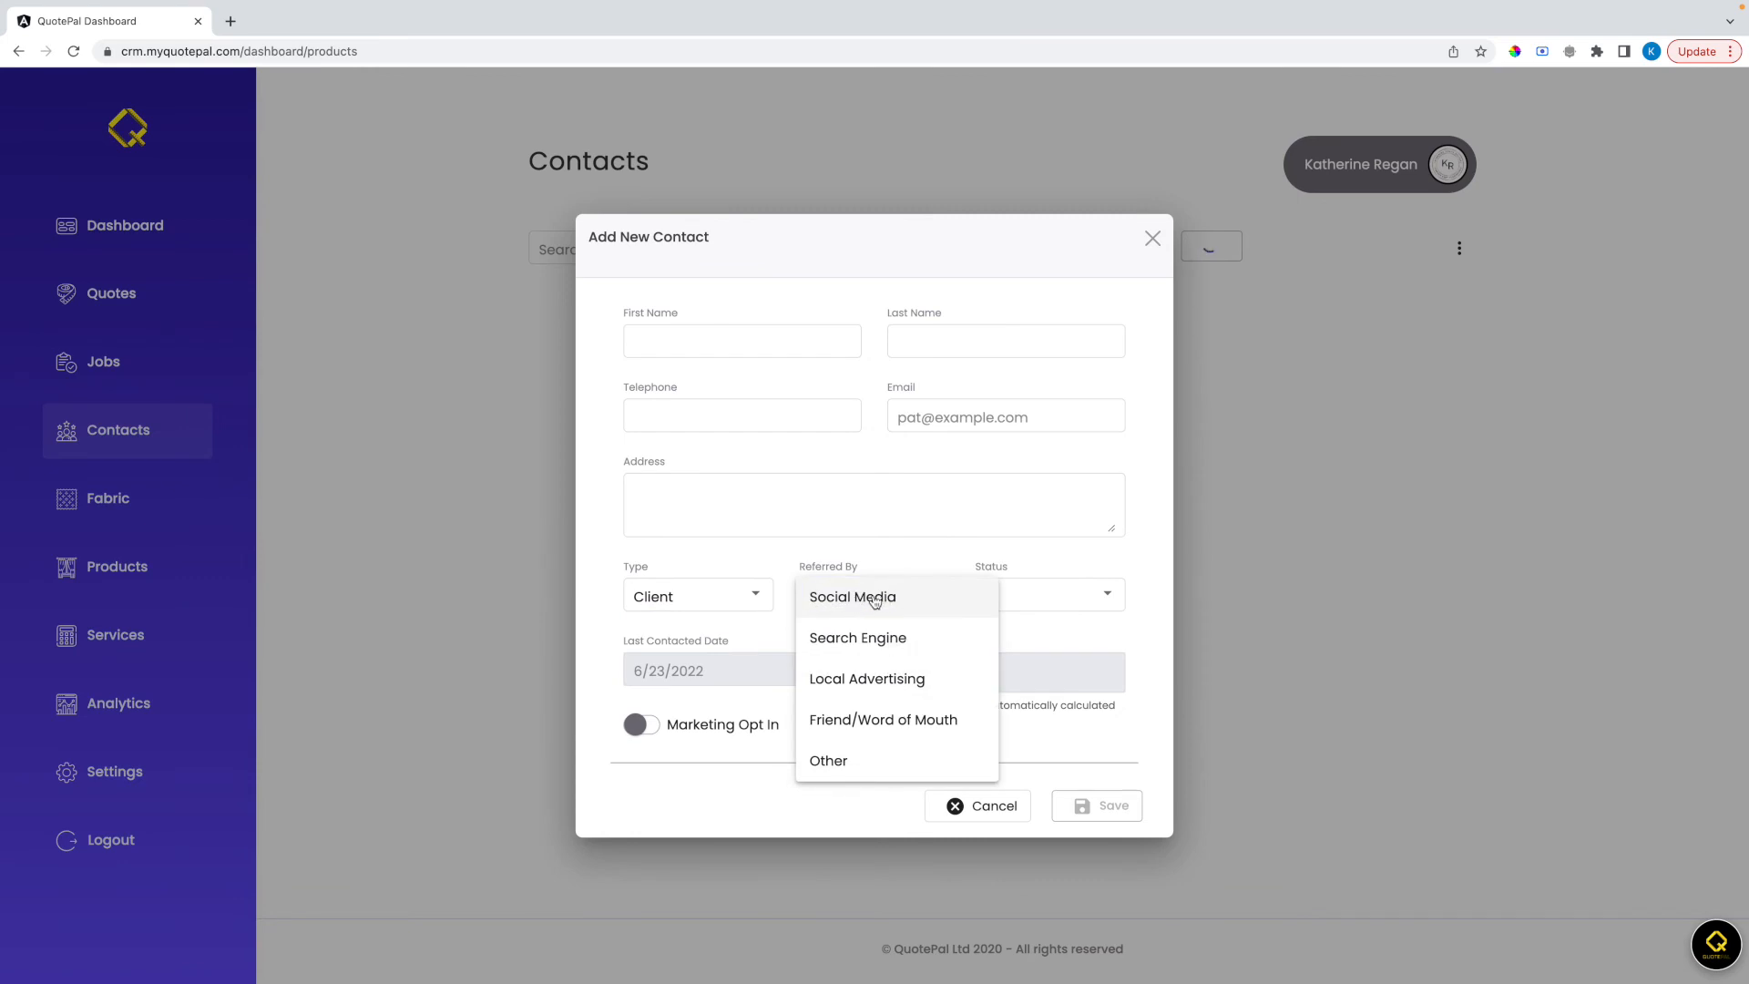
{"action": "left_click", "coordinate": [874, 601]}
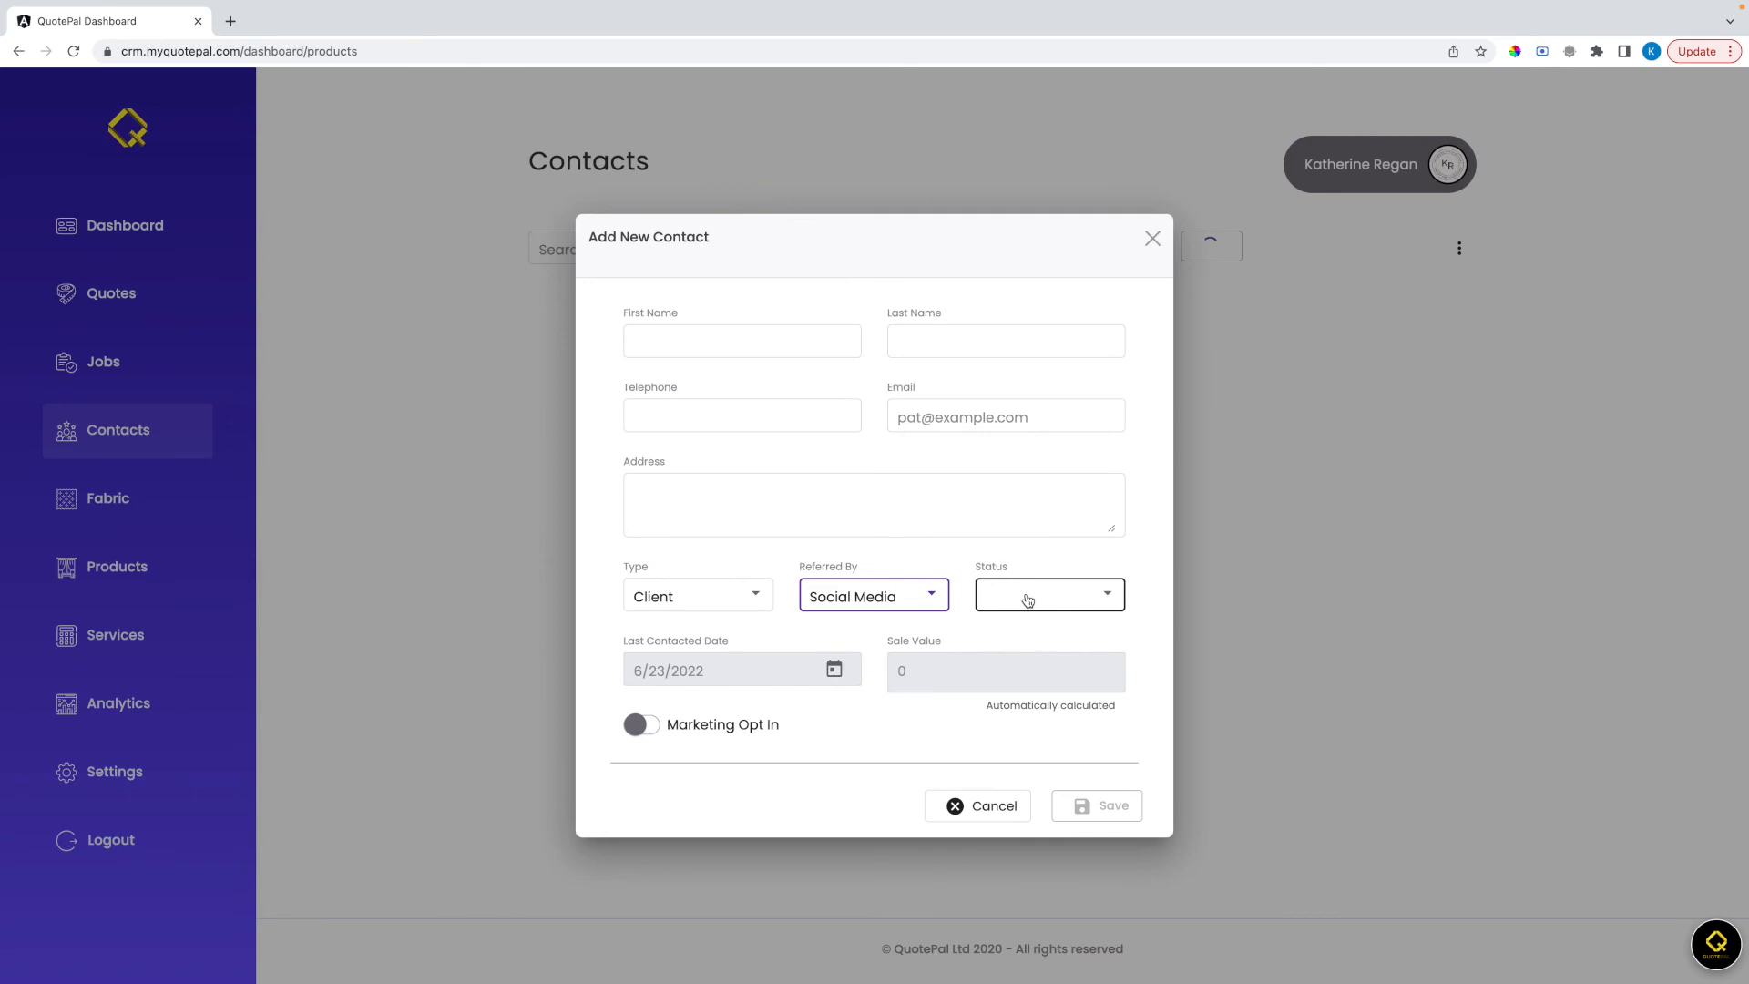
{"action": "left_click", "coordinate": [1028, 600]}
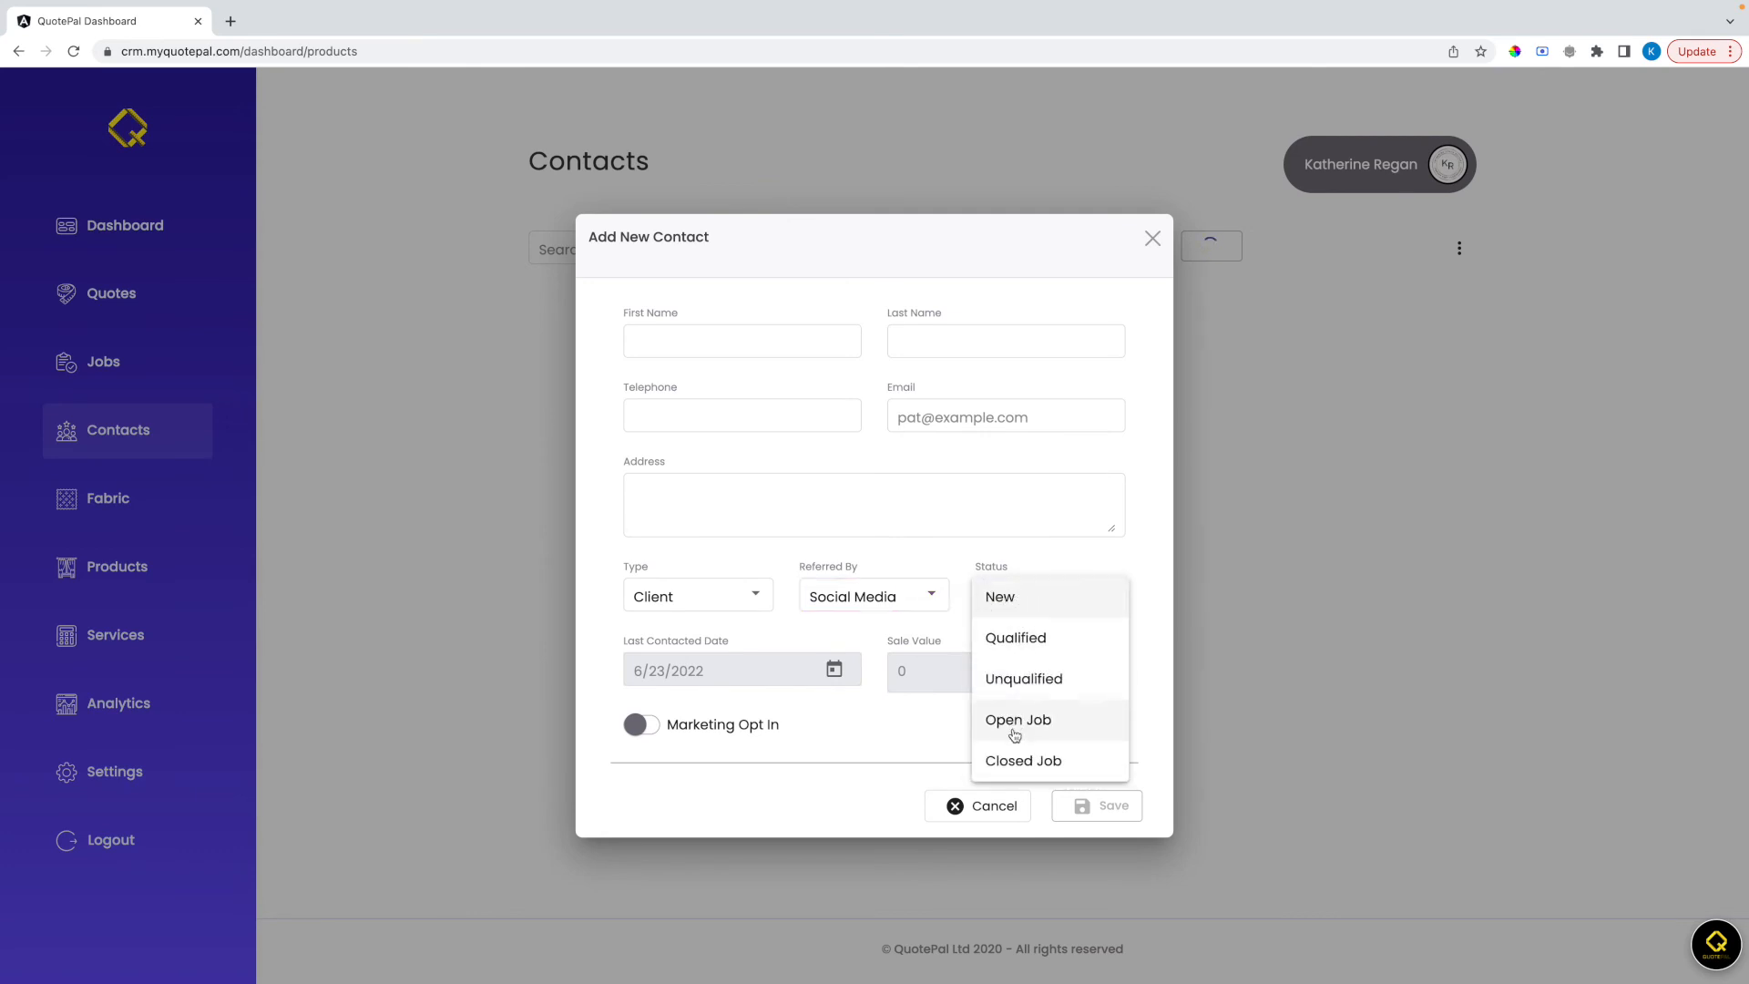
{"action": "left_click", "coordinate": [1004, 601]}
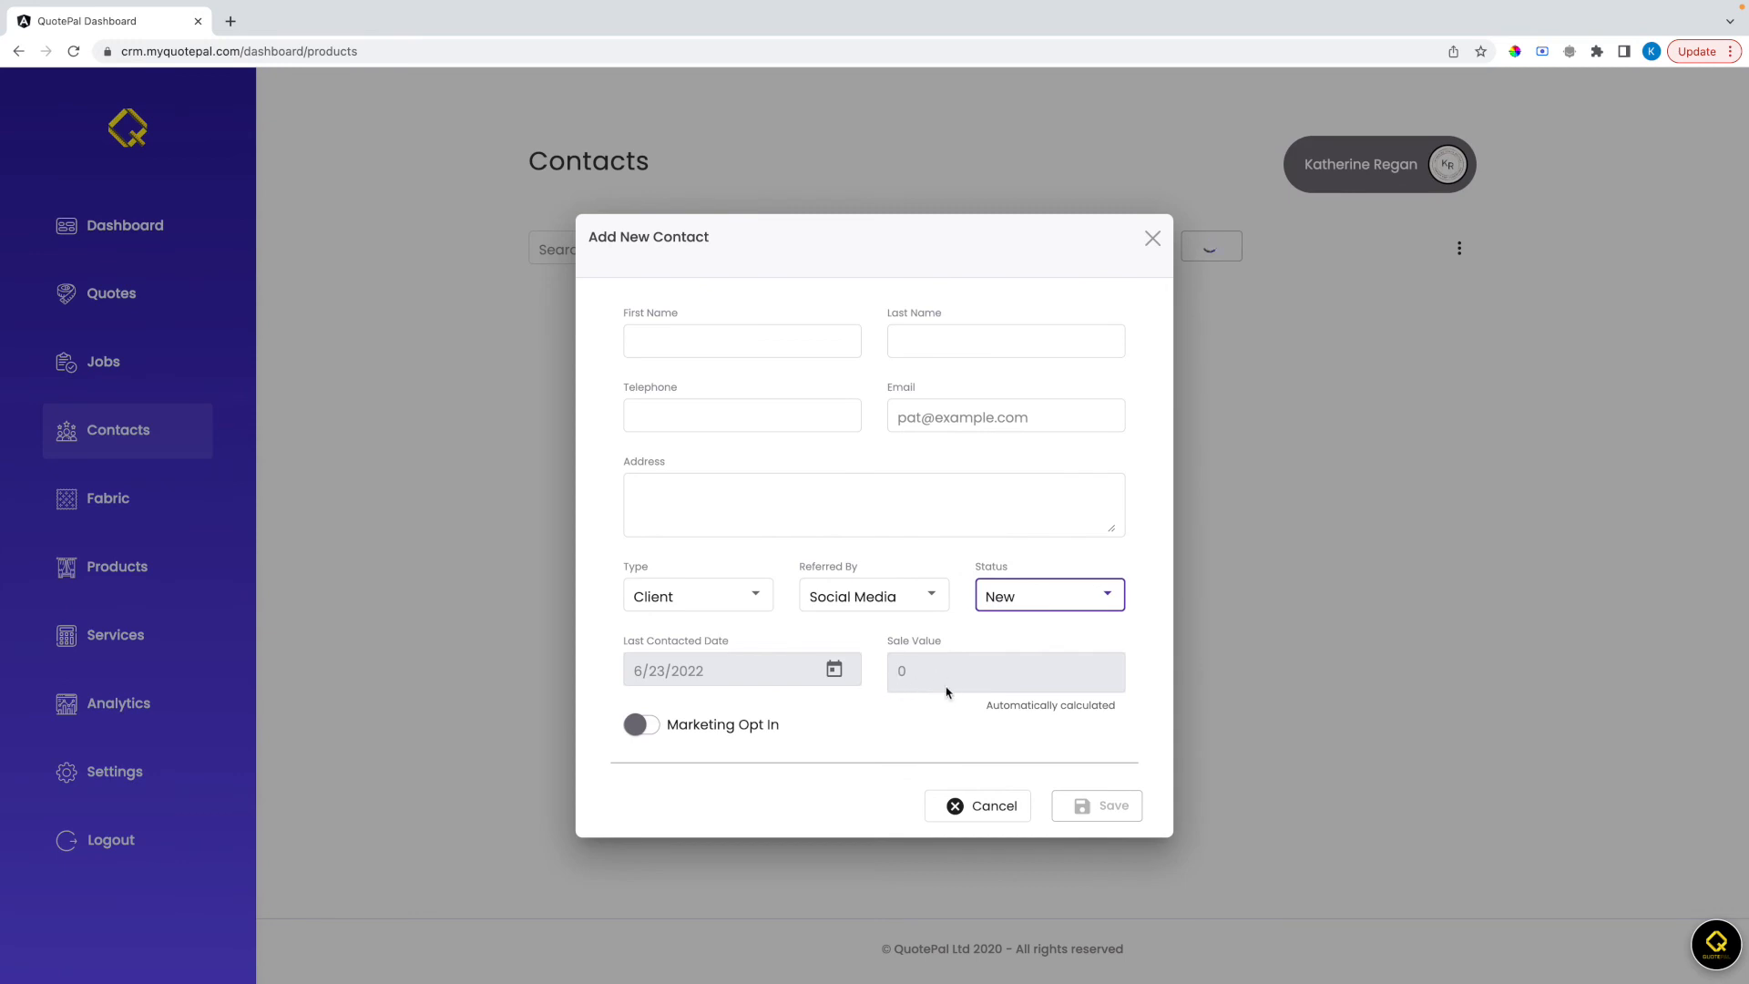
{"action": "left_click", "coordinate": [646, 727]}
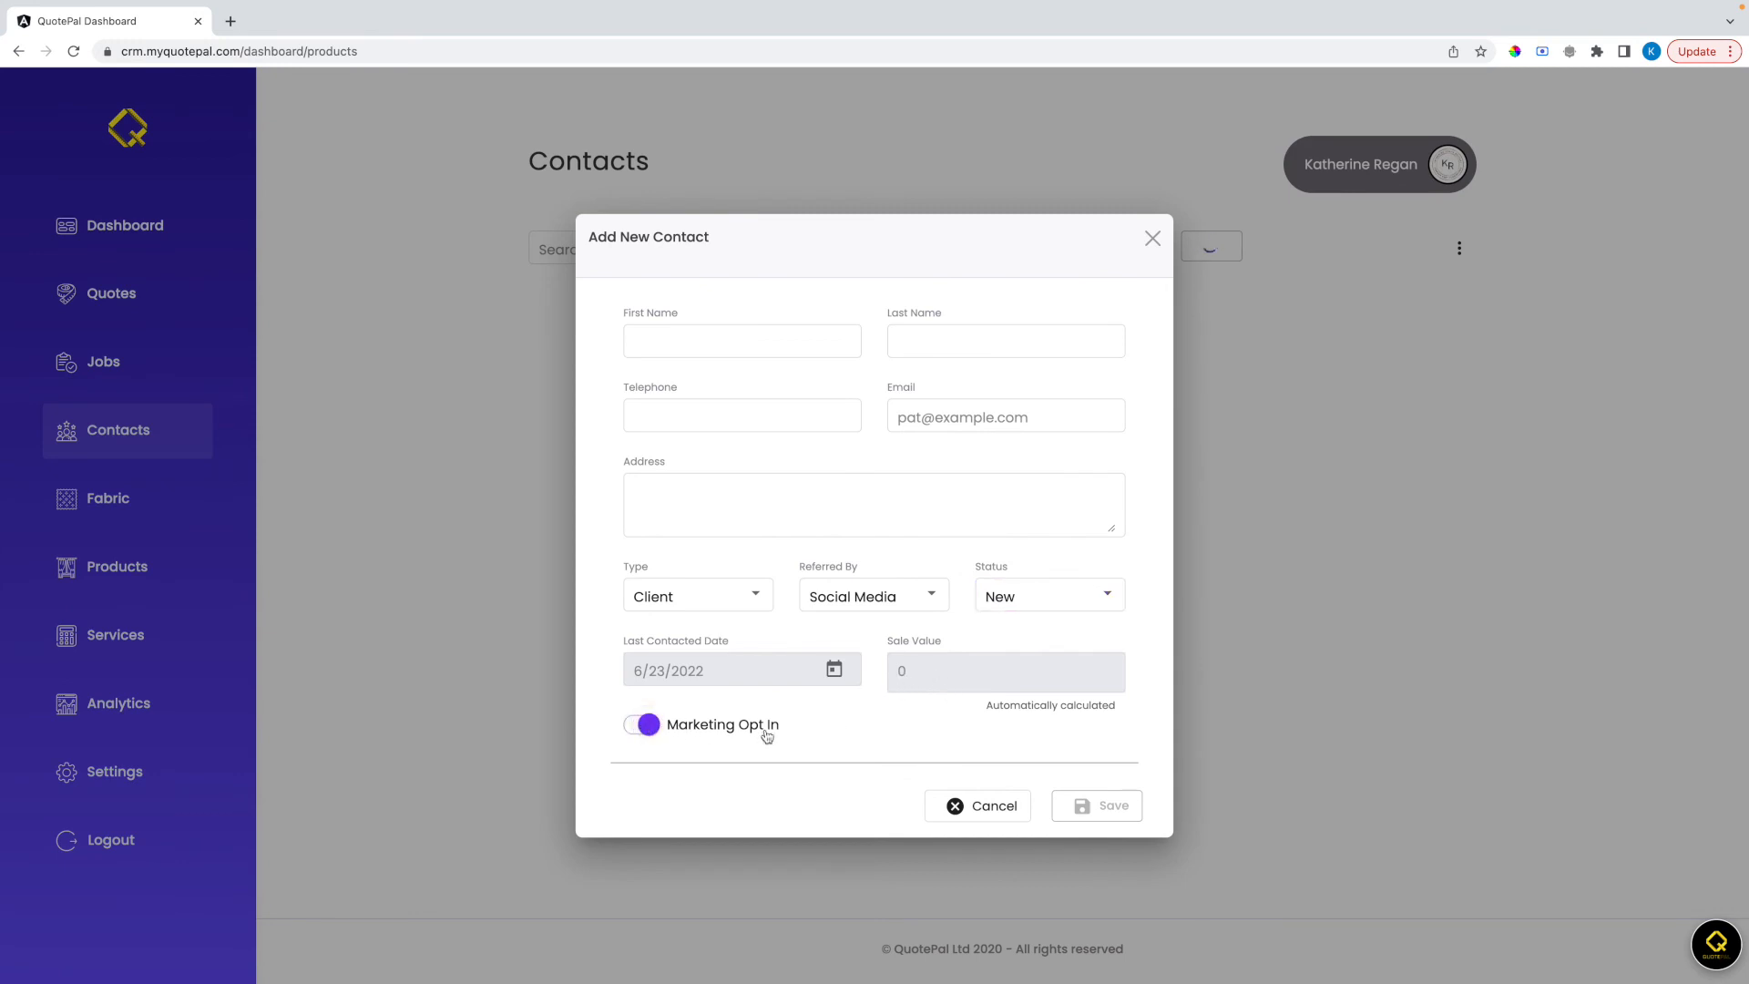
{"action": "left_click", "coordinate": [961, 806]}
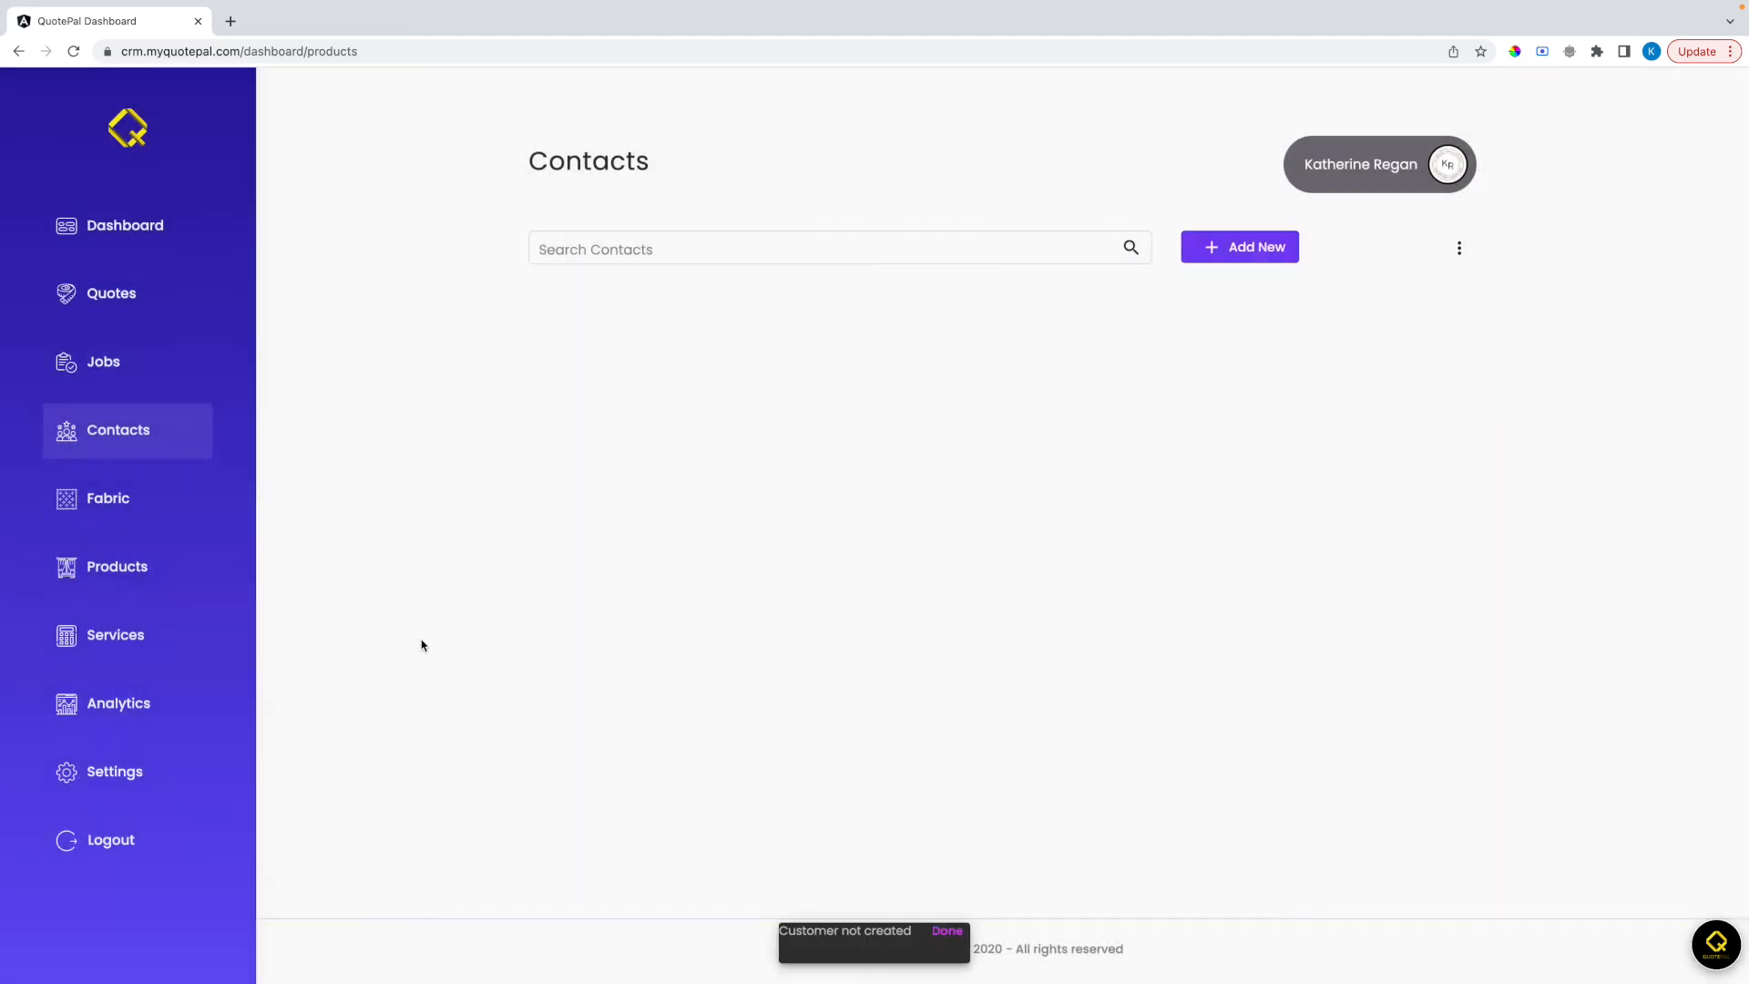
Search the Fabric Master List for "berries" and look through the matching fabrics
{"action": "left_click", "coordinate": [101, 502]}
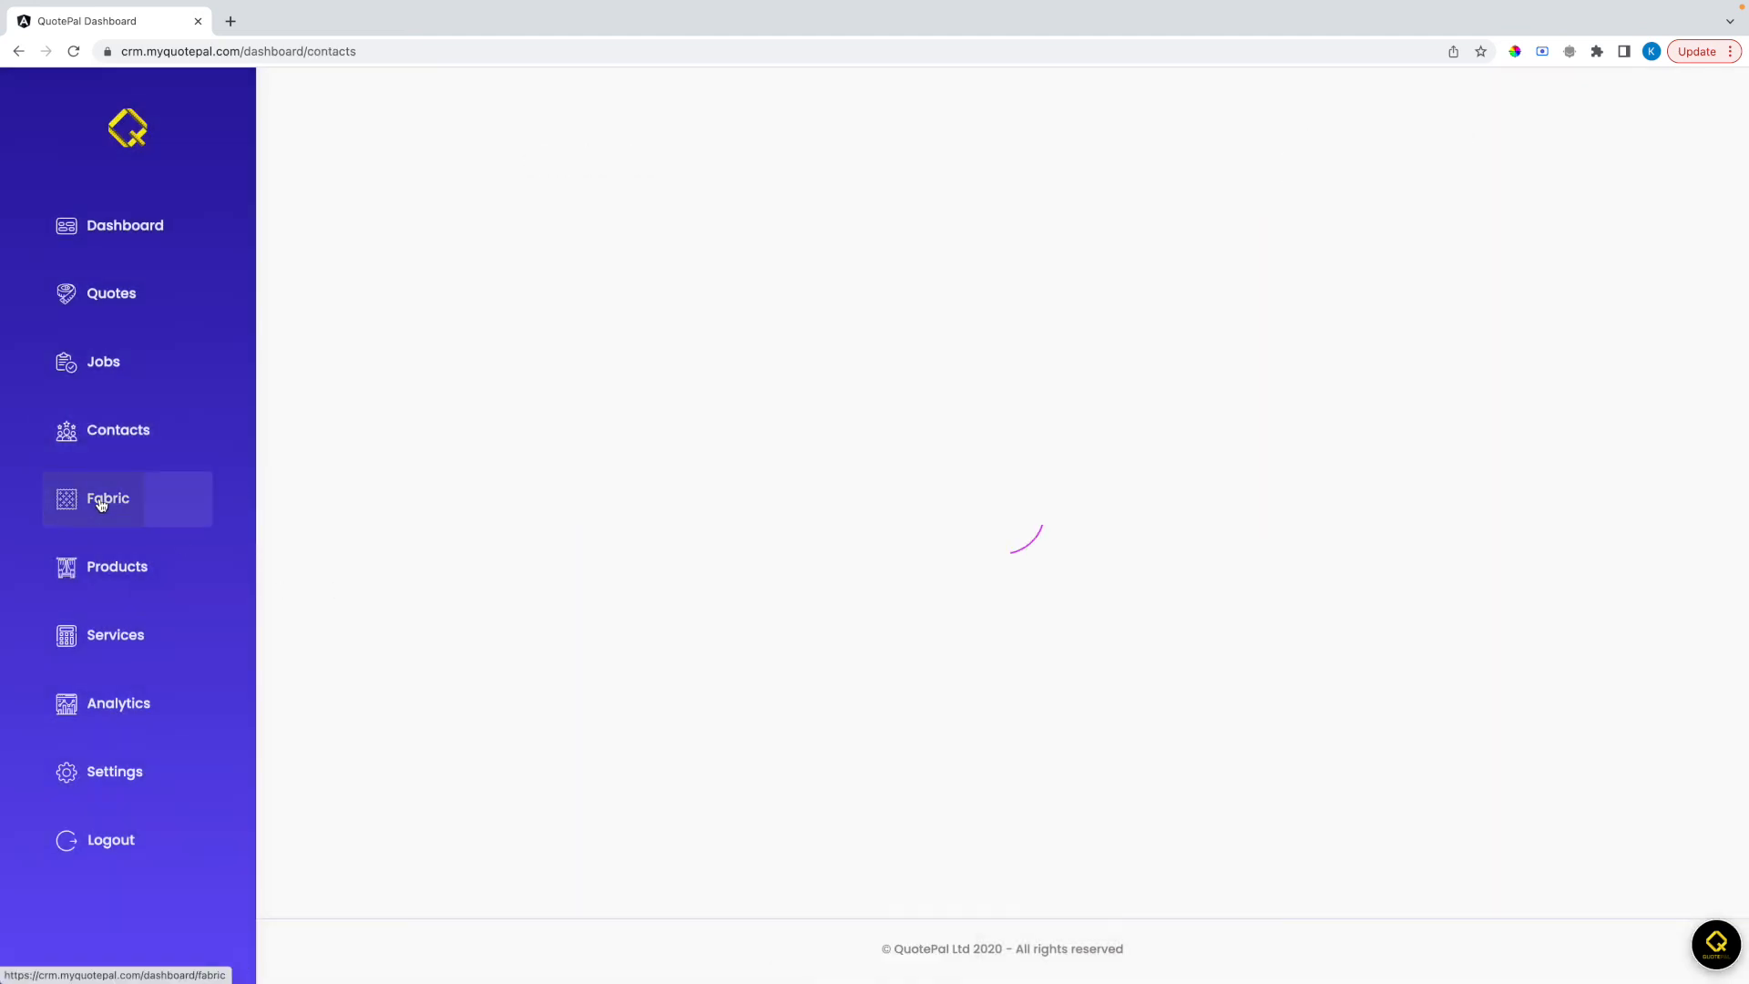
{"action": "left_click", "coordinate": [825, 250]}
{"action": "type", "text": "berri"}
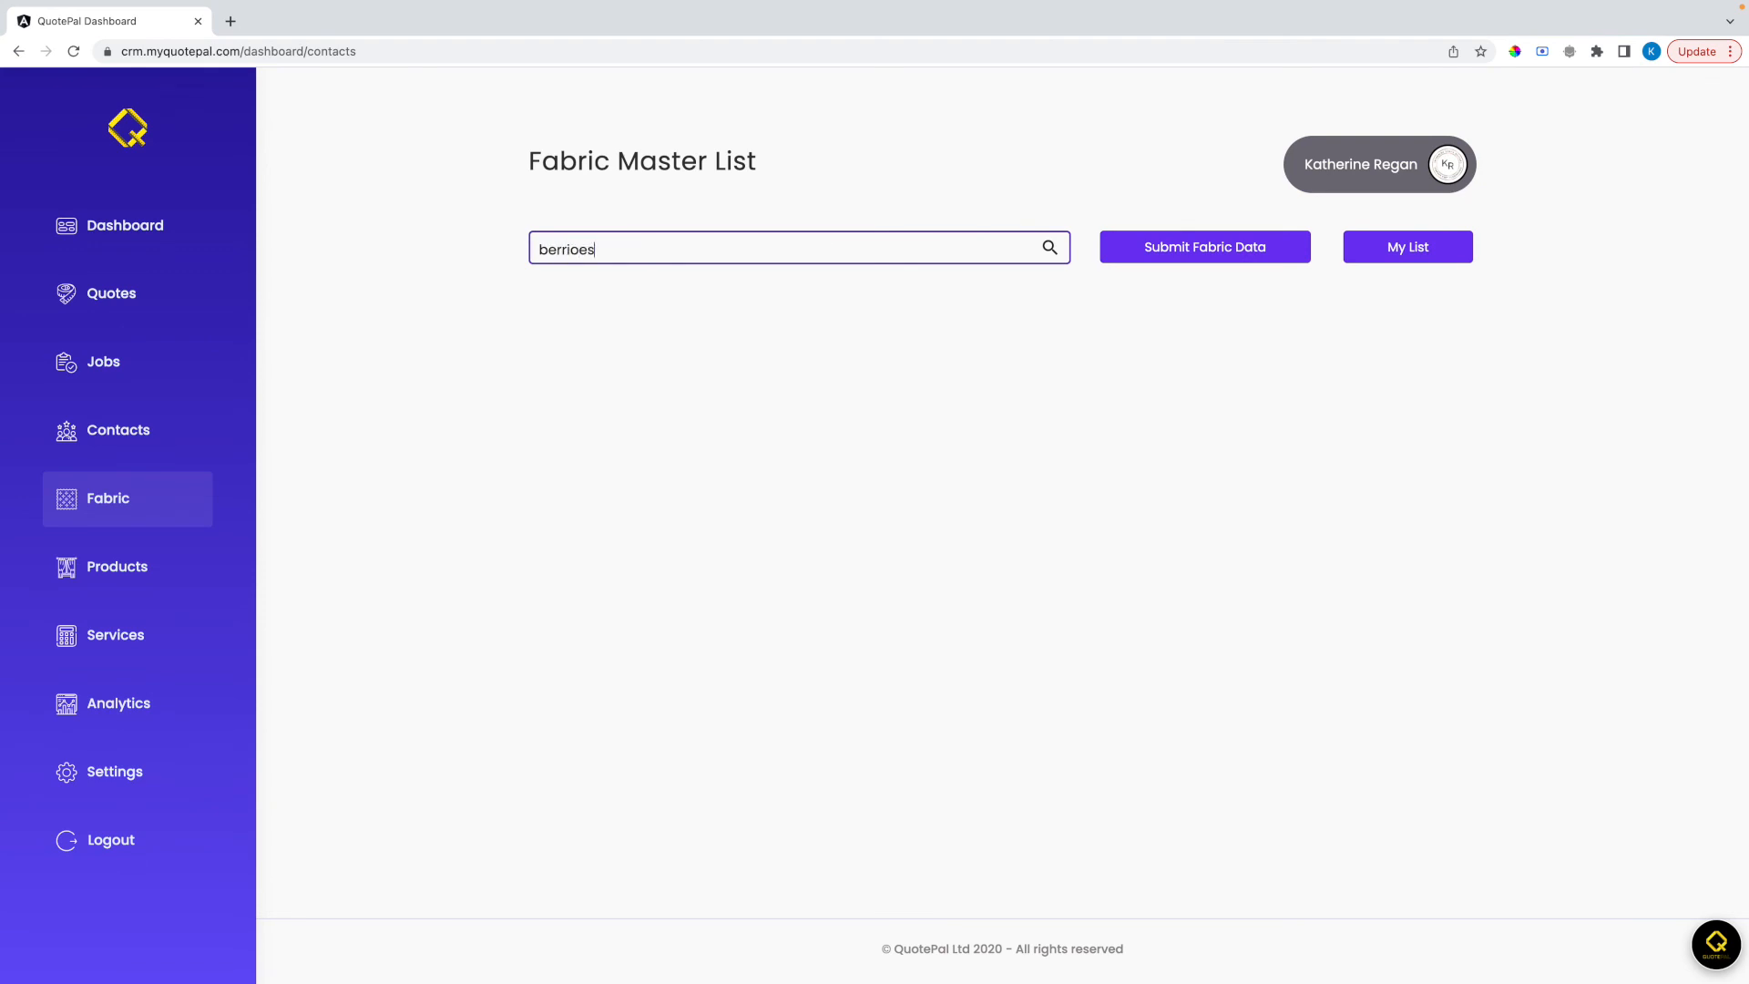
{"action": "type", "text": "es"}
{"action": "left_click", "coordinate": [1046, 248]}
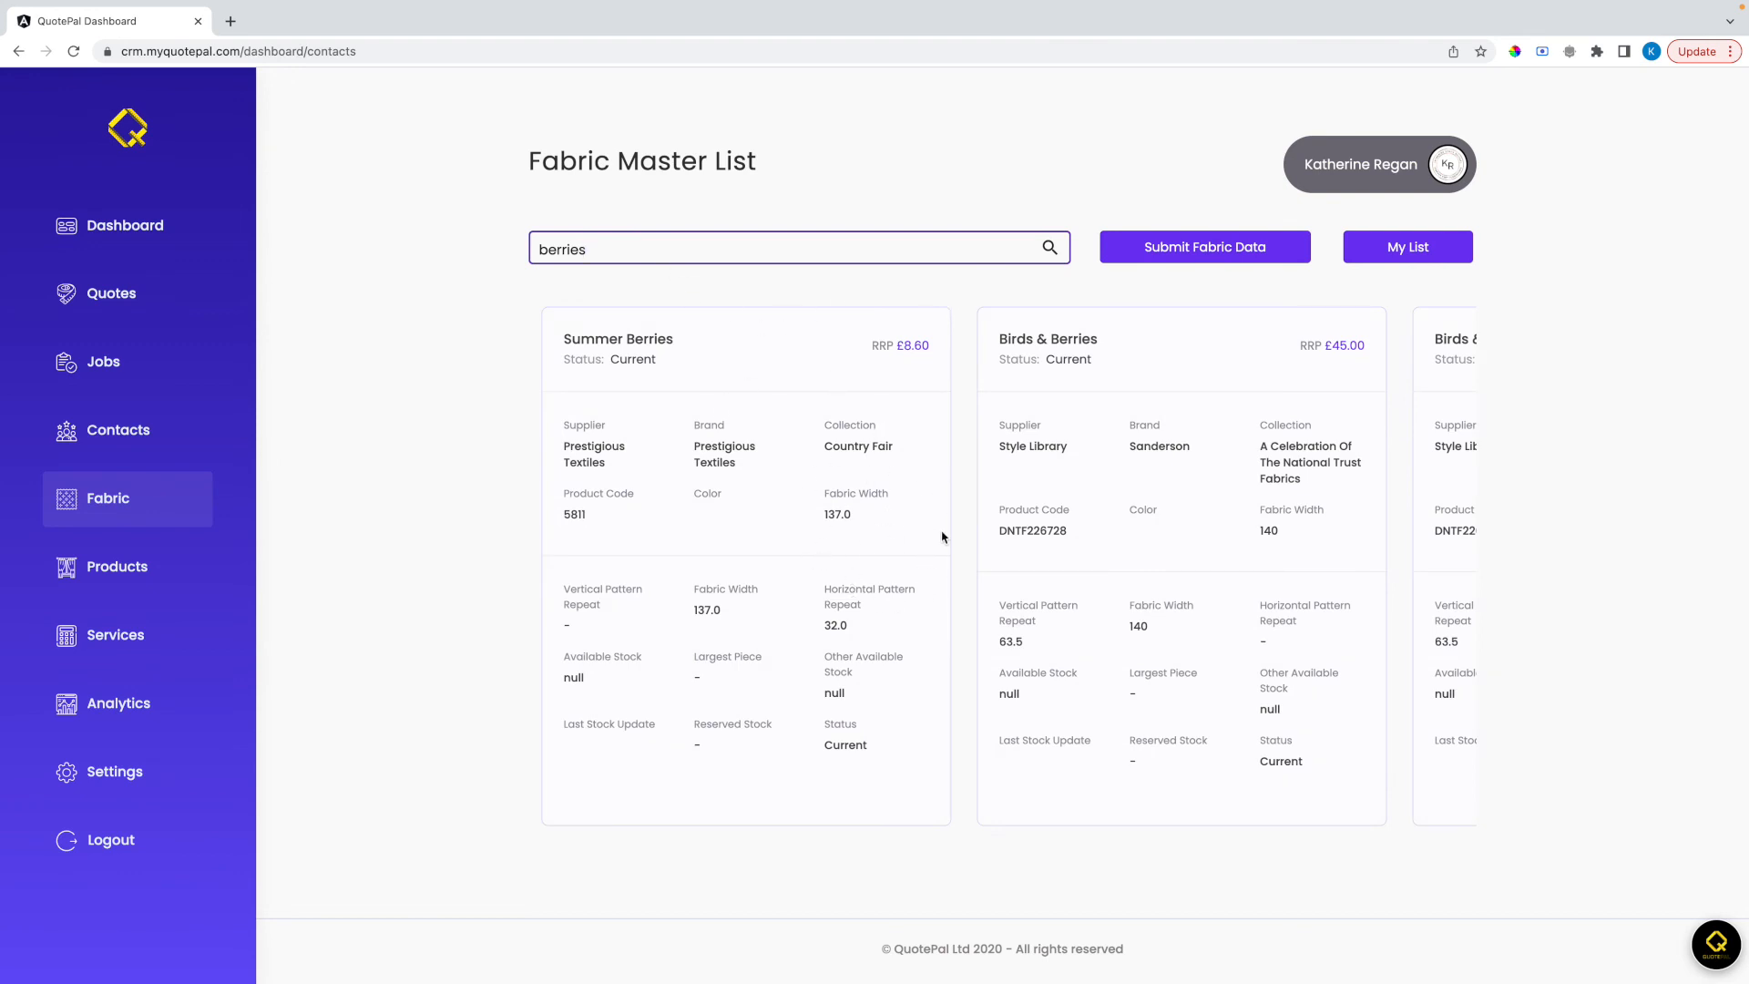
{"action": "scroll", "coordinate": [1056, 374], "scroll_direction": "right", "scroll_amount": 3}
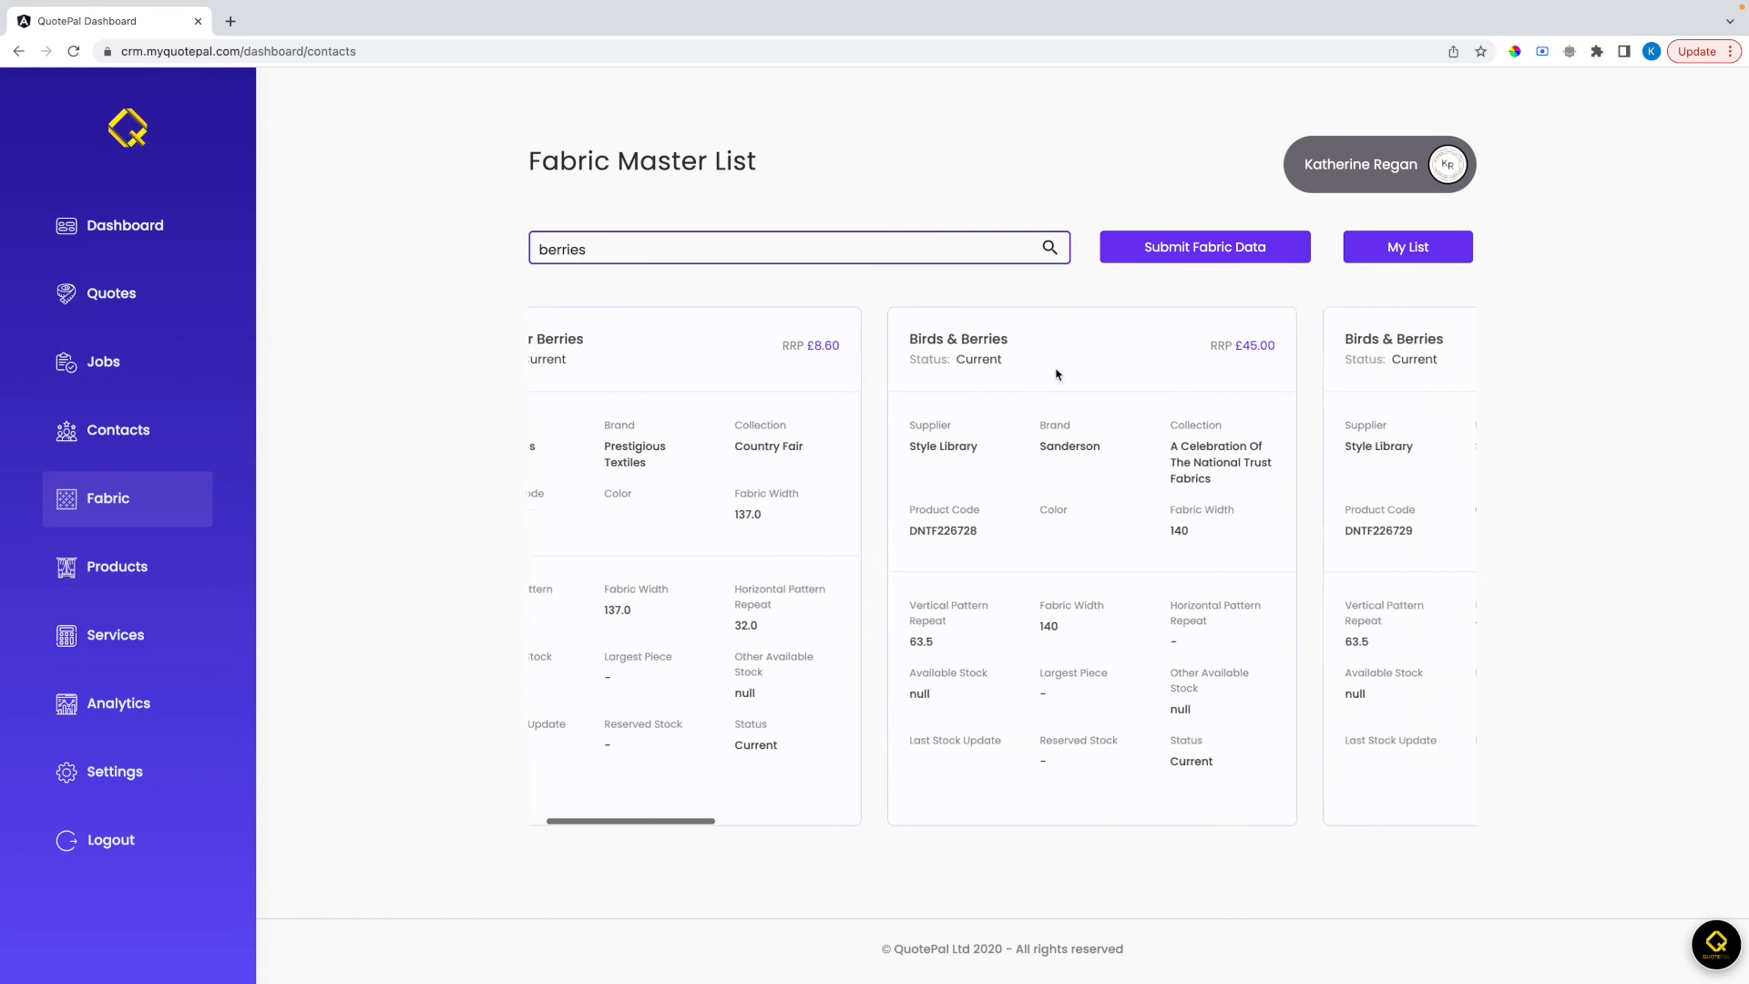
{"action": "scroll", "coordinate": [1056, 373], "scroll_direction": "left", "scroll_amount": 3}
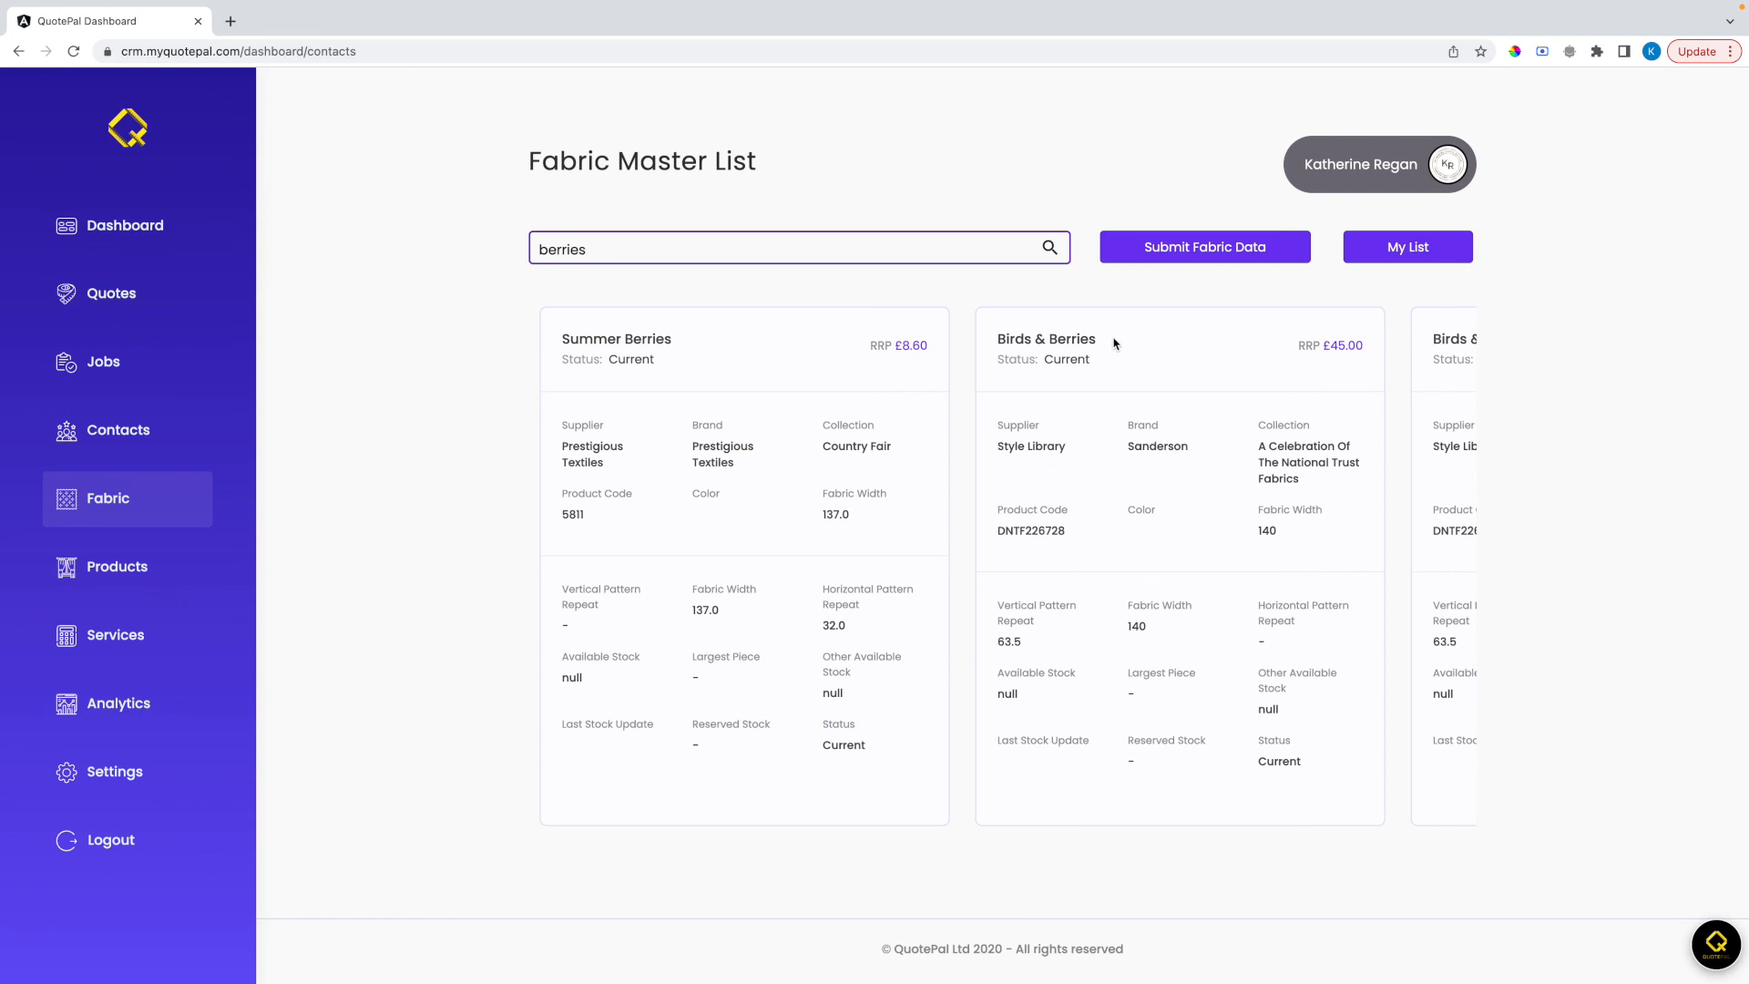
Try out a new fabric in the personal fabric list with supplier name Remnant and product color red, and cancel the form
{"action": "left_click", "coordinate": [1396, 250]}
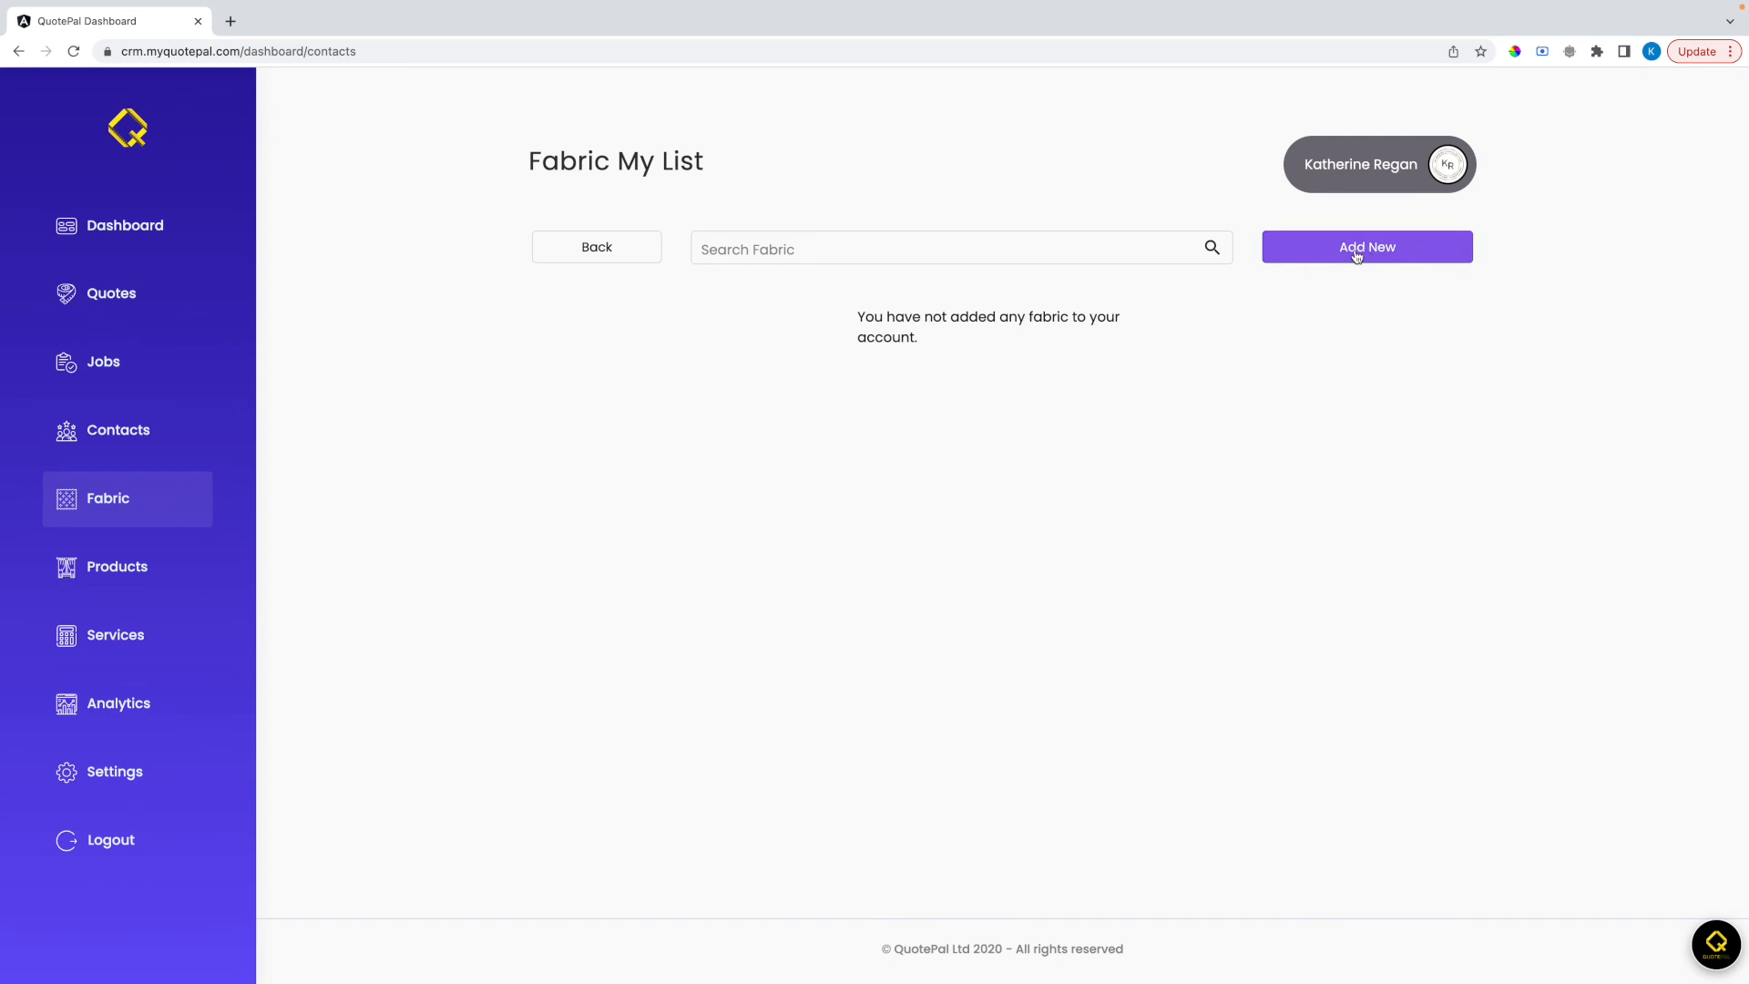
{"action": "left_click", "coordinate": [1357, 250]}
{"action": "left_click", "coordinate": [886, 355]}
{"action": "type", "text": "Remnant"}
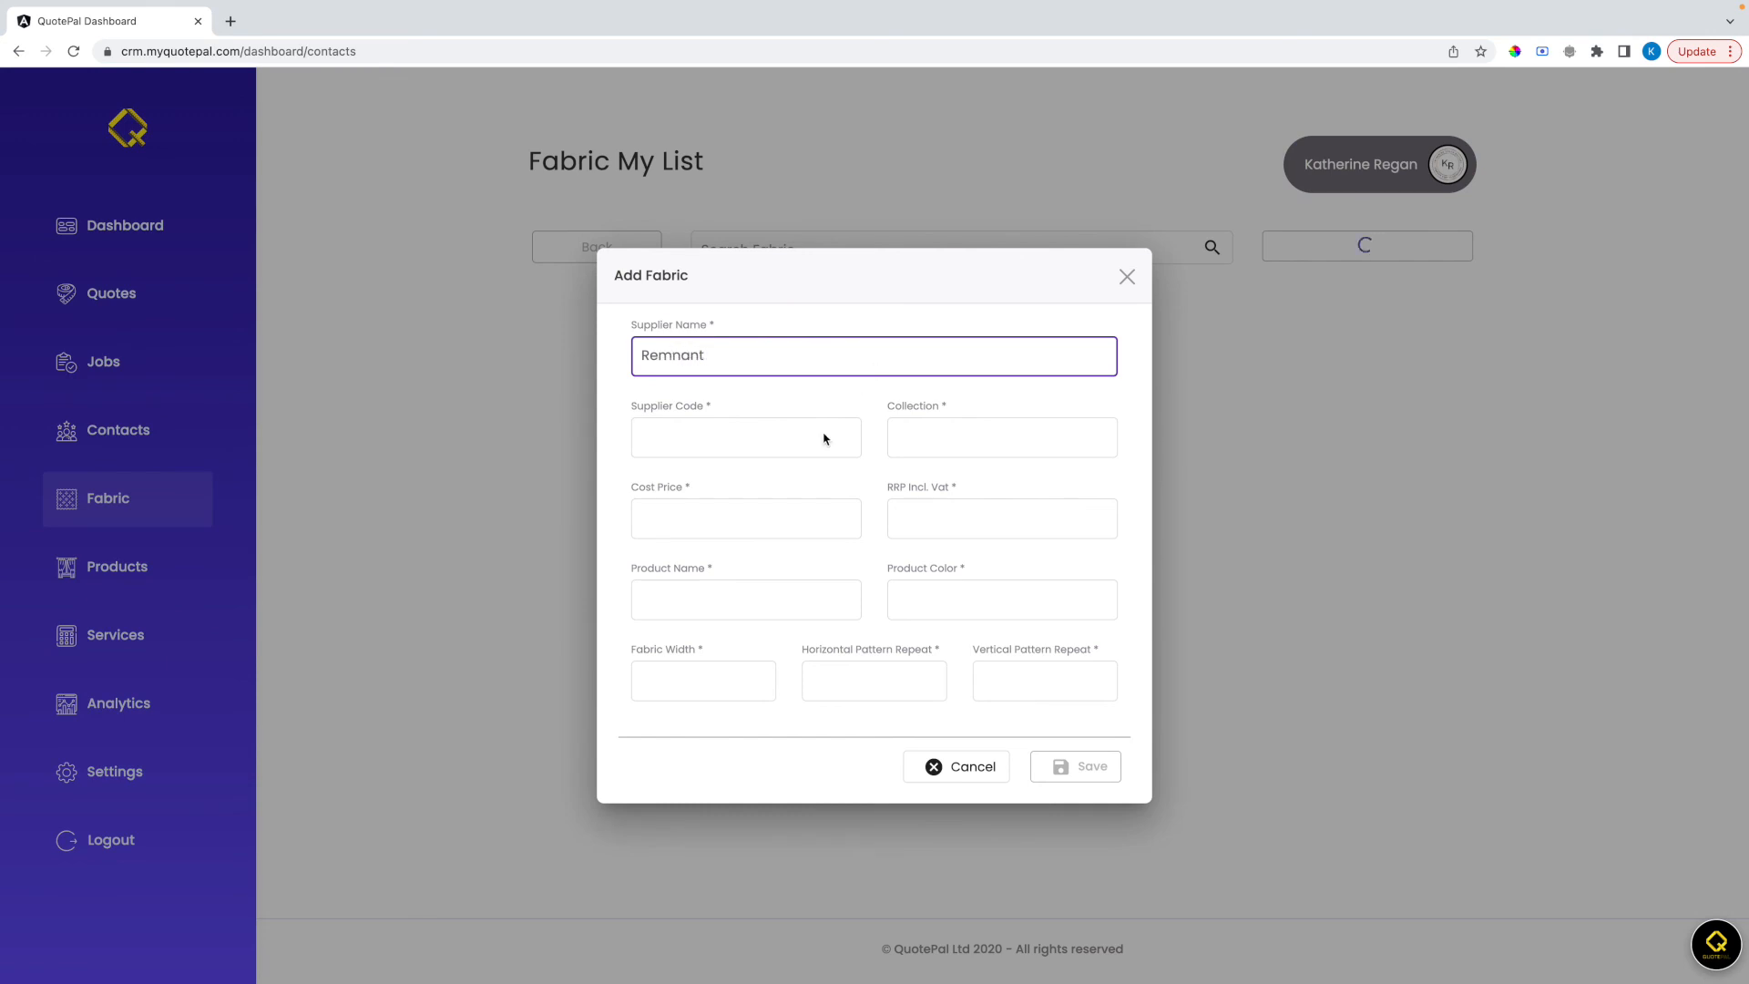
{"action": "left_click", "coordinate": [929, 599]}
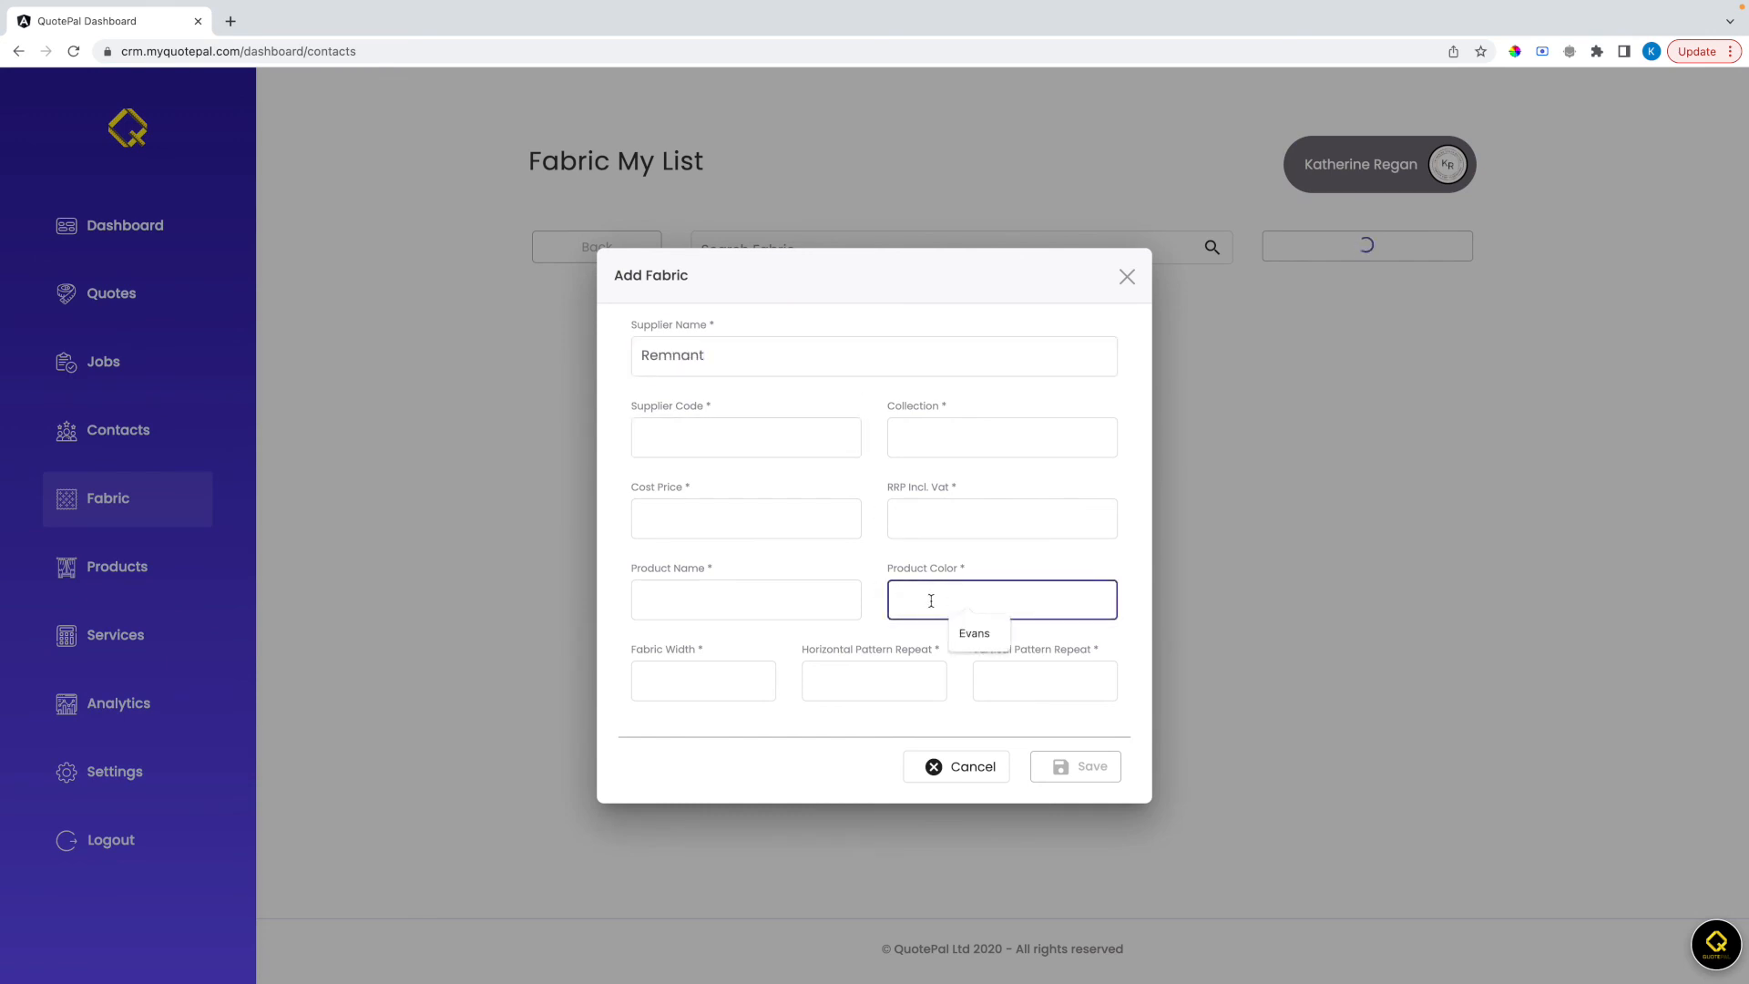
{"action": "type", "text": "red"}
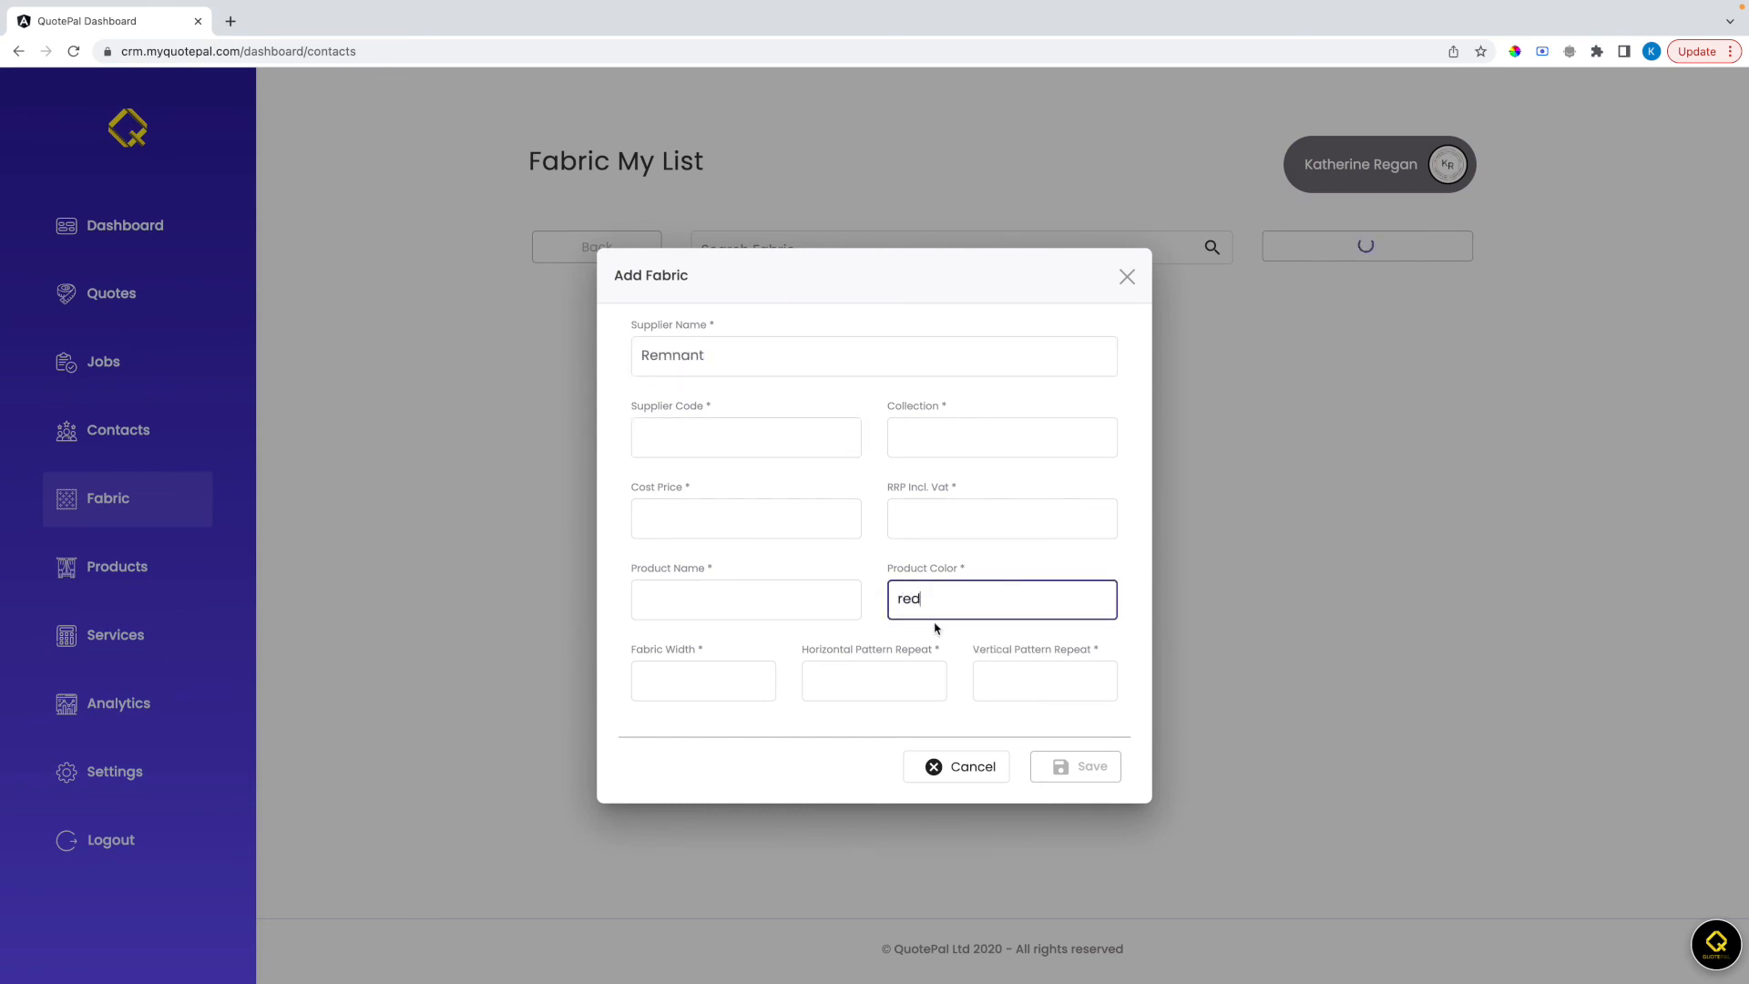
{"action": "left_click", "coordinate": [924, 768]}
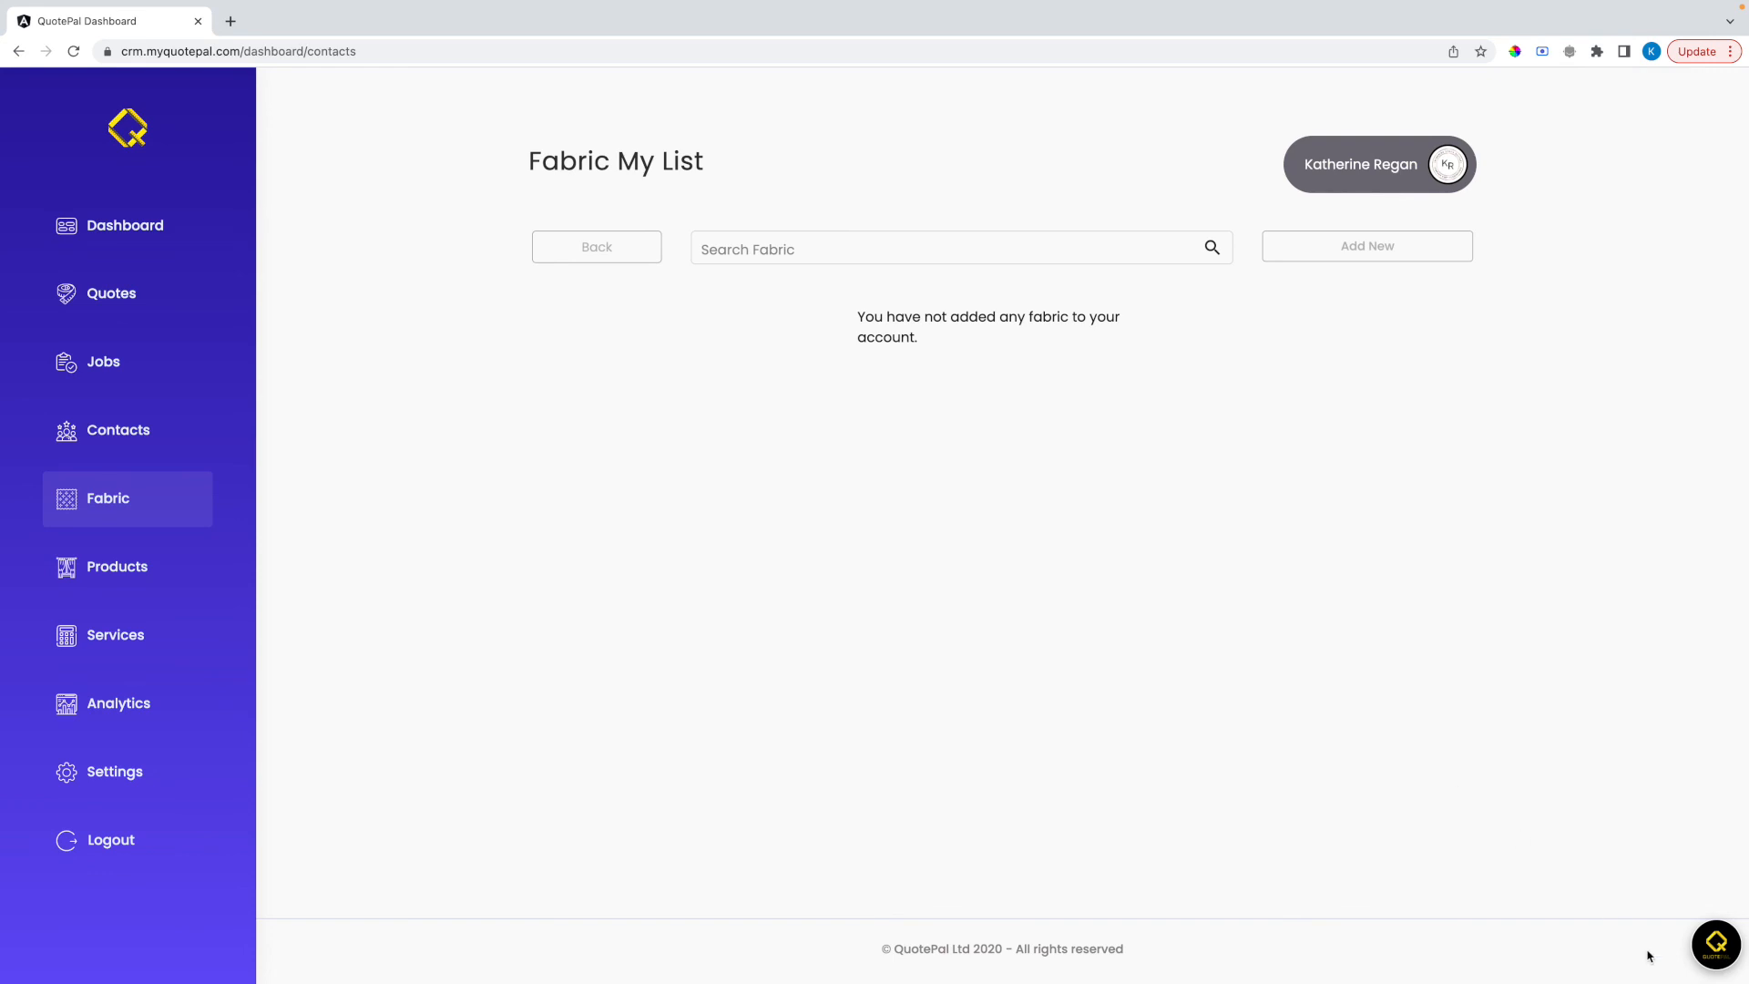
Open the QuotePal customer support live chat
{"action": "left_click", "coordinate": [1716, 947]}
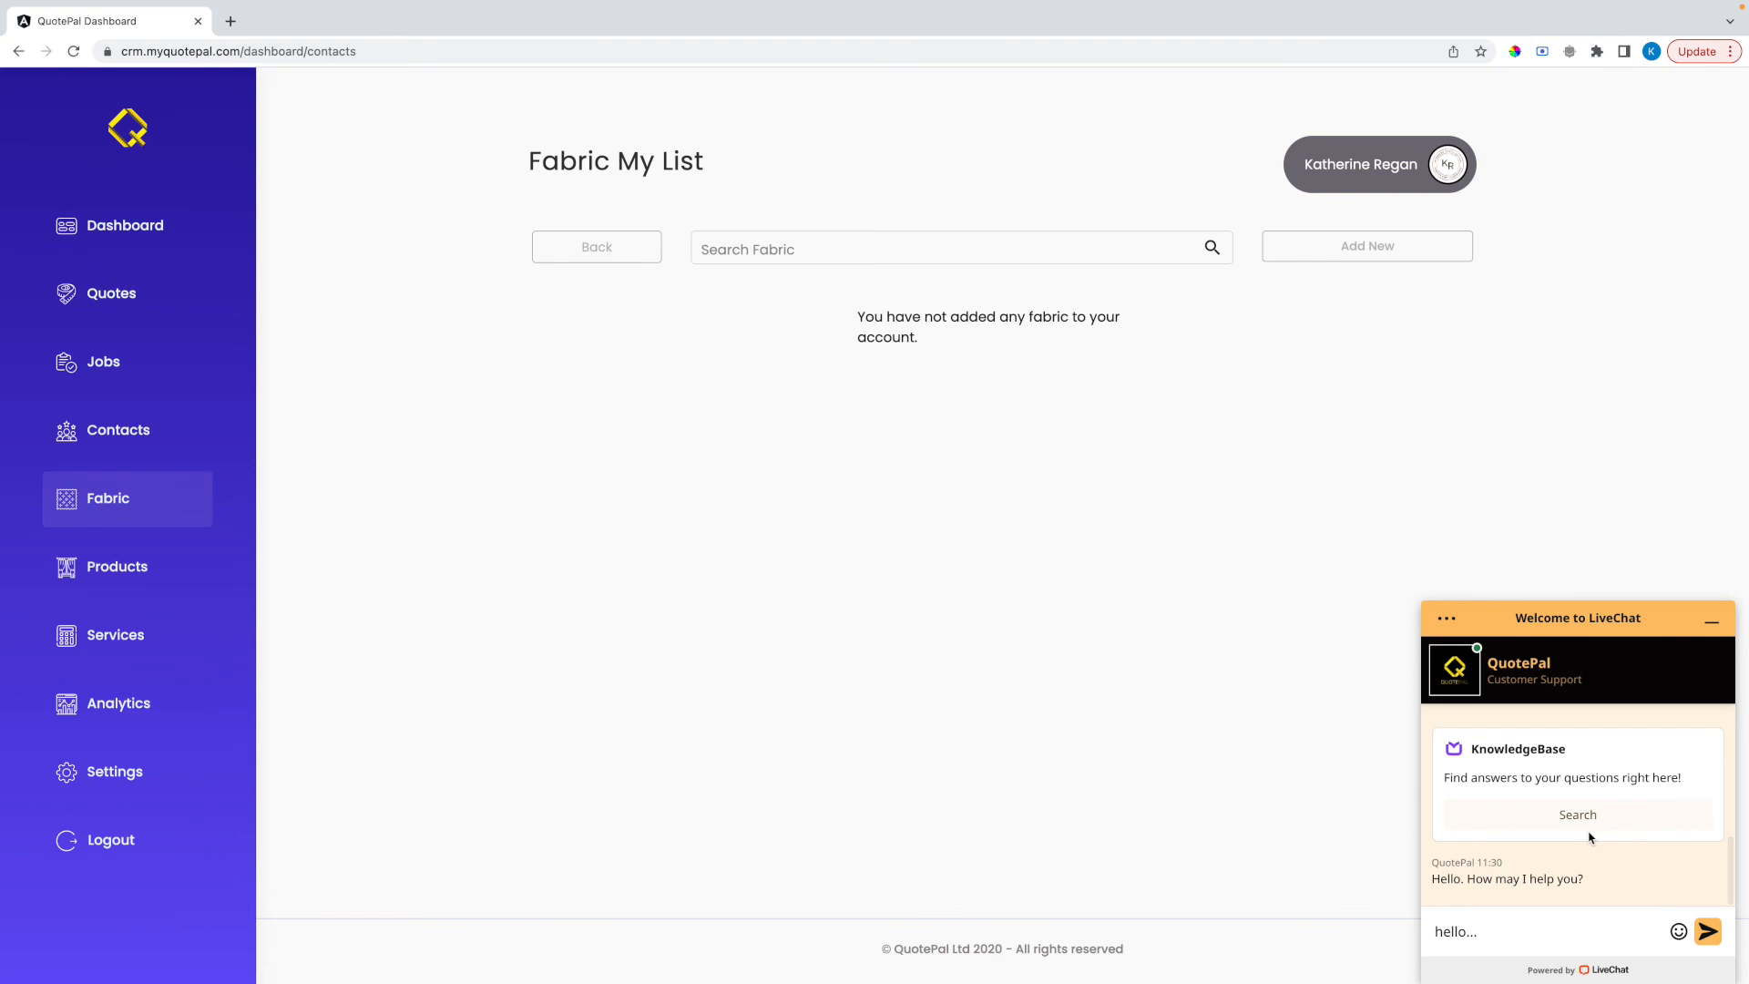